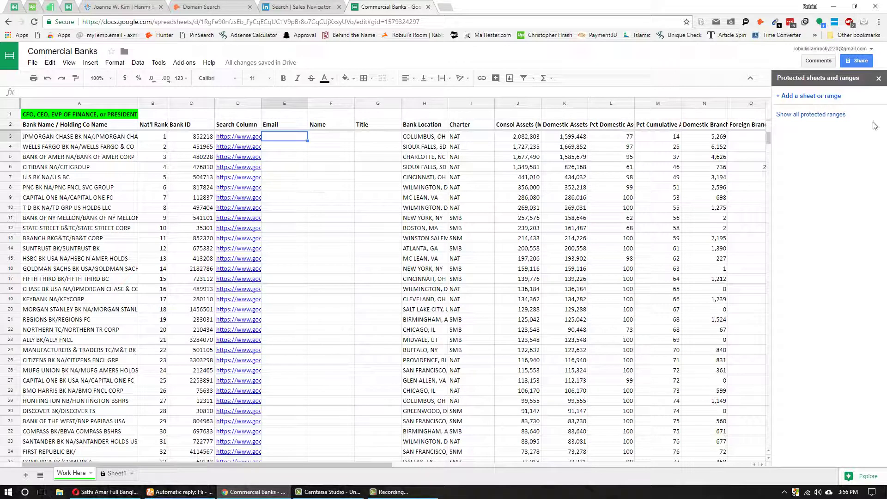
- Close the Protected sheets and ranges panel and make column A narrower
{"action": "left_click", "coordinate": [879, 78]}
{"action": "left_click", "coordinate": [375, 197]}
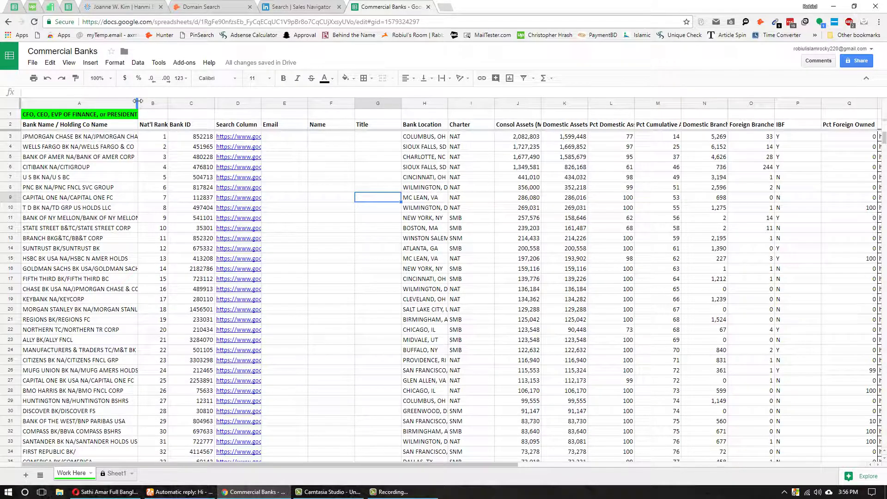
{"action": "left_click_drag", "start_coordinate": [138, 101], "coordinate": [113, 101]}
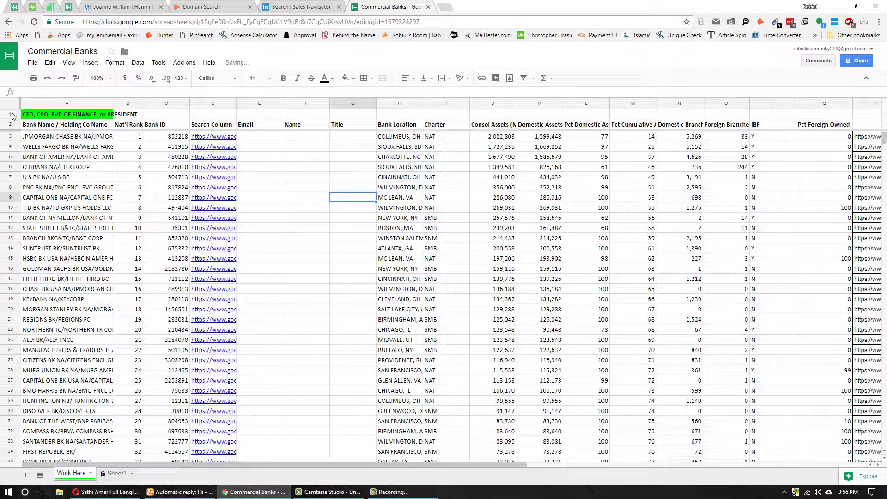
- Fill header rows 1 and 2 green, then select cell A1 and the Wells Fargo name
{"action": "left_click", "coordinate": [11, 114]}
{"action": "left_click", "coordinate": [346, 78]}
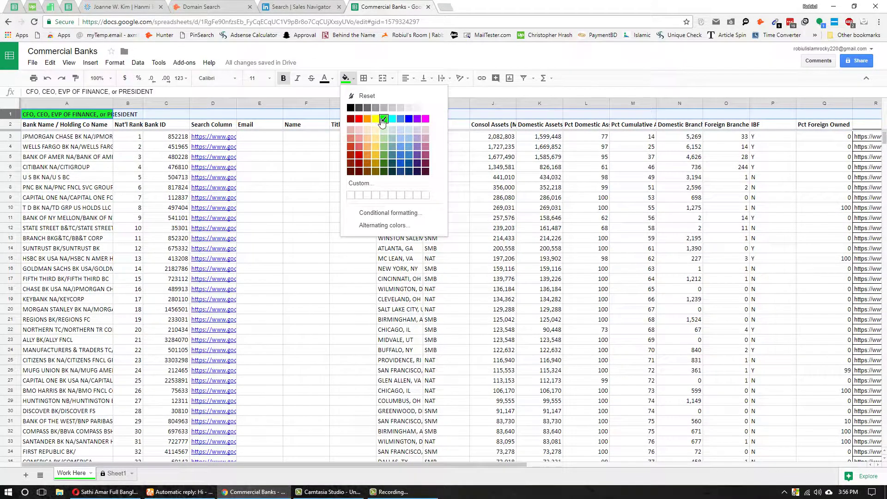
{"action": "left_click", "coordinate": [383, 119]}
{"action": "left_click", "coordinate": [273, 180]}
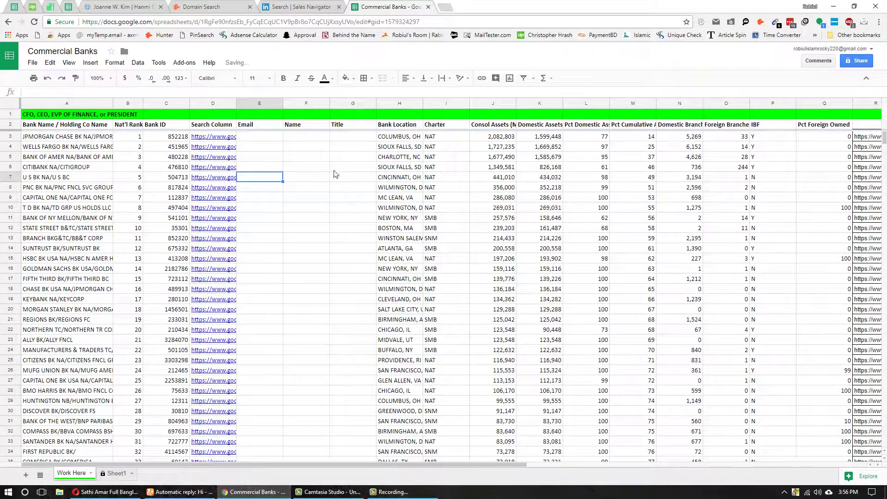
{"action": "left_click", "coordinate": [10, 125]}
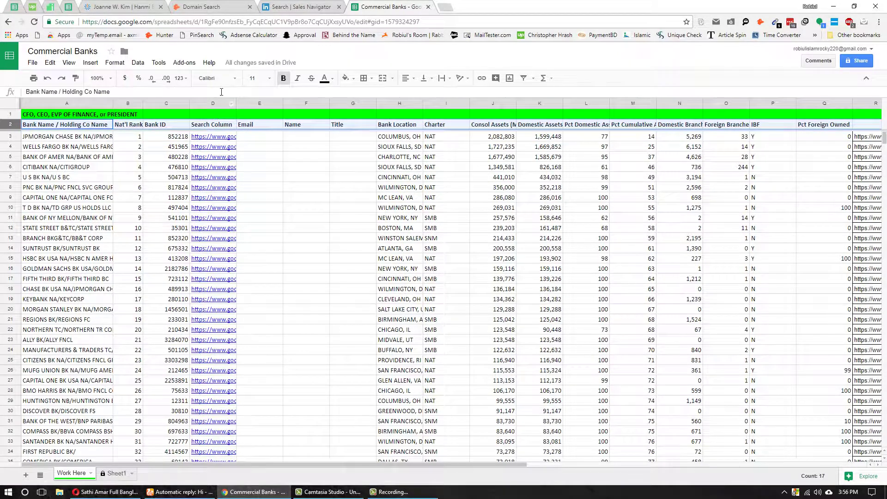
{"action": "left_click", "coordinate": [346, 78]}
{"action": "left_click", "coordinate": [376, 126]}
{"action": "left_click", "coordinate": [259, 187]}
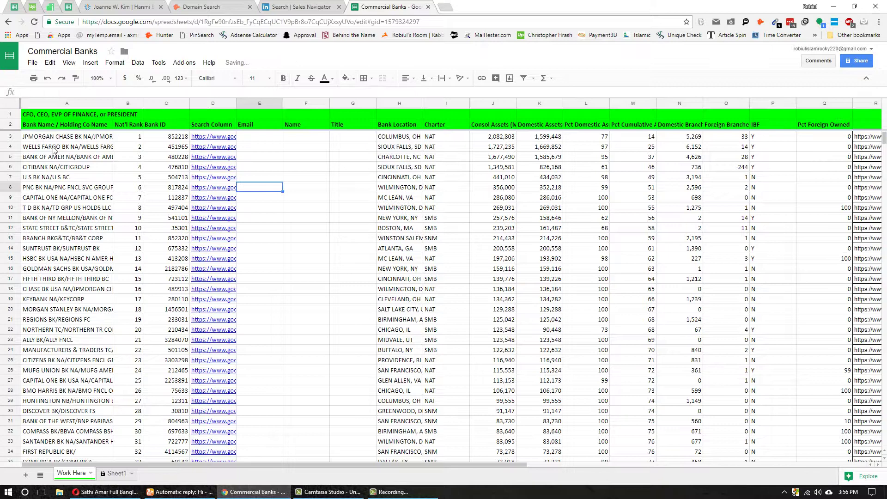
{"action": "left_click", "coordinate": [31, 117]}
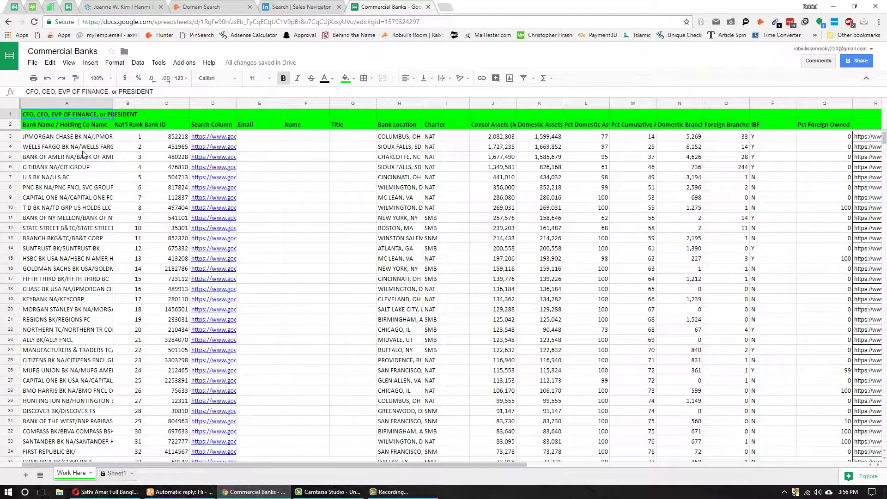
{"action": "left_click", "coordinate": [108, 147]}
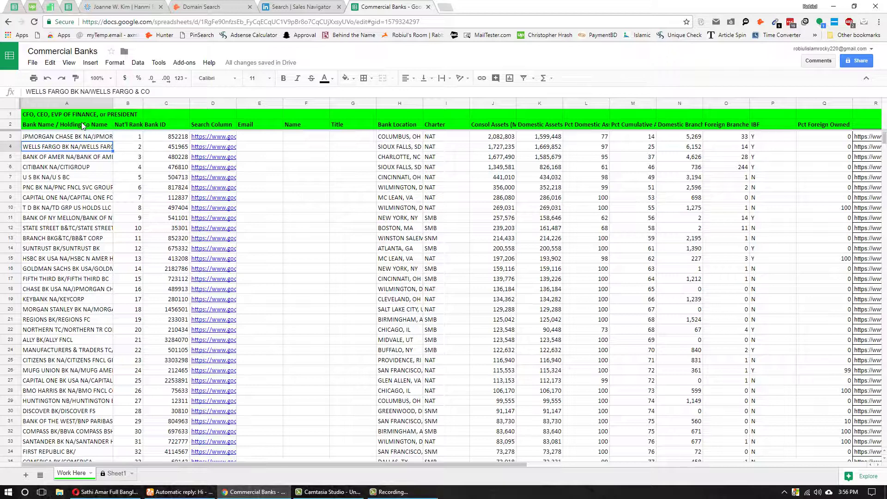
- Append ', Controller' to the job-title list in cell A1
{"action": "left_click", "coordinate": [37, 118]}
{"action": "left_click", "coordinate": [170, 91]}
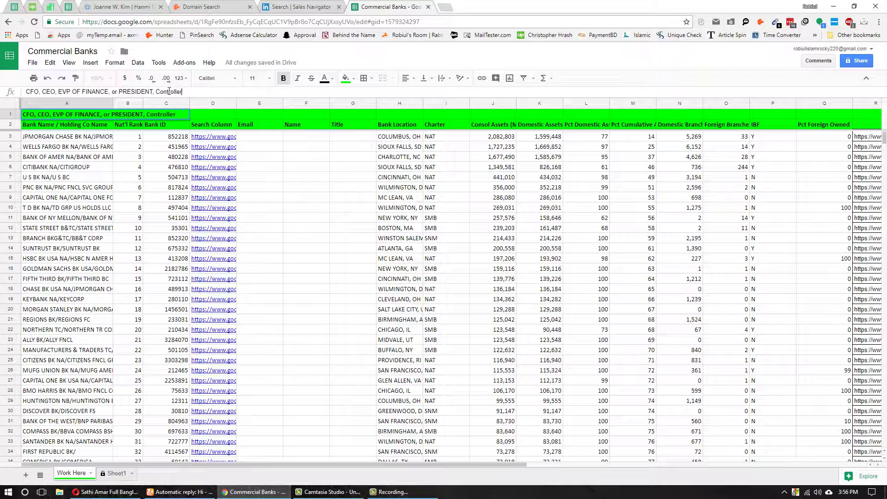
{"action": "key", "text": "Return"}
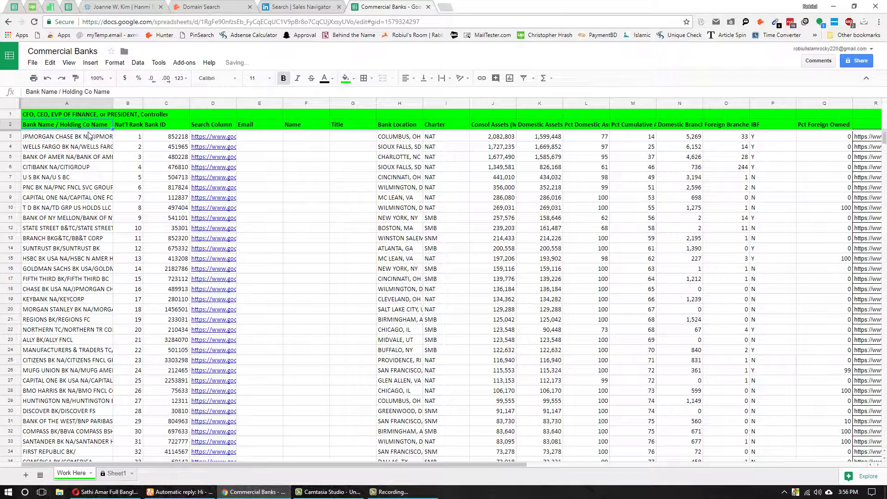
{"action": "left_click", "coordinate": [268, 137]}
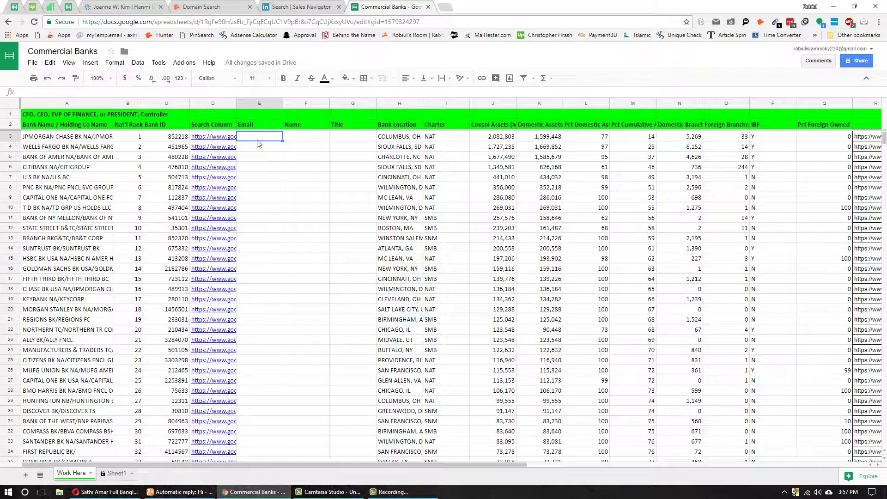
- Follow the JPMorgan D3 link to Google's 'ibanknet.com 852218' search results
{"action": "left_click", "coordinate": [303, 145]}
{"action": "left_click", "coordinate": [270, 141]}
{"action": "left_click", "coordinate": [321, 145]}
{"action": "left_click", "coordinate": [258, 138]}
{"action": "left_click", "coordinate": [209, 140]}
{"action": "left_click", "coordinate": [234, 148]}
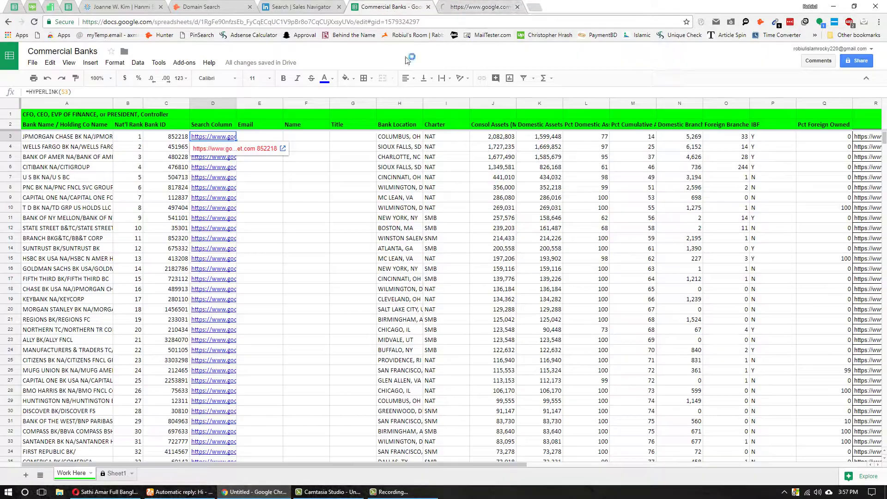
{"action": "left_click", "coordinate": [321, 145]}
{"action": "left_click", "coordinate": [275, 139]}
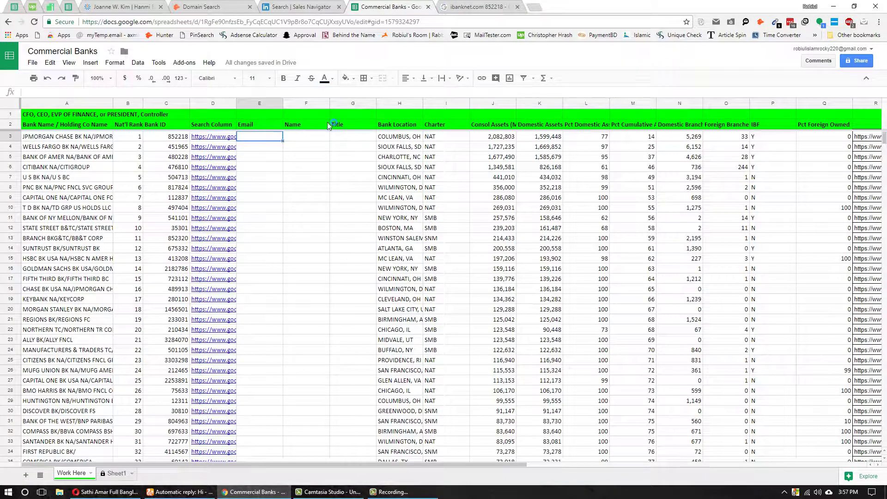
{"action": "left_click", "coordinate": [462, 5]}
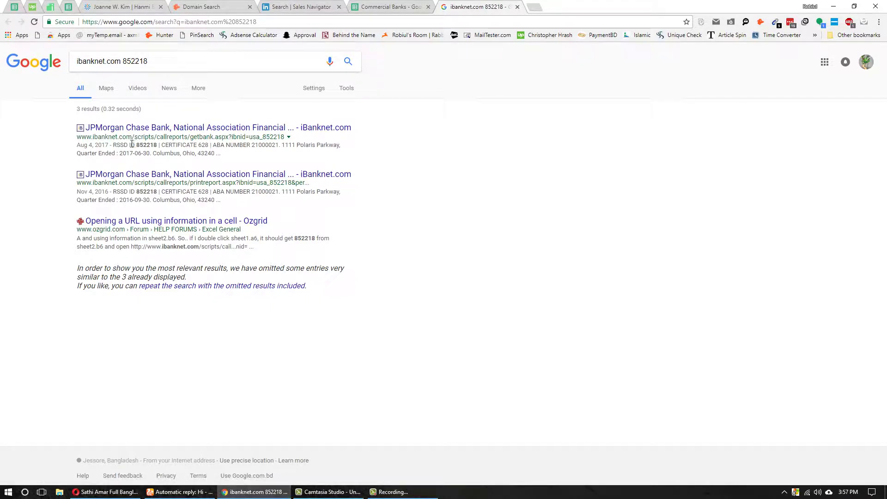
{"action": "double_click", "coordinate": [146, 145]}
{"action": "left_click", "coordinate": [151, 151]}
{"action": "left_click", "coordinate": [398, 6]}
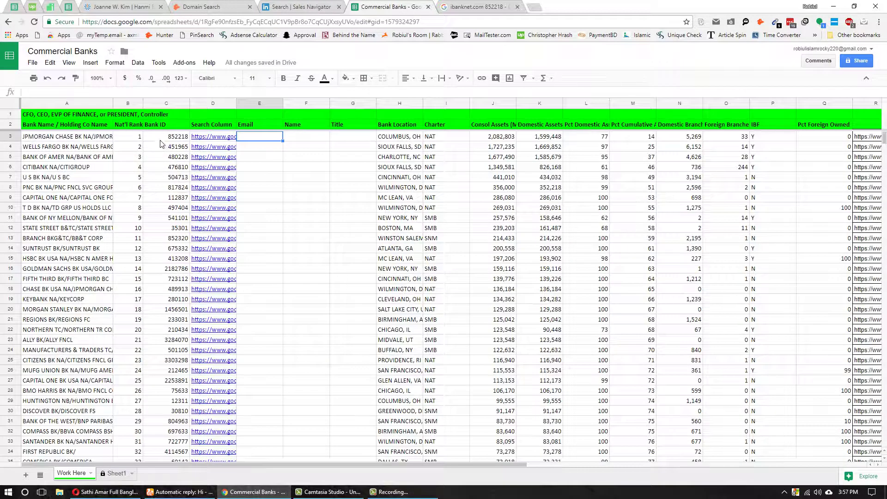
- Open the first iBanknet JPMorgan Chase Bank result in a new tab
{"action": "left_click", "coordinate": [476, 6]}
{"action": "left_click", "coordinate": [180, 129]}
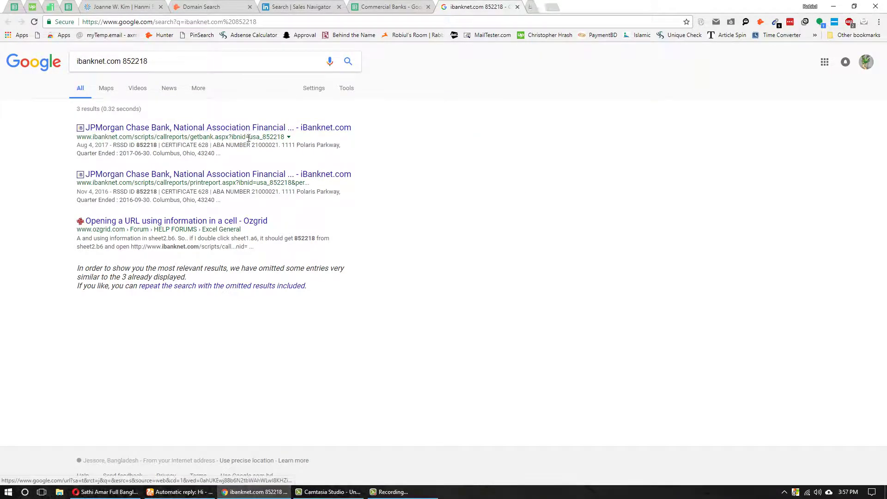
{"action": "left_click", "coordinate": [467, 6]}
{"action": "left_click", "coordinate": [568, 6]}
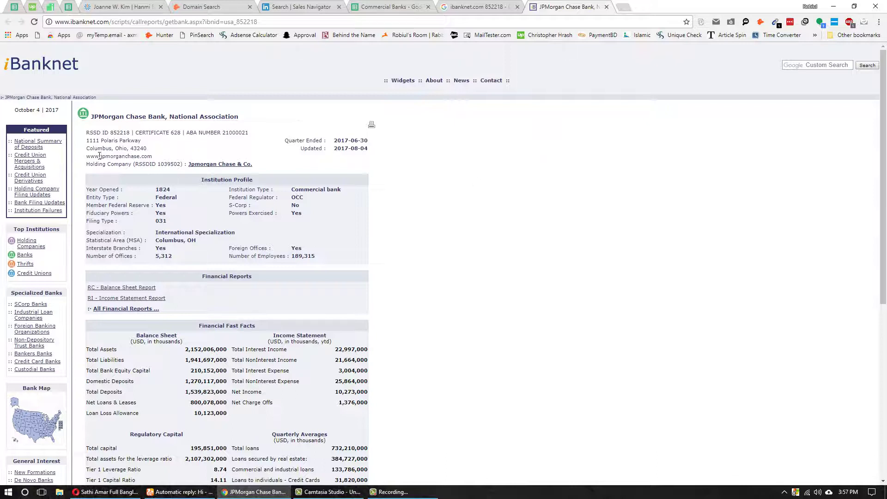
{"action": "left_click_drag", "start_coordinate": [153, 158], "coordinate": [97, 155]}
{"action": "right_click", "coordinate": [105, 156]}
{"action": "left_click", "coordinate": [139, 161]}
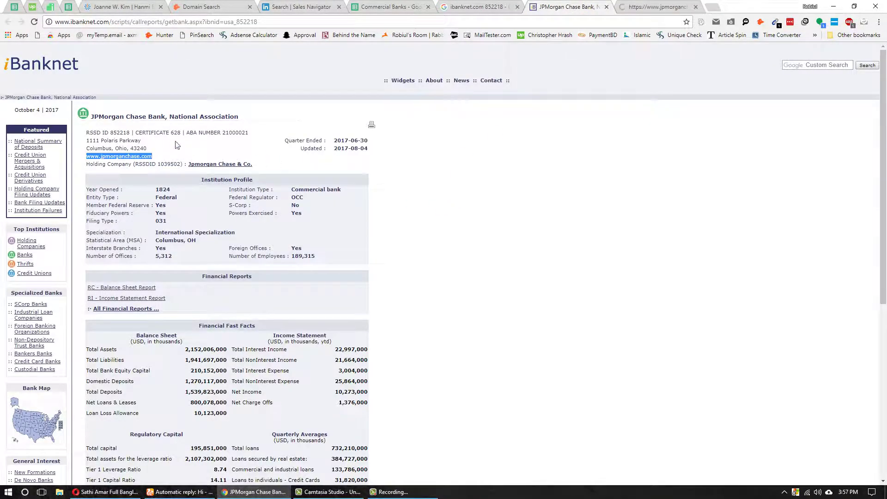
{"action": "left_click", "coordinate": [300, 6]}
{"action": "left_click", "coordinate": [390, 7]}
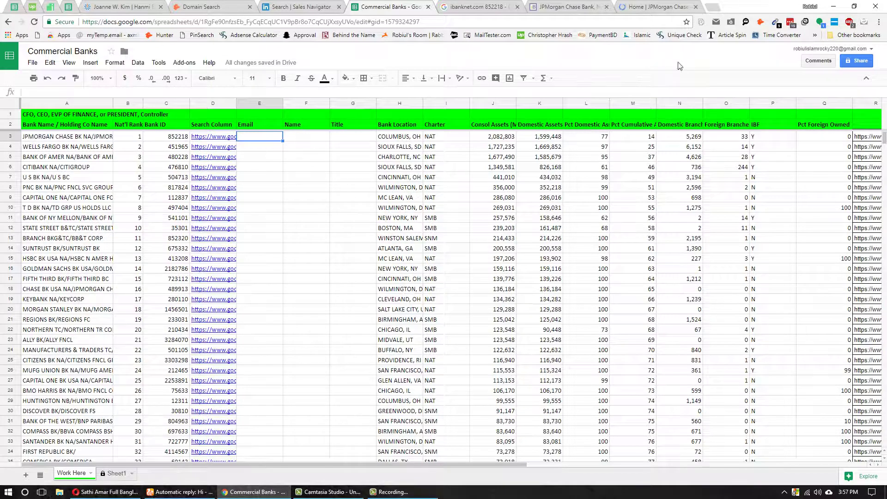
{"action": "left_click", "coordinate": [652, 6]}
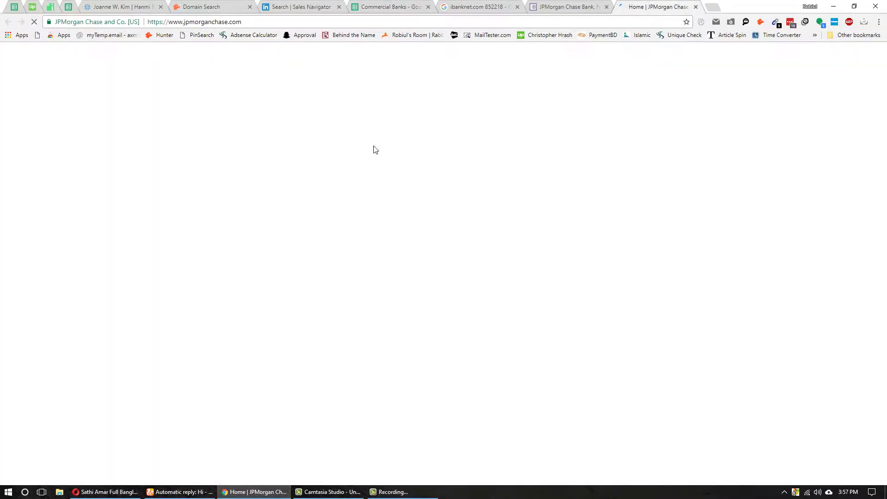
{"action": "left_click", "coordinate": [589, 5]}
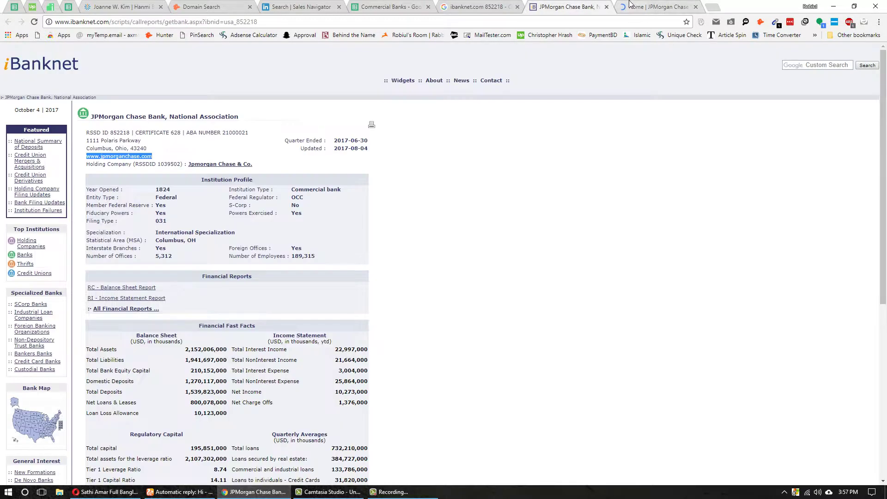
{"action": "left_click", "coordinate": [652, 6]}
{"action": "left_click", "coordinate": [313, 5]}
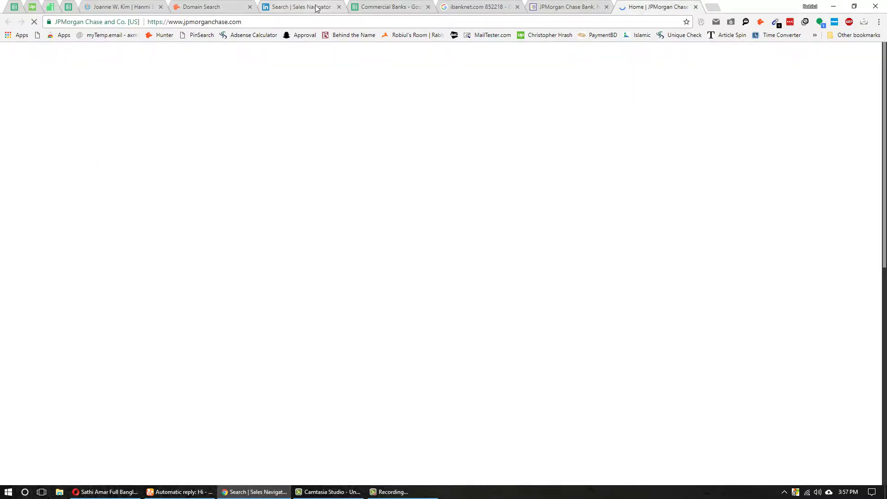
- Review the CEO-filtered Sales Navigator leads, then jump to the JPMorgan Chase tab with Ctrl+9
{"action": "scroll", "coordinate": [183, 284], "scroll_direction": "down", "scroll_amount": 7}
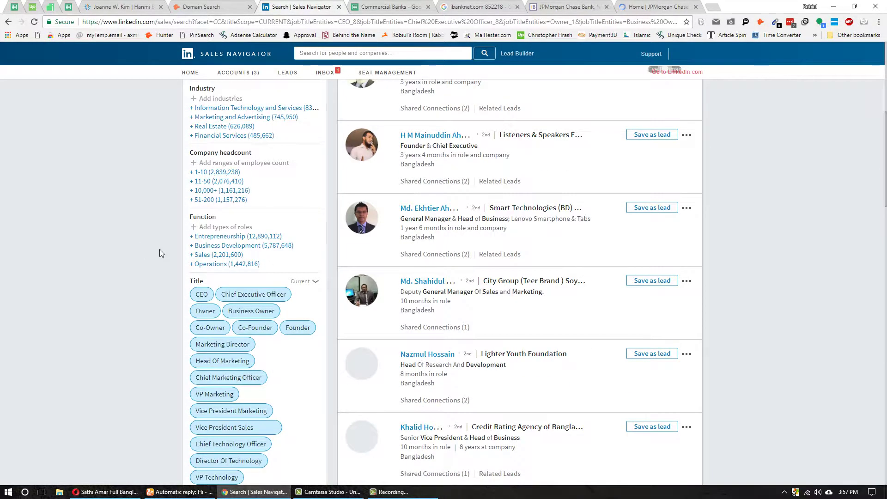
{"action": "scroll", "coordinate": [159, 254], "scroll_direction": "up", "scroll_amount": 7}
{"action": "scroll", "coordinate": [161, 290], "scroll_direction": "down", "scroll_amount": 10}
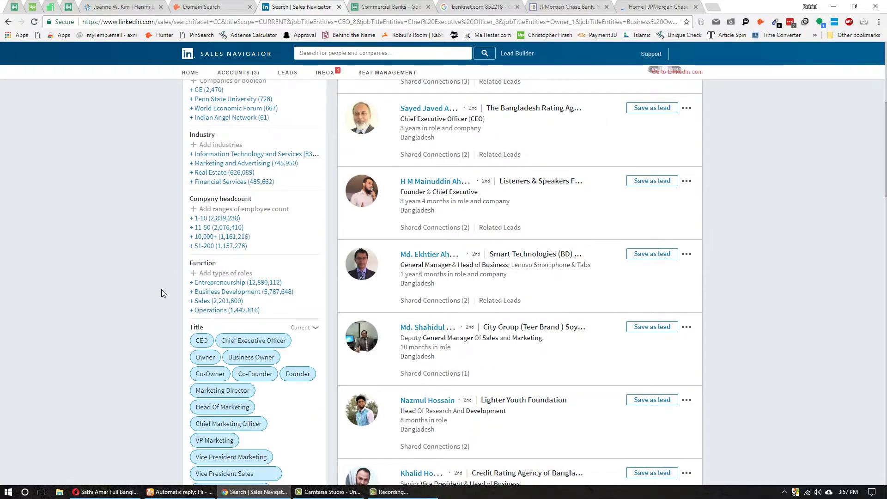
{"action": "scroll", "coordinate": [161, 290], "scroll_direction": "up", "scroll_amount": 5}
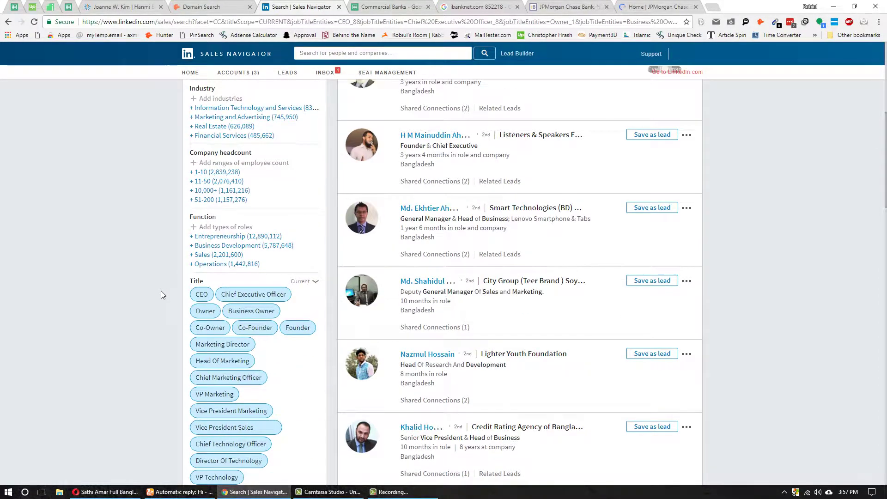
{"action": "scroll", "coordinate": [161, 291], "scroll_direction": "up", "scroll_amount": 7}
{"action": "scroll", "coordinate": [162, 291], "scroll_direction": "down", "scroll_amount": 6}
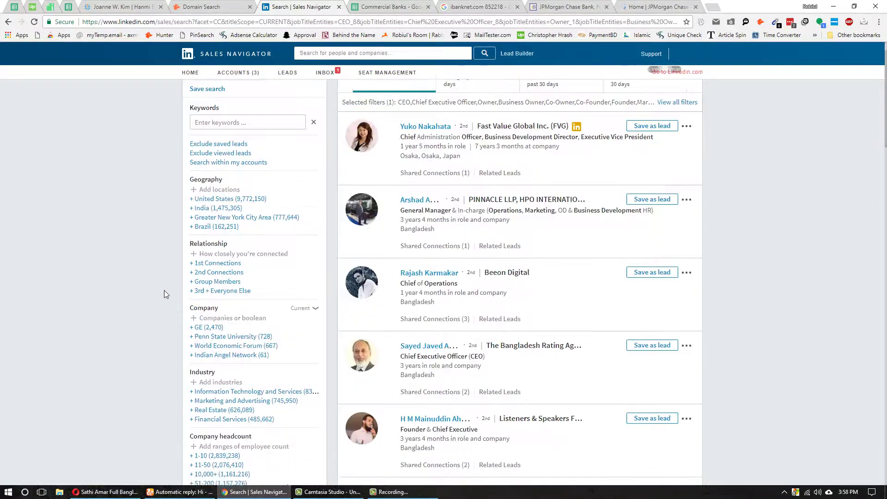
{"action": "scroll", "coordinate": [167, 289], "scroll_direction": "up", "scroll_amount": 6}
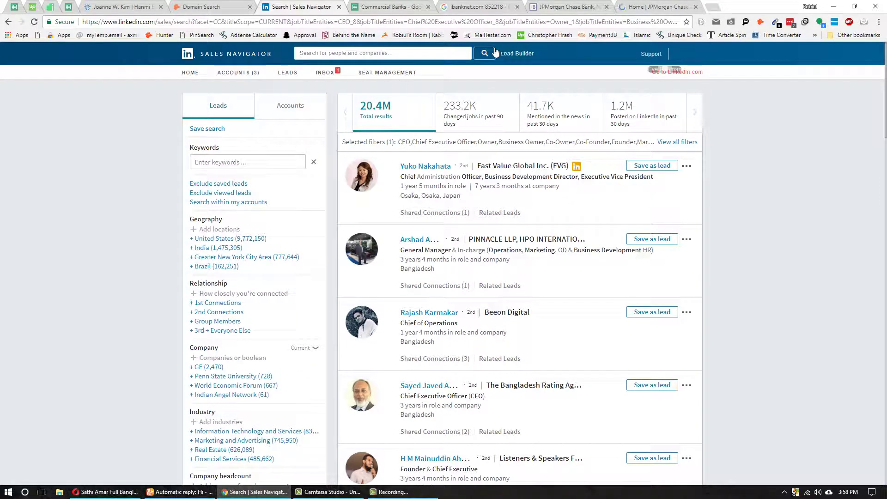
{"action": "key", "text": "ctrl+9"}
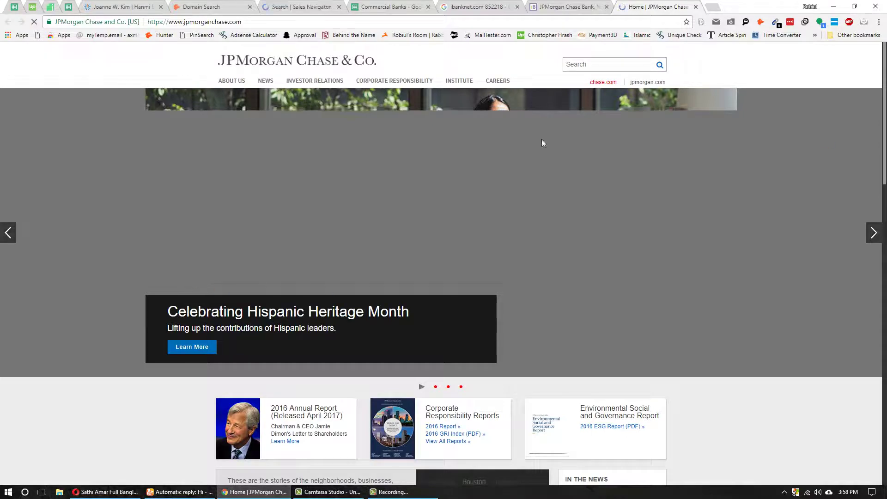
- Scroll to the site footer and open the JPMorgan Chase LinkedIn link
{"action": "scroll", "coordinate": [221, 351], "scroll_direction": "down", "scroll_amount": 15}
{"action": "scroll", "coordinate": [221, 344], "scroll_direction": "down", "scroll_amount": 5}
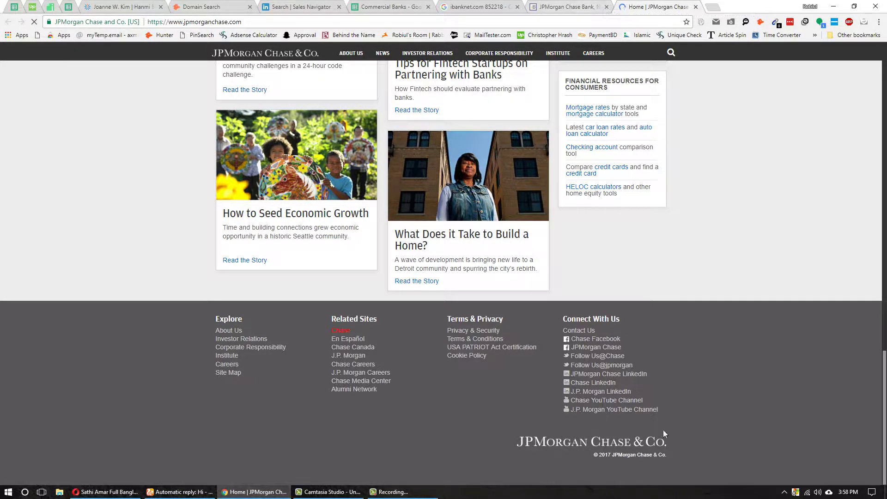
{"action": "left_click", "coordinate": [592, 377]}
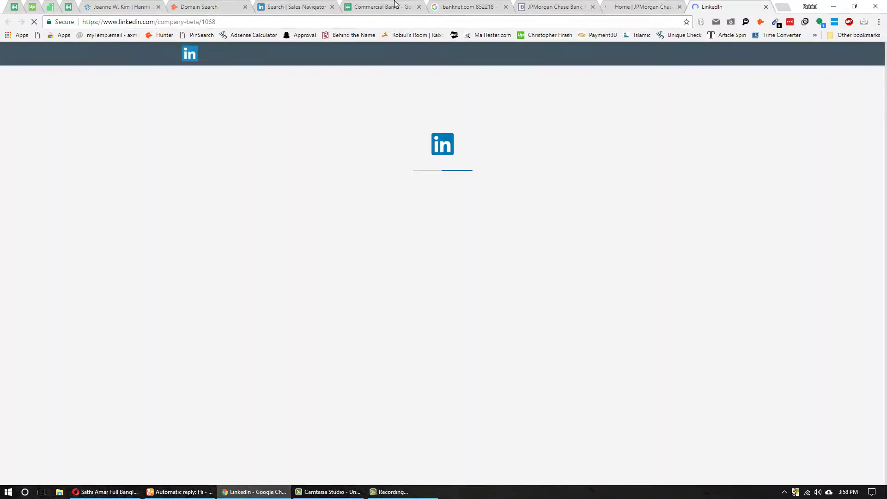
- Add CFO and Chief Financial Officer to the Sales Navigator Title filter
{"action": "left_click", "coordinate": [295, 6]}
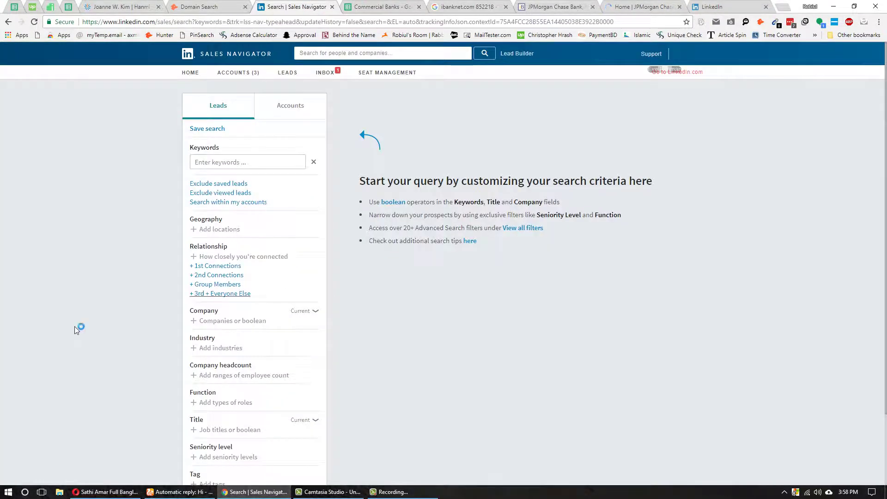
{"action": "scroll", "coordinate": [75, 327], "scroll_direction": "down", "scroll_amount": 2}
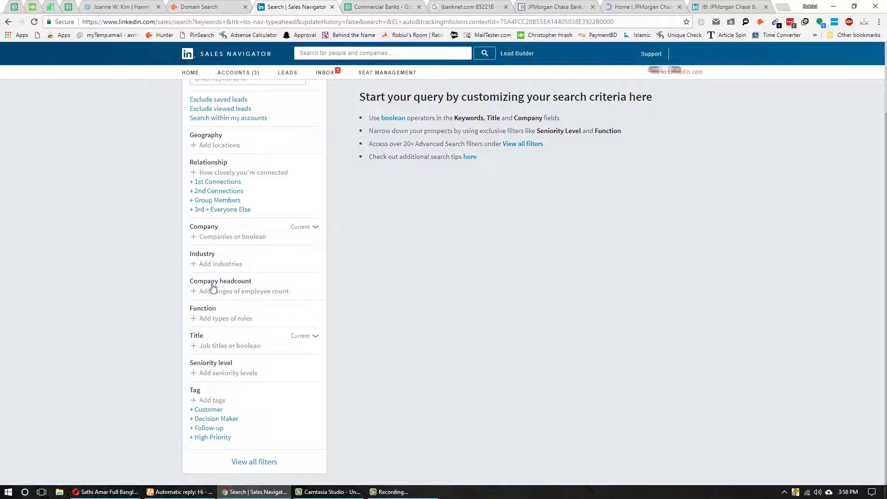
{"action": "left_click", "coordinate": [211, 346]}
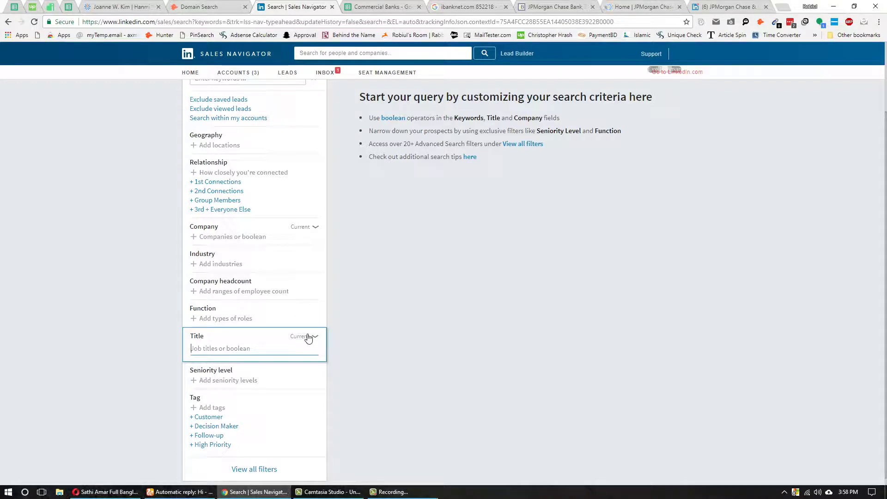
{"action": "type", "text": "cfo"}
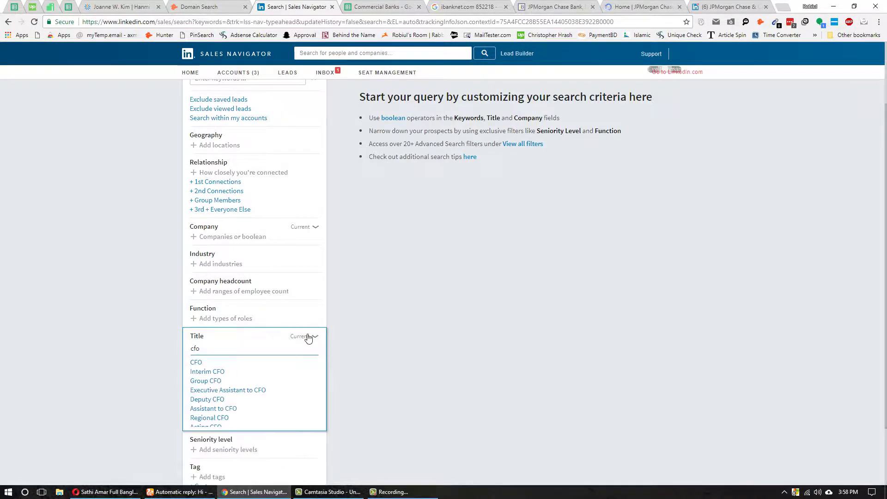
{"action": "left_click", "coordinate": [196, 362]}
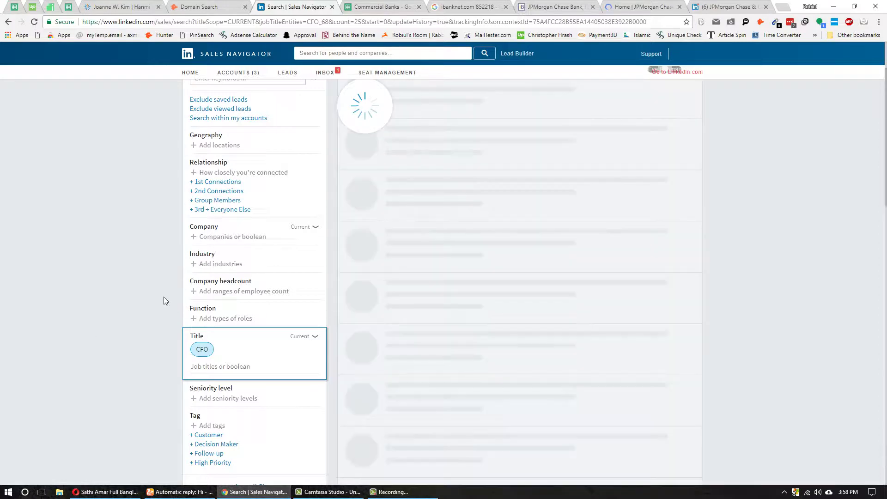
{"action": "scroll", "coordinate": [174, 301], "scroll_direction": "down", "scroll_amount": 4}
{"action": "scroll", "coordinate": [174, 302], "scroll_direction": "down", "scroll_amount": 5}
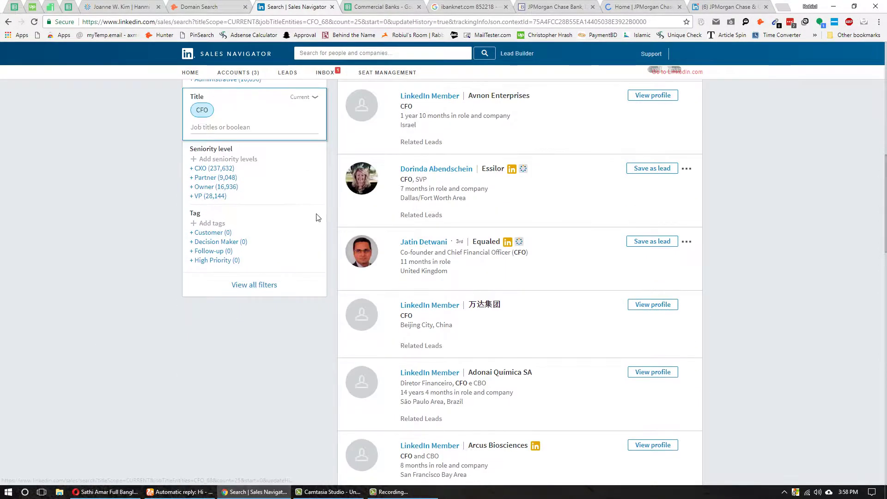
{"action": "left_click", "coordinate": [230, 127]}
{"action": "type", "text": "chief"}
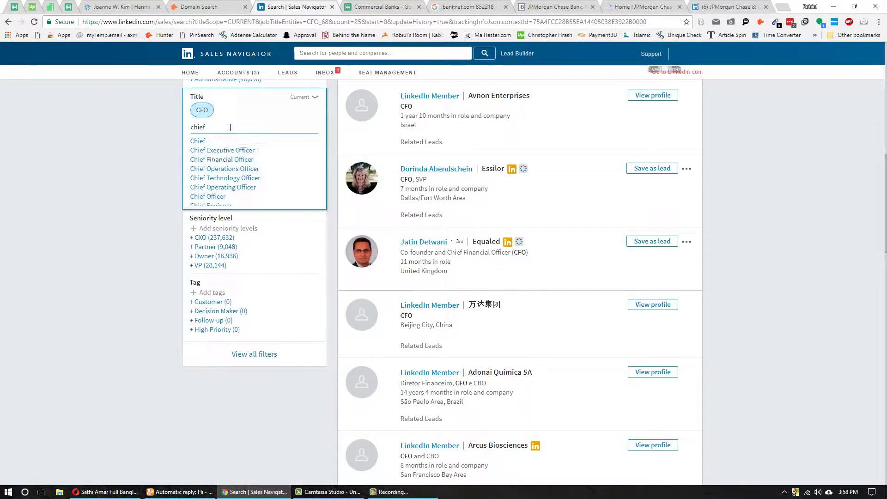
{"action": "left_click", "coordinate": [224, 159]}
- Add CEO and Chief Executive Officer to the Title filter
{"action": "key", "text": "ctrl+Tab"}
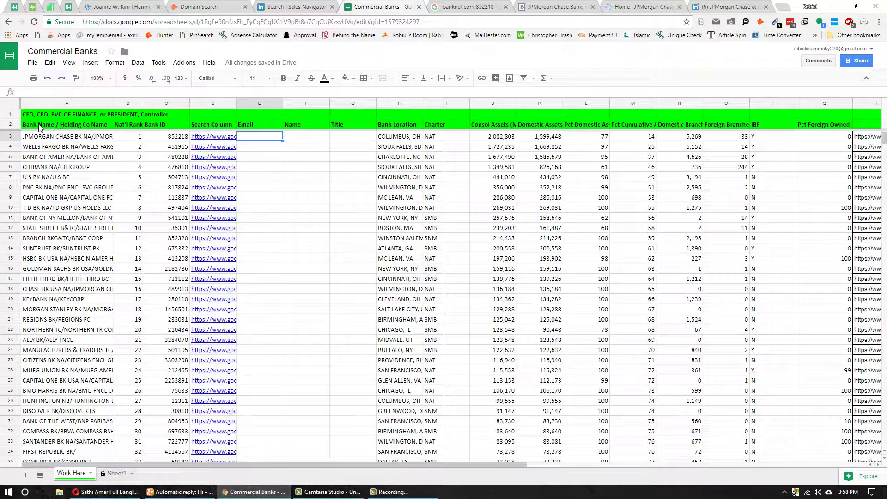
{"action": "left_click", "coordinate": [282, 6]}
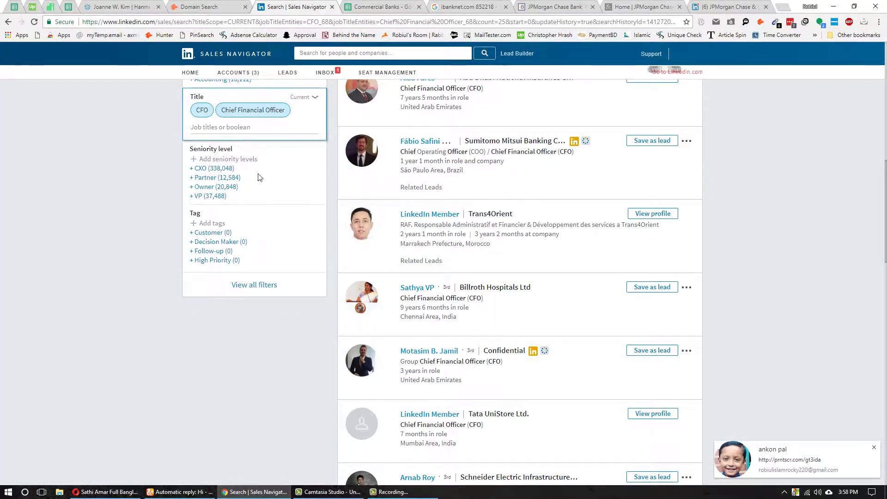
{"action": "scroll", "coordinate": [242, 169], "scroll_direction": "up", "scroll_amount": 3}
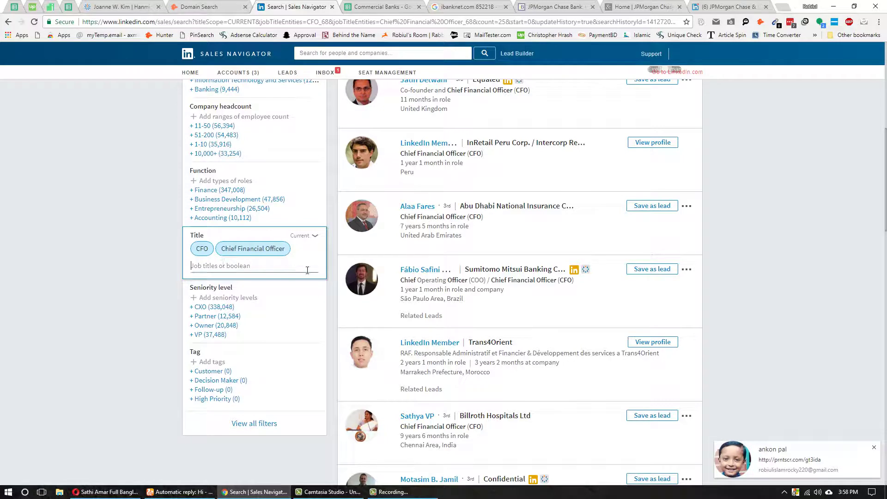
{"action": "type", "text": "ceo"}
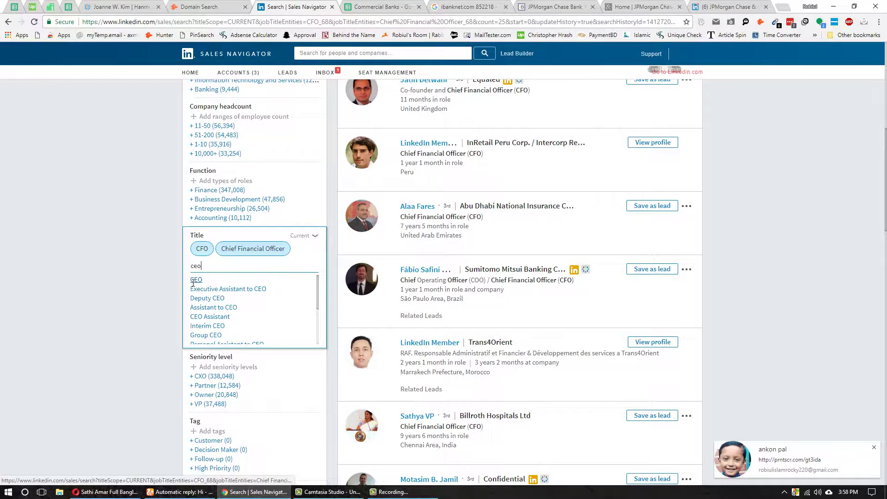
{"action": "left_click", "coordinate": [195, 280]}
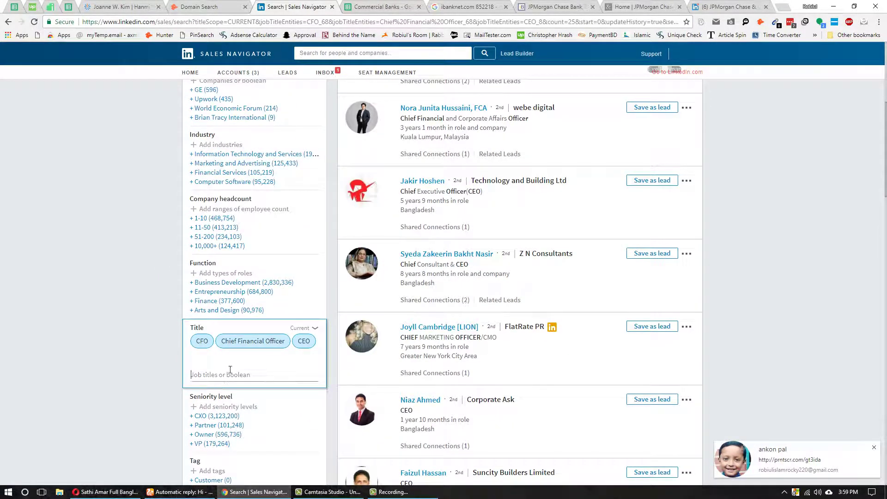
{"action": "type", "text": "chie"}
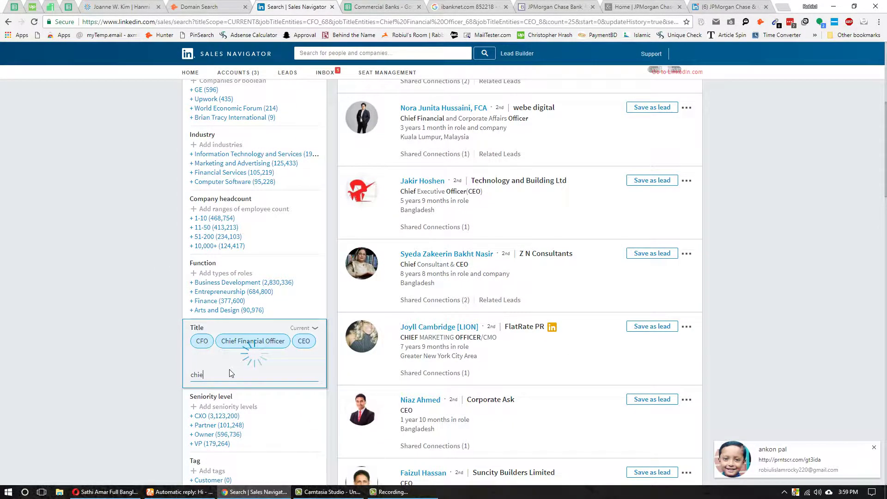
{"action": "left_click", "coordinate": [227, 389]}
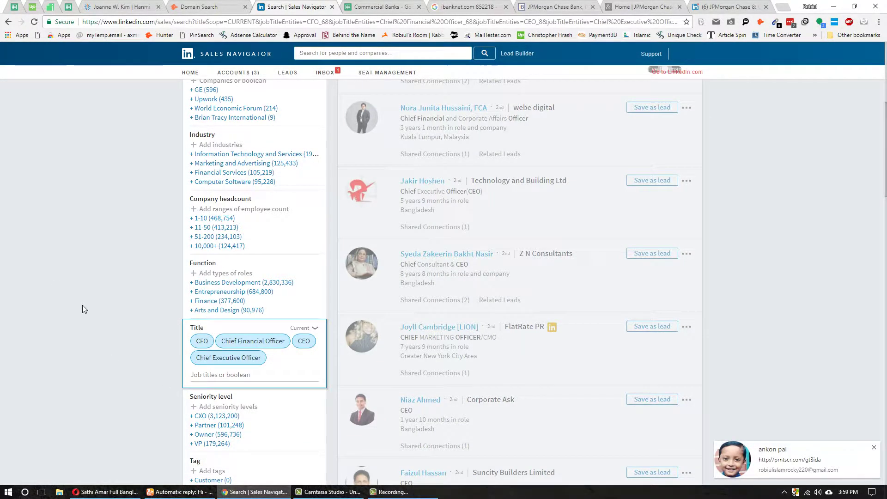
- Add EVP Finance and Controller to the Title filter
{"action": "scroll", "coordinate": [84, 304], "scroll_direction": "down", "scroll_amount": 4}
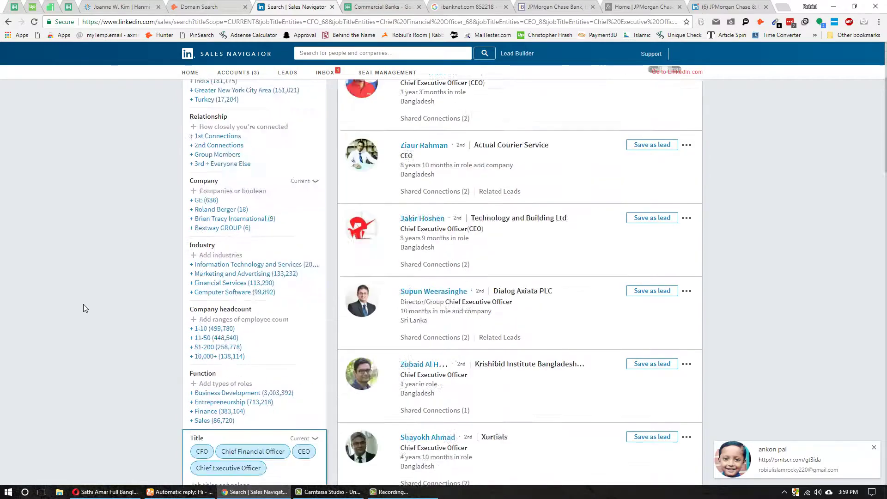
{"action": "scroll", "coordinate": [84, 304], "scroll_direction": "down", "scroll_amount": 3}
{"action": "left_click", "coordinate": [377, 7]}
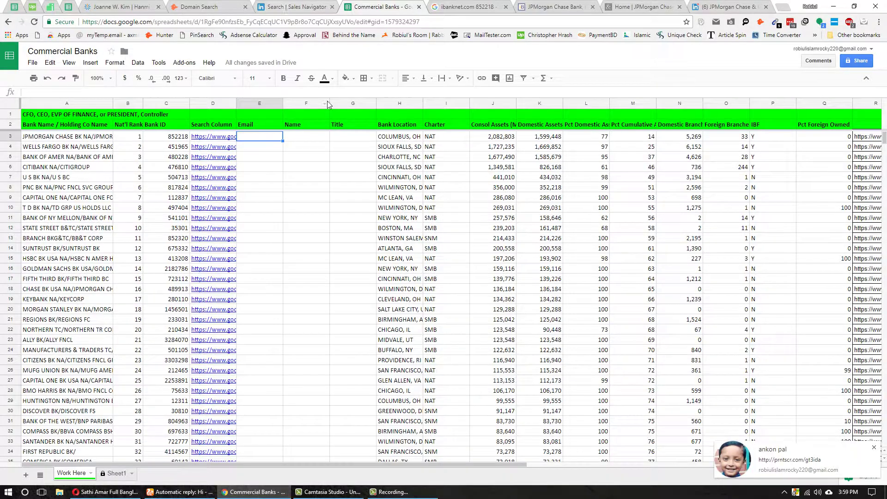
{"action": "key", "text": "ctrl+shift+Tab"}
{"action": "type", "text": "e"}
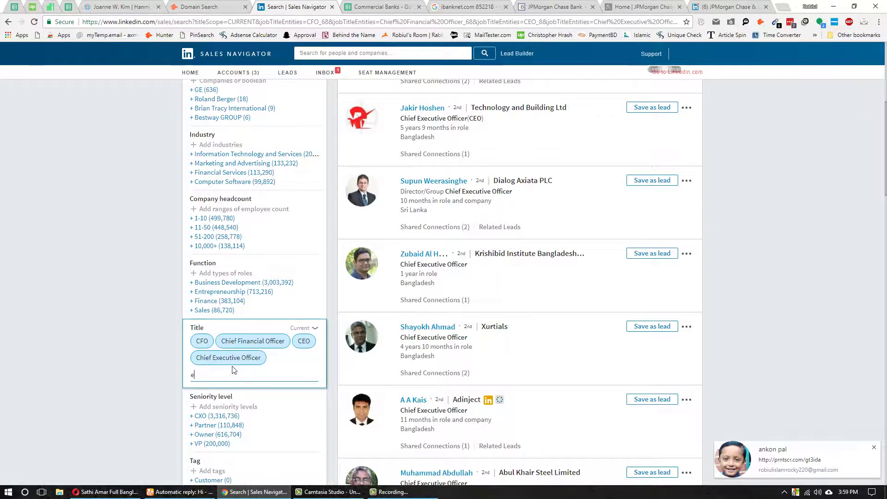
{"action": "type", "text": "vp"}
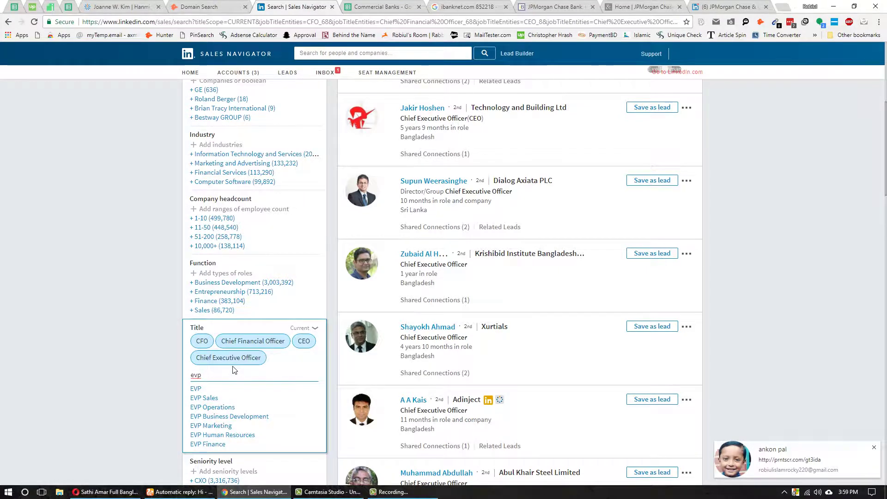
{"action": "left_click", "coordinate": [209, 444]}
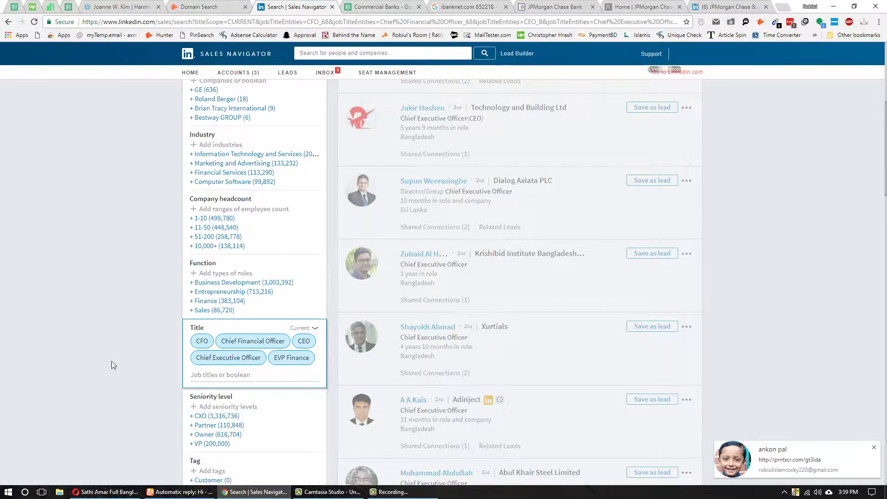
{"action": "scroll", "coordinate": [113, 349], "scroll_direction": "down", "scroll_amount": 5}
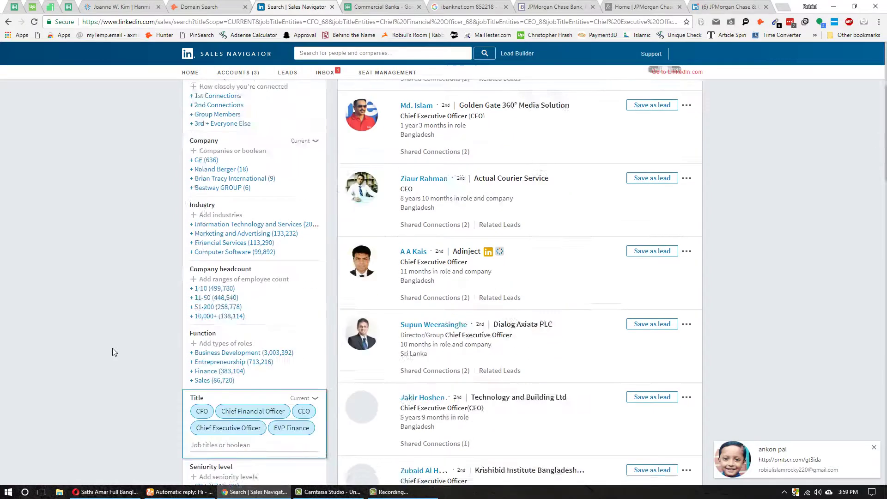
{"action": "scroll", "coordinate": [112, 352], "scroll_direction": "down", "scroll_amount": 5}
{"action": "left_click", "coordinate": [232, 190]}
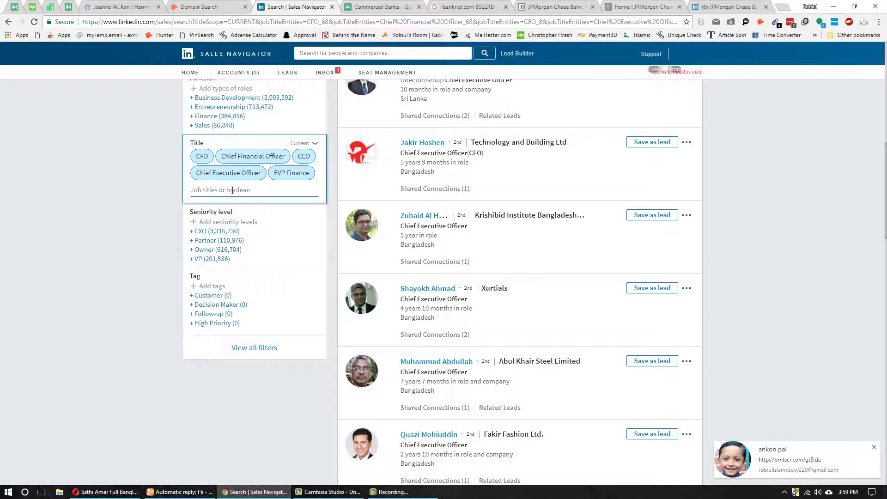
{"action": "type", "text": "controller"}
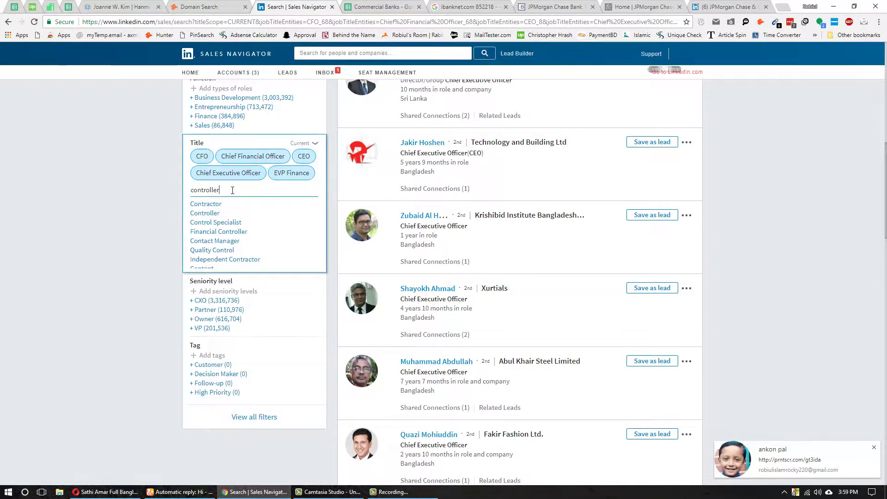
{"action": "left_click", "coordinate": [207, 204]}
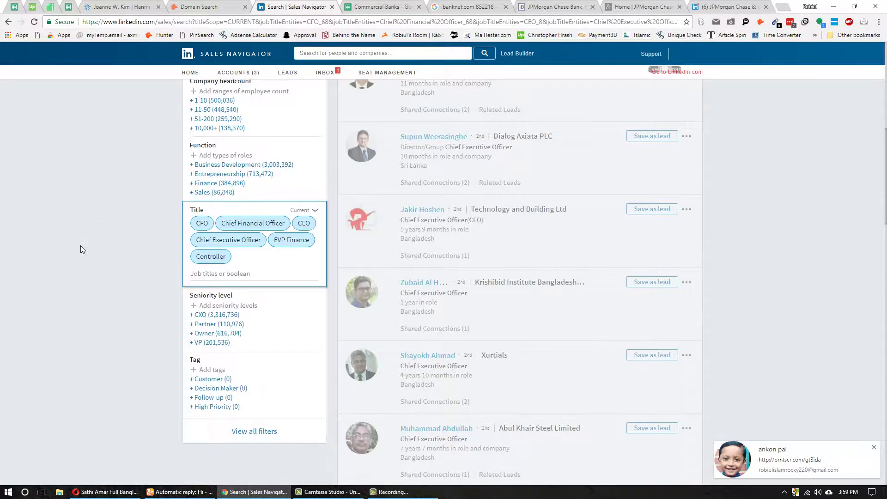
- Add President to the Title filter, correcting the typo 'presidetn'
{"action": "scroll", "coordinate": [80, 245], "scroll_direction": "down", "scroll_amount": 6}
{"action": "scroll", "coordinate": [81, 245], "scroll_direction": "down", "scroll_amount": 5}
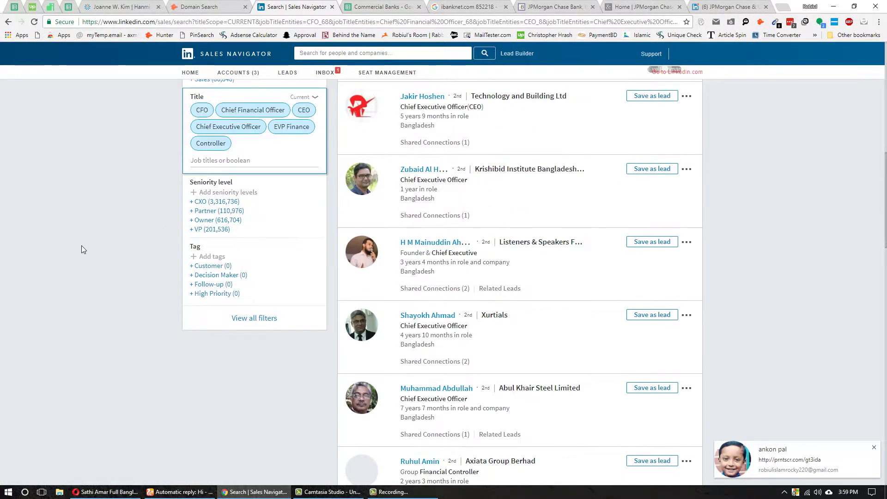
{"action": "left_click", "coordinate": [379, 7]}
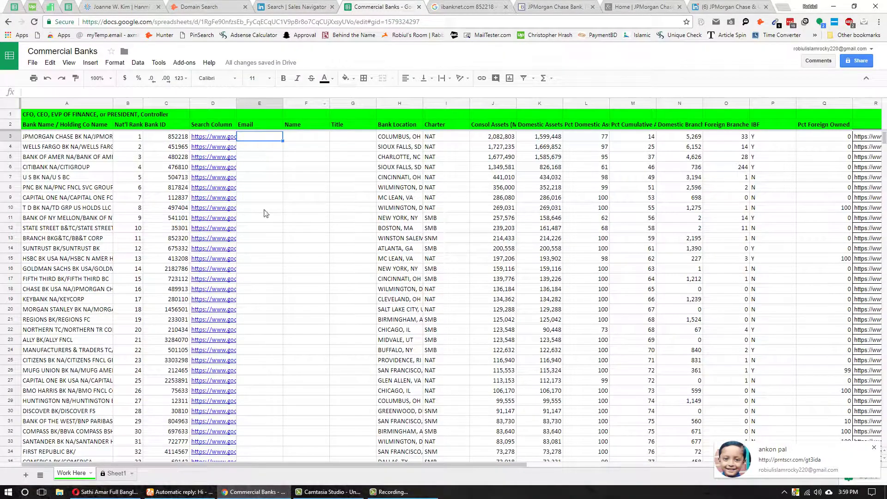
{"action": "left_click", "coordinate": [319, 6]}
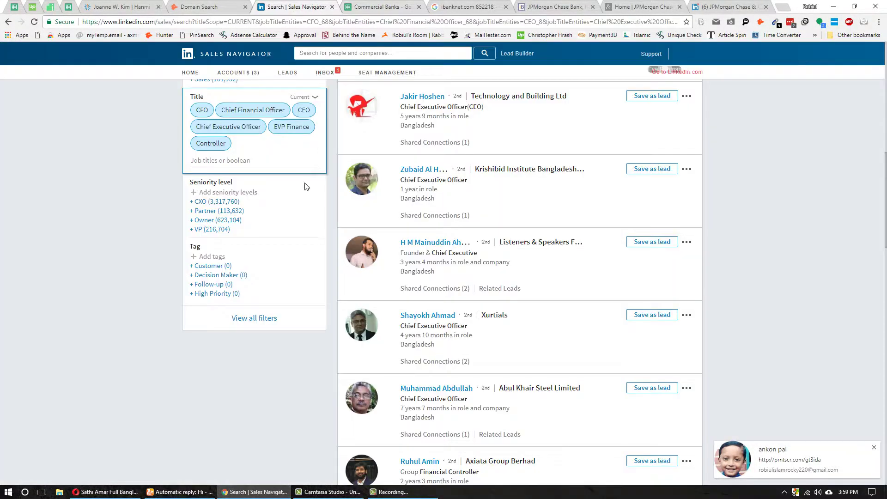
{"action": "type", "text": "presidetn"}
{"action": "key", "text": "BackSpace"}
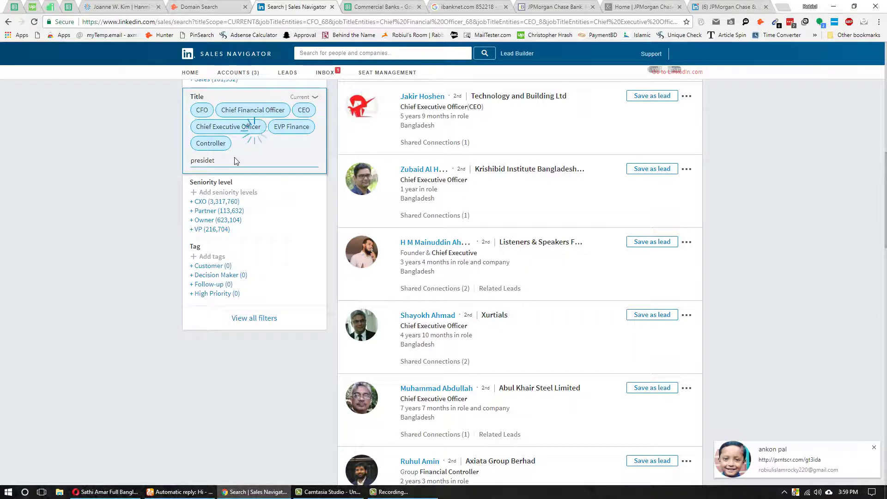
{"action": "key", "text": "BackSpace"}
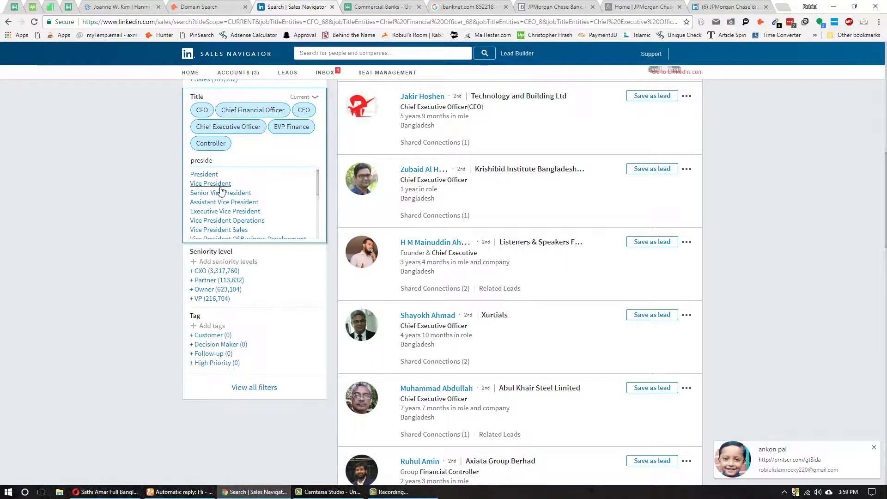
{"action": "left_click", "coordinate": [204, 174]}
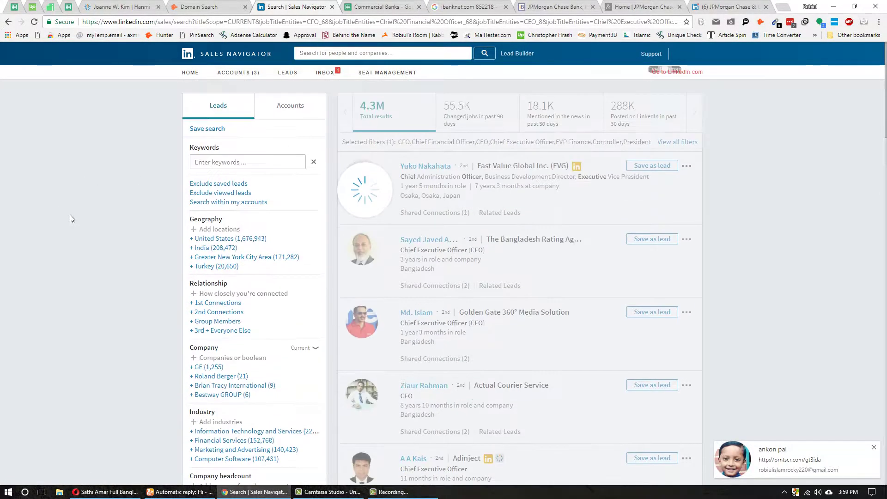
{"action": "scroll", "coordinate": [60, 248], "scroll_direction": "down", "scroll_amount": 7}
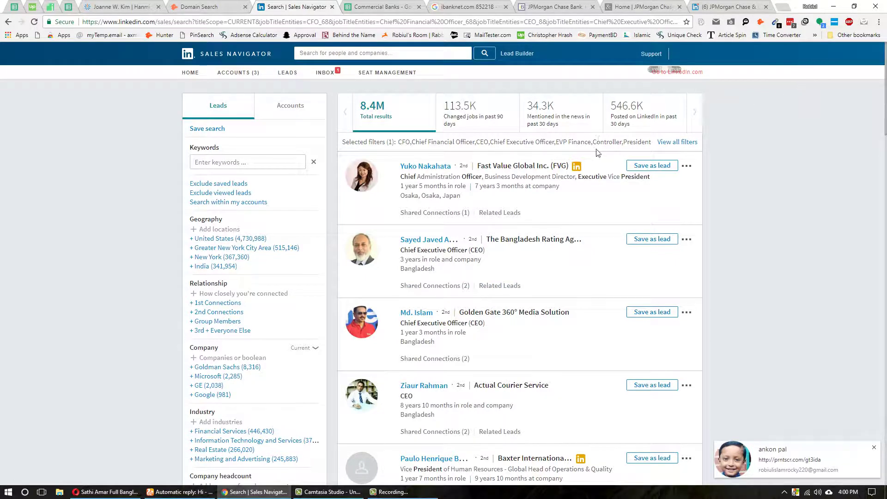
{"action": "left_click", "coordinate": [642, 7]}
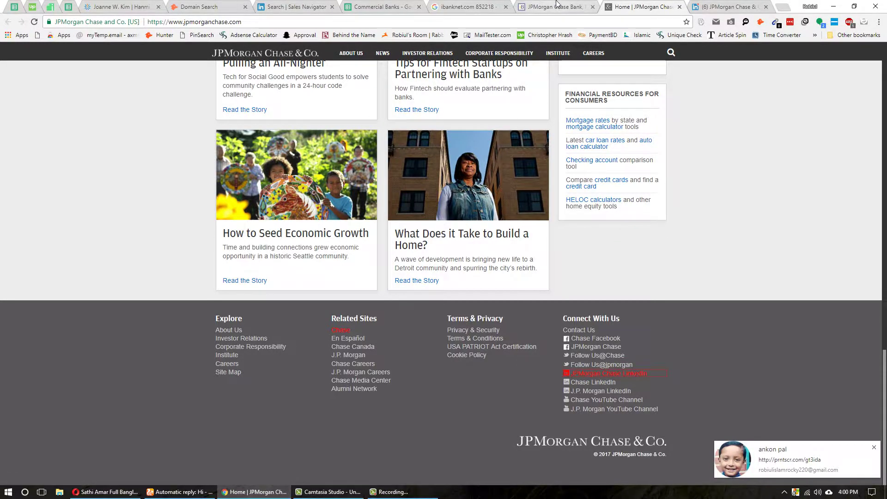
- Select the company name 'JPMorgan Chase & Co.' on its LinkedIn company page
{"action": "left_click", "coordinate": [555, 6]}
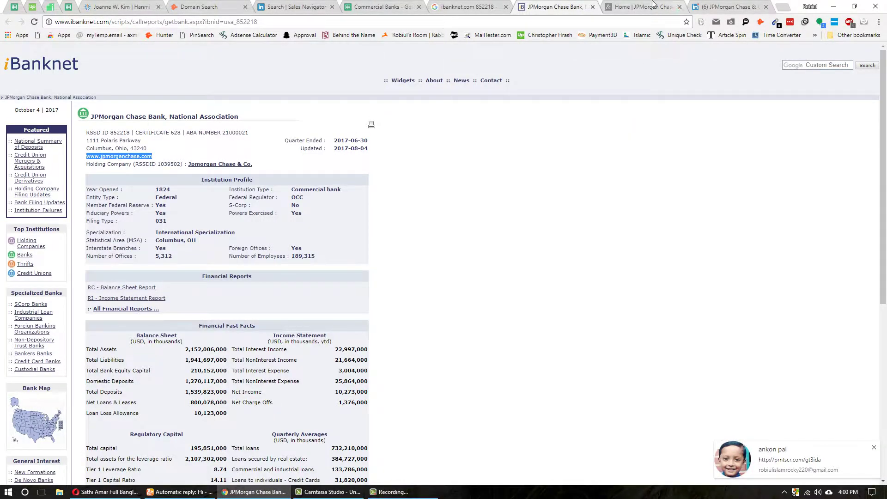
{"action": "left_click", "coordinate": [672, 6]}
{"action": "left_click", "coordinate": [723, 6]}
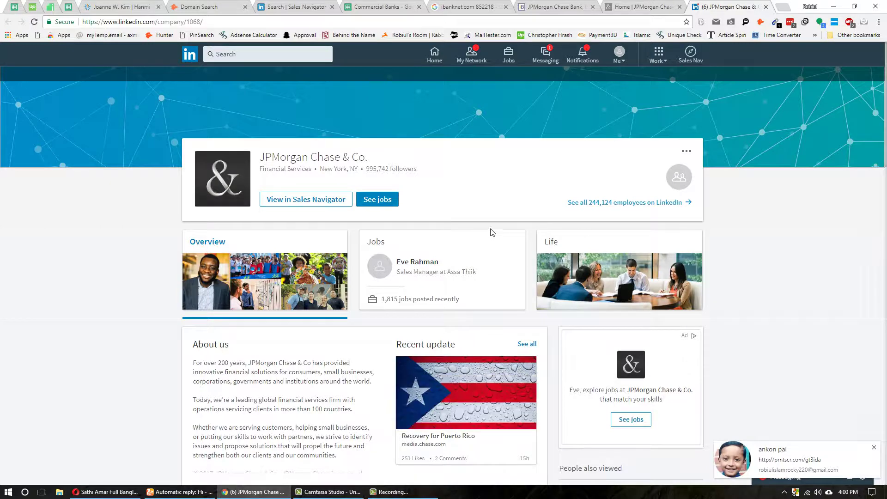
{"action": "triple_click", "coordinate": [301, 157]}
{"action": "key", "text": "ctrl+c"}
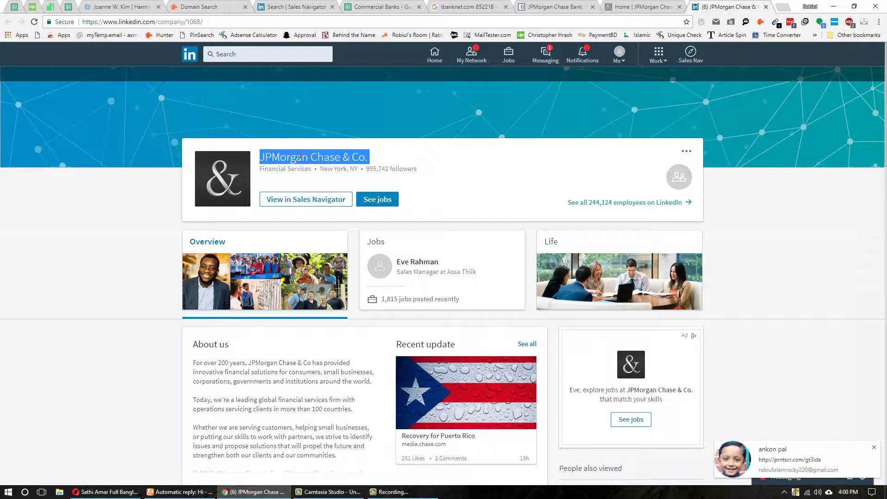
- Paste it into the Sales Navigator Company filter and apply JPMorgan Chase & Co
{"action": "left_click", "coordinate": [297, 7]}
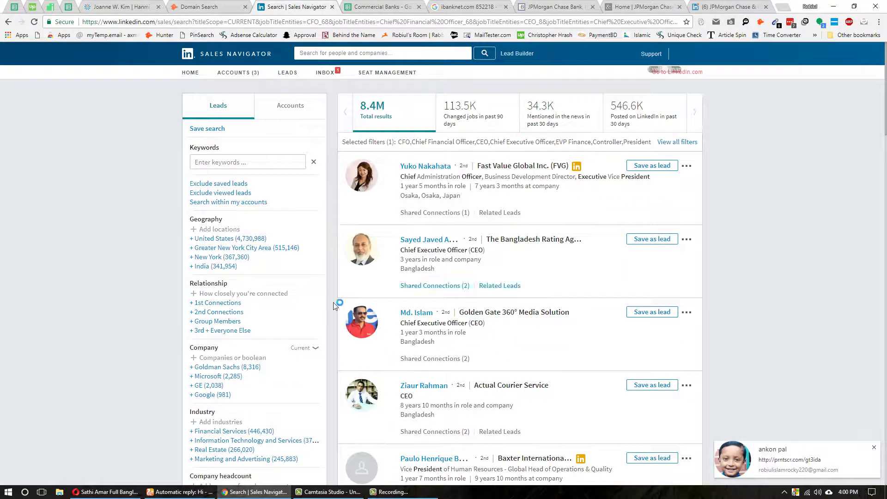
{"action": "left_click", "coordinate": [225, 362]}
{"action": "key", "text": "ctrl+v"}
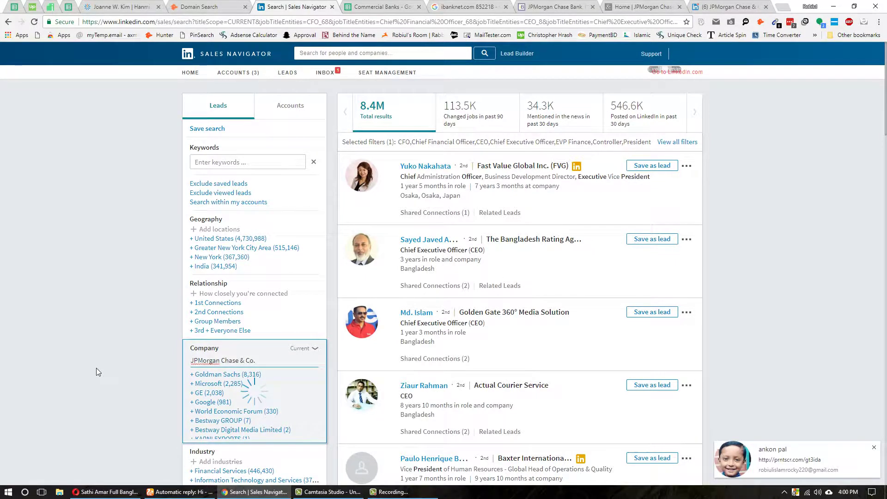
{"action": "left_click", "coordinate": [235, 379]}
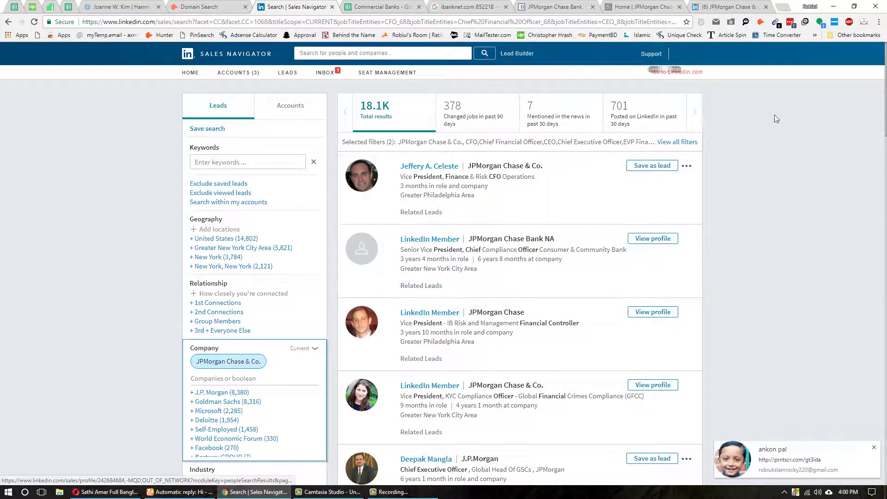
{"action": "left_click", "coordinate": [538, 6]}
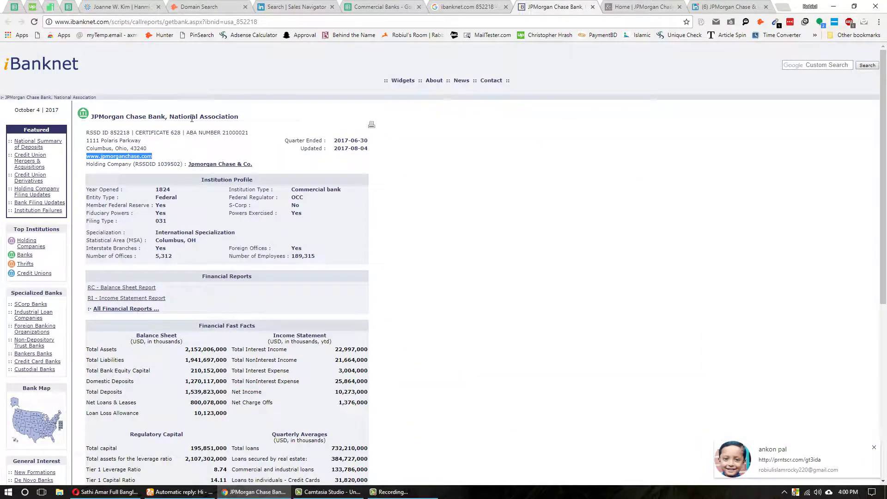
{"action": "left_click", "coordinate": [741, 5]}
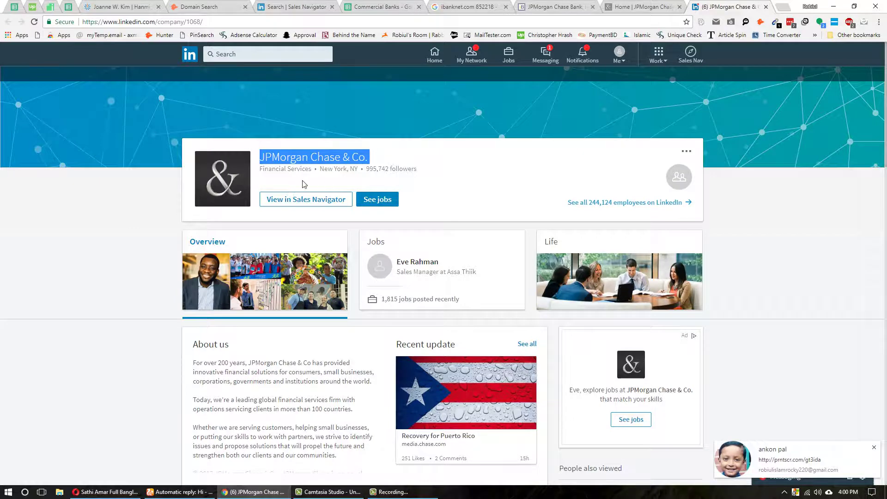
{"action": "left_click", "coordinate": [293, 159]}
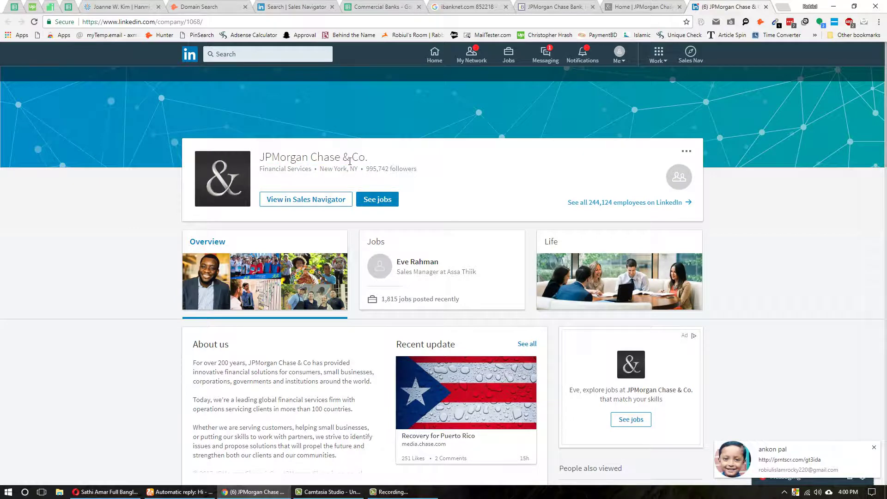
{"action": "left_click", "coordinate": [571, 6]}
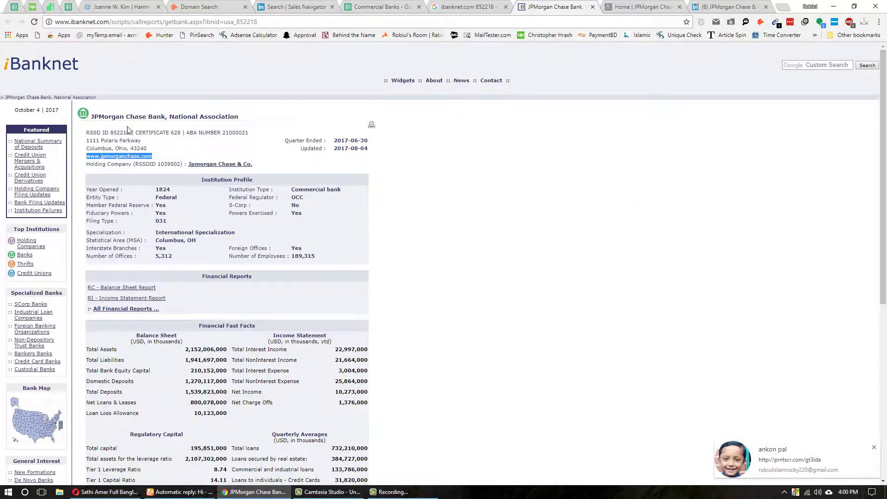
{"action": "left_click", "coordinate": [723, 7]}
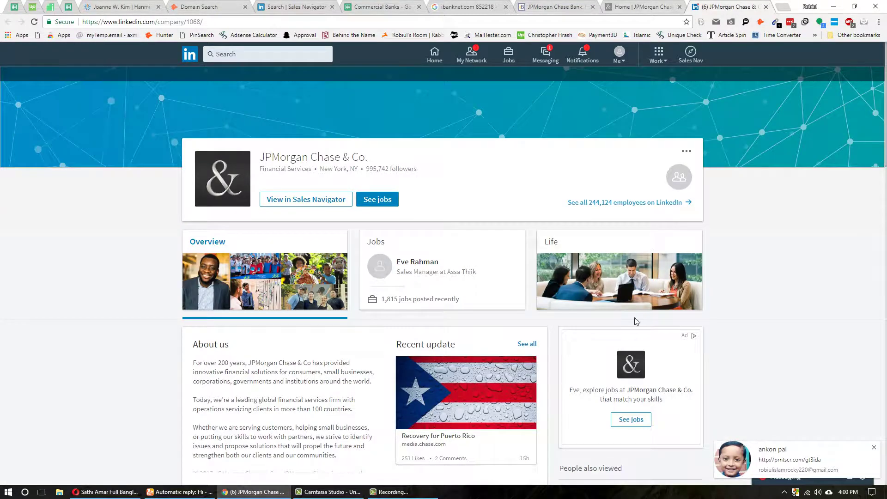
{"action": "left_click", "coordinate": [647, 6]}
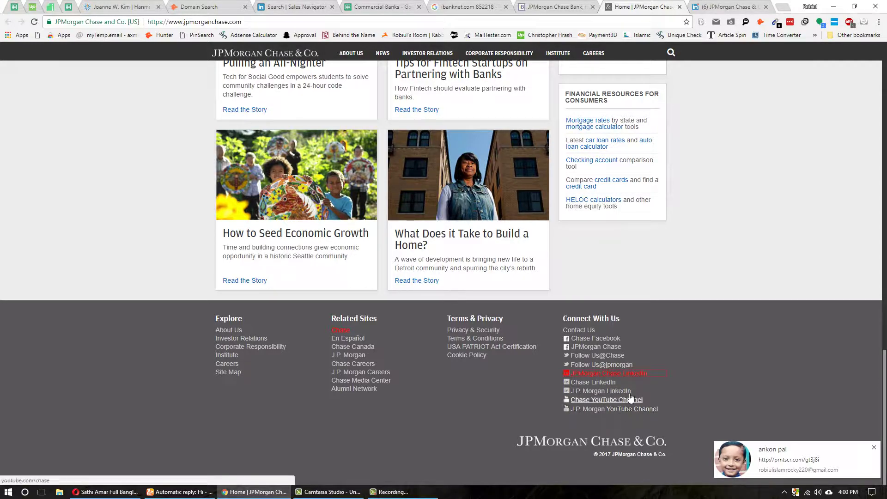
{"action": "scroll", "coordinate": [624, 317], "scroll_direction": "up", "scroll_amount": 10}
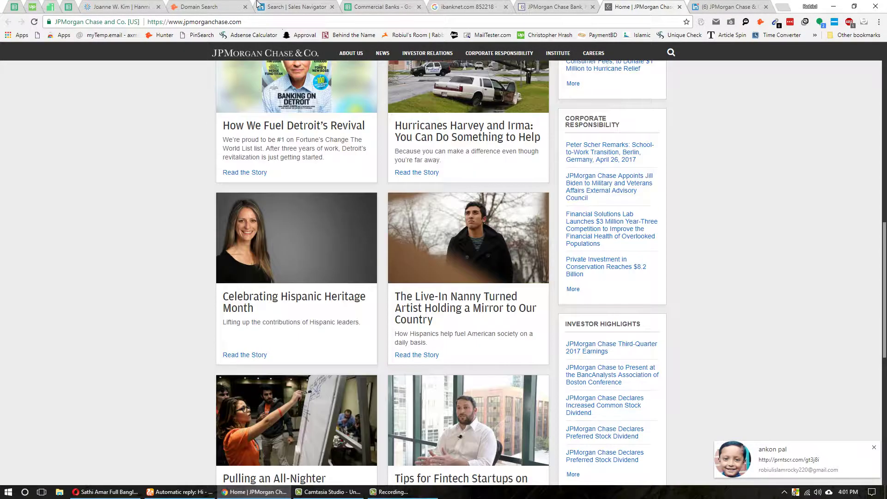
{"action": "left_click", "coordinate": [296, 6]}
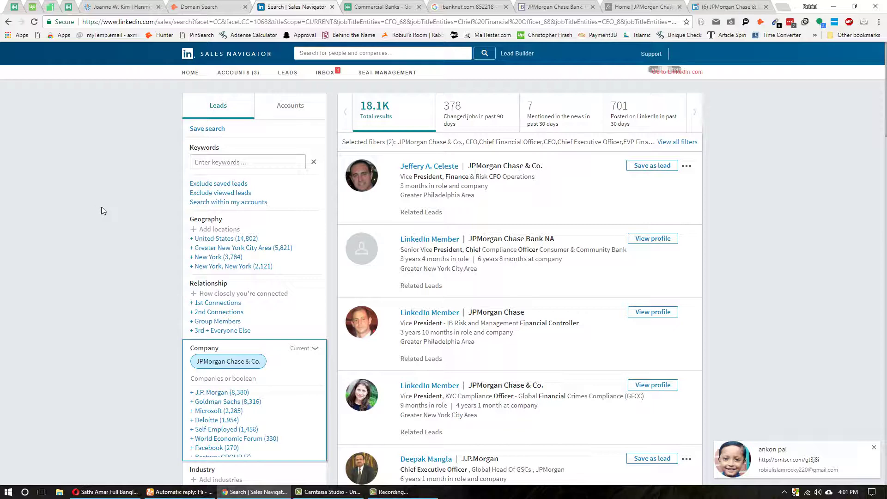
- Open the first lead's profile in a new tab and look it over
{"action": "middle_click", "coordinate": [429, 168]}
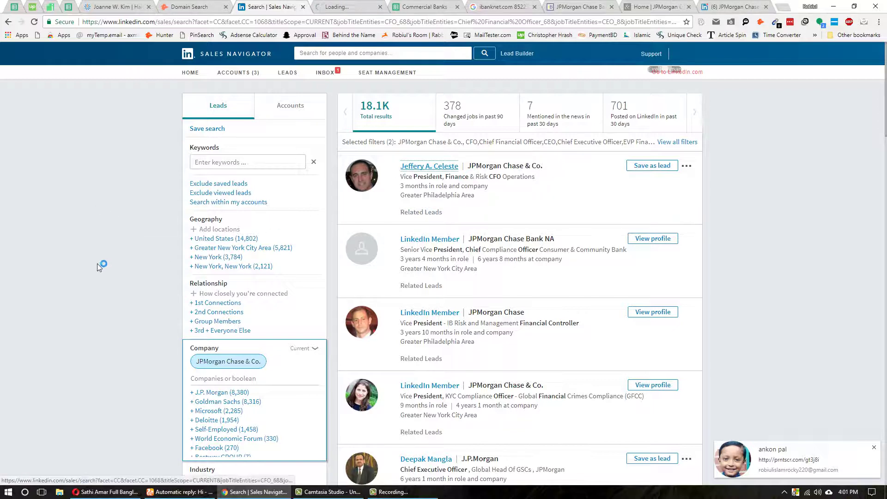
{"action": "scroll", "coordinate": [96, 262], "scroll_direction": "down", "scroll_amount": 3}
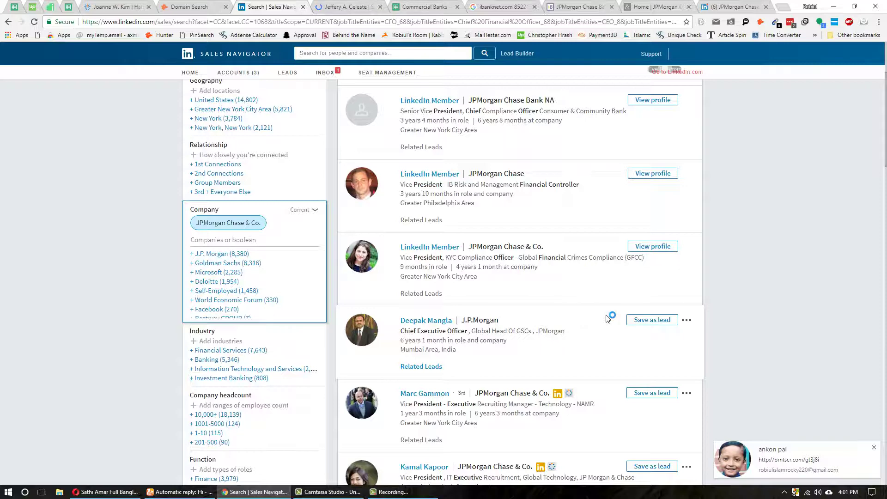
{"action": "scroll", "coordinate": [608, 319], "scroll_direction": "up", "scroll_amount": 3}
{"action": "key", "text": "ctrl+Tab"}
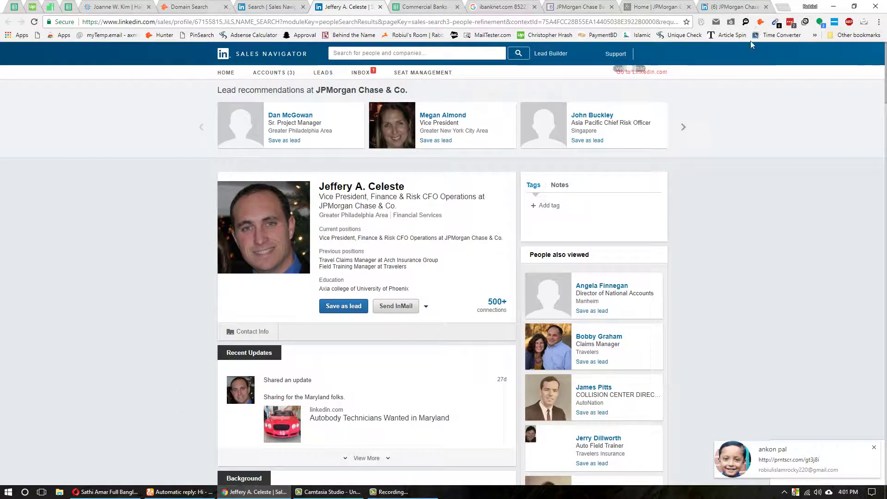
{"action": "scroll", "coordinate": [141, 361], "scroll_direction": "down", "scroll_amount": 5}
{"action": "scroll", "coordinate": [141, 361], "scroll_direction": "up", "scroll_amount": 5}
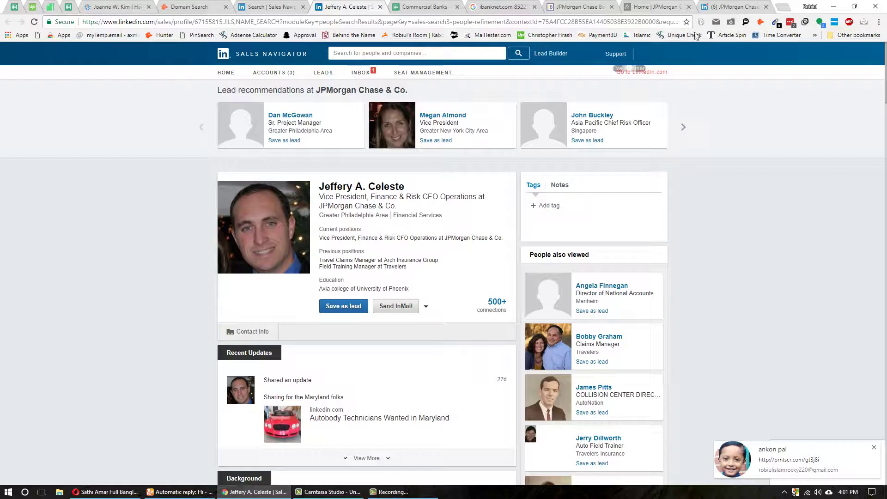
- Check the lead's e-mail in ContactOut and review the job date ranges
{"action": "left_click", "coordinate": [746, 22]}
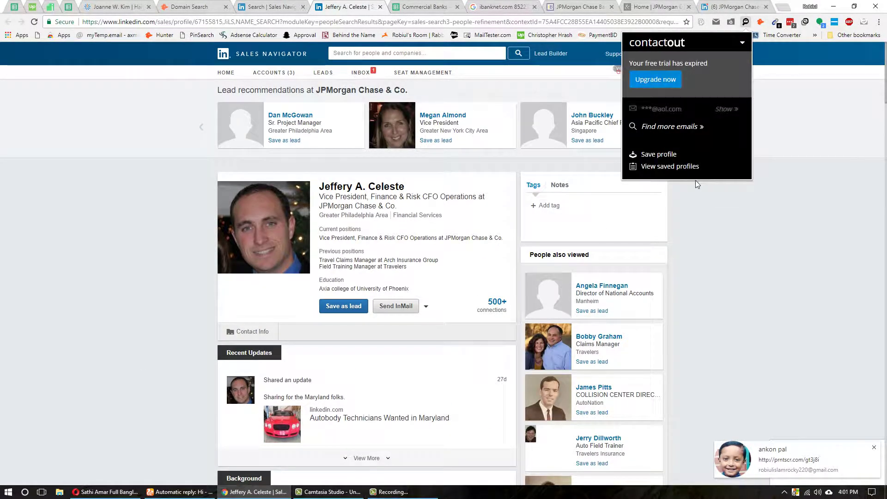
{"action": "scroll", "coordinate": [116, 267], "scroll_direction": "down", "scroll_amount": 5}
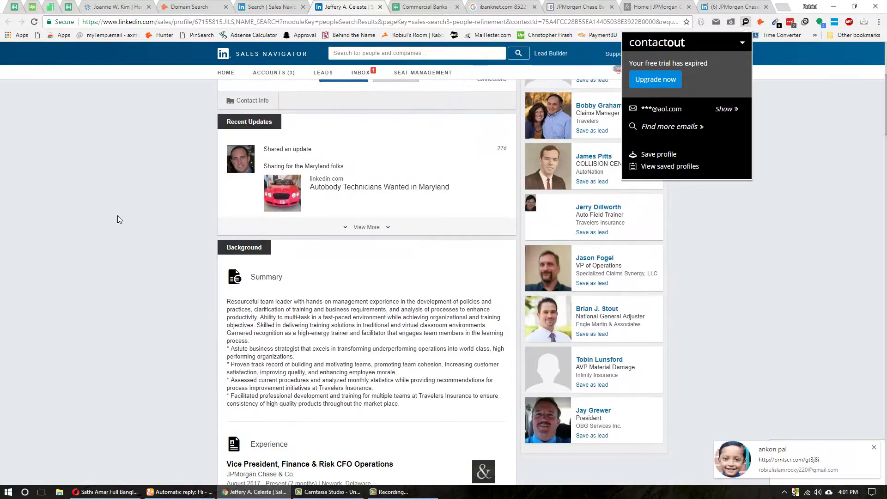
{"action": "left_click", "coordinate": [116, 215]}
{"action": "scroll", "coordinate": [115, 214], "scroll_direction": "down", "scroll_amount": 6}
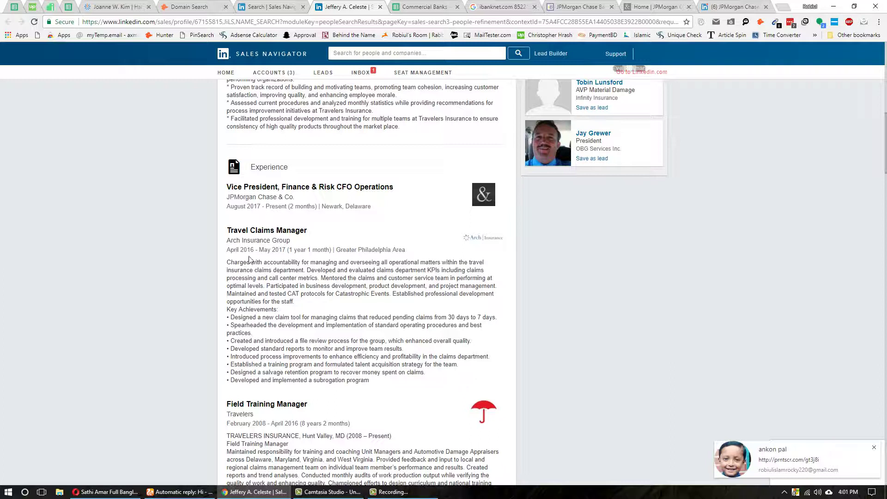
{"action": "left_click_drag", "start_coordinate": [227, 251], "coordinate": [283, 250]}
{"action": "left_click", "coordinate": [216, 213]}
{"action": "double_click", "coordinate": [273, 205]}
{"action": "scroll", "coordinate": [323, 217], "scroll_direction": "up", "scroll_amount": 15}
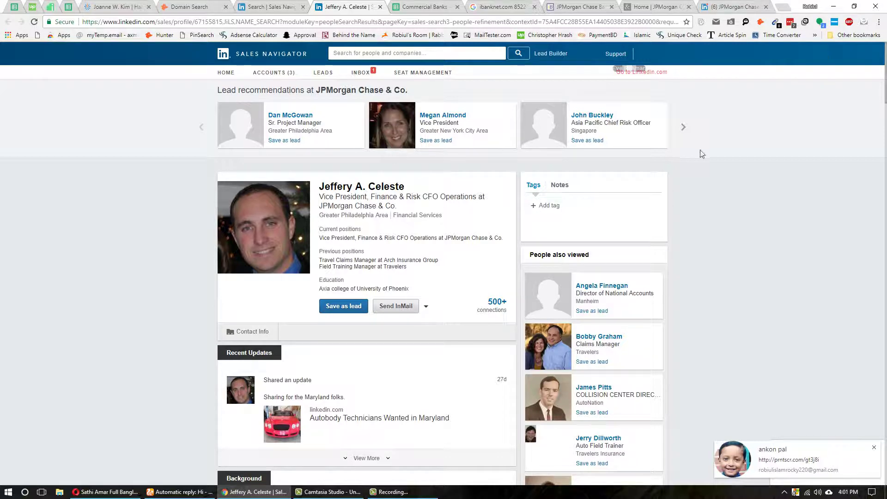
- Reopen ContactOut and choose Find more emails
{"action": "left_click", "coordinate": [746, 22]}
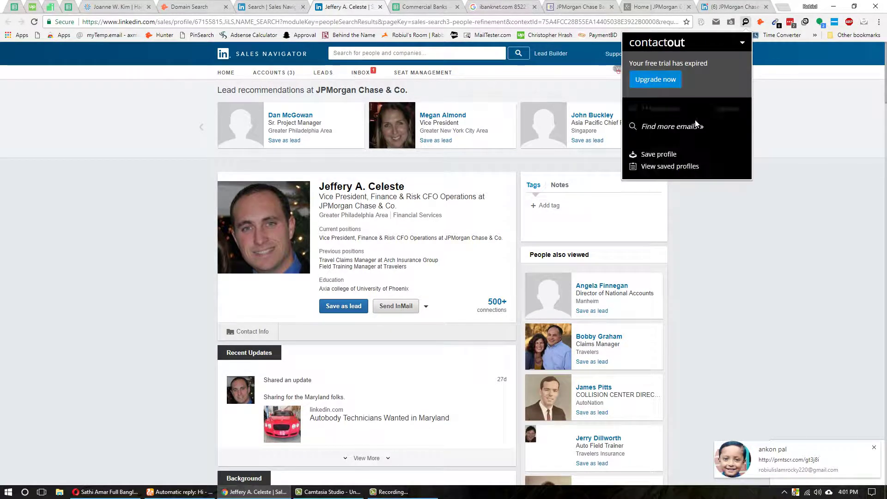
{"action": "scroll", "coordinate": [261, 271], "scroll_direction": "down", "scroll_amount": 3}
{"action": "scroll", "coordinate": [261, 271], "scroll_direction": "down", "scroll_amount": 5}
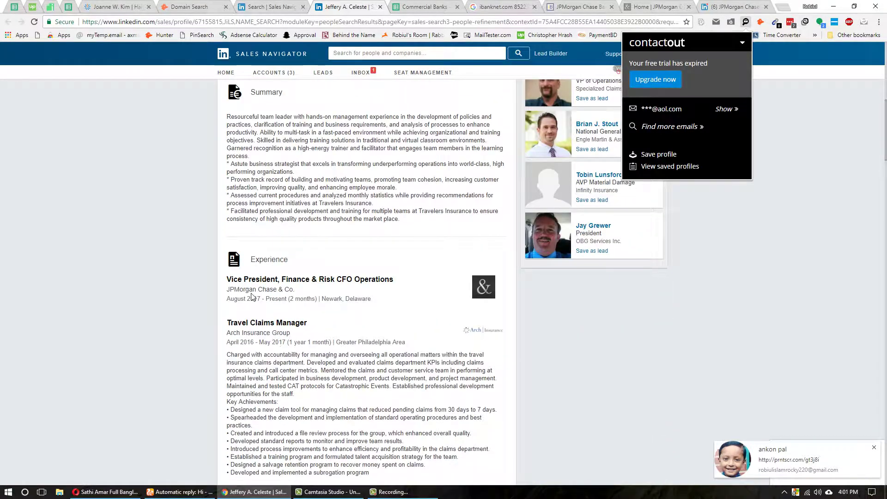
{"action": "left_click", "coordinate": [670, 129]}
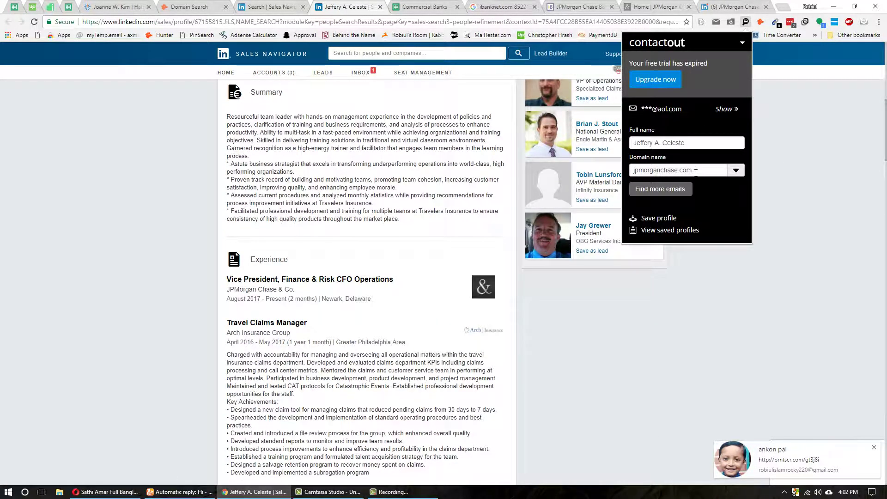
{"action": "left_click", "coordinate": [654, 7]}
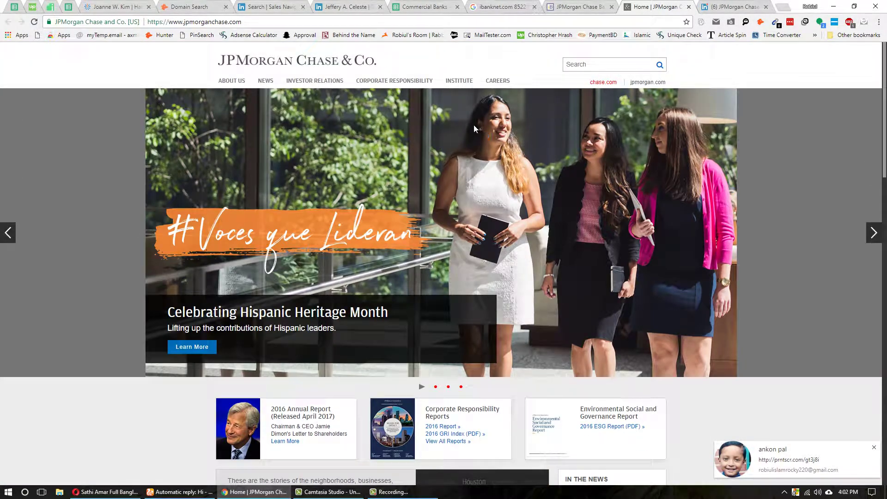
- Open jpmorgan.com in a new tab and select its domain in the address bar
{"action": "left_click", "coordinate": [647, 83]}
{"action": "key", "text": "ctrl+shift+Tab"}
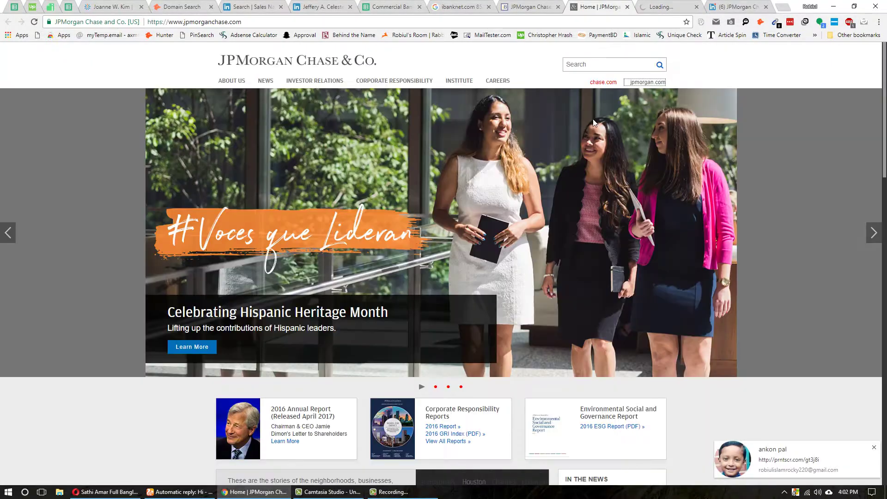
{"action": "scroll", "coordinate": [170, 319], "scroll_direction": "down", "scroll_amount": 15}
{"action": "scroll", "coordinate": [171, 320], "scroll_direction": "down", "scroll_amount": 4}
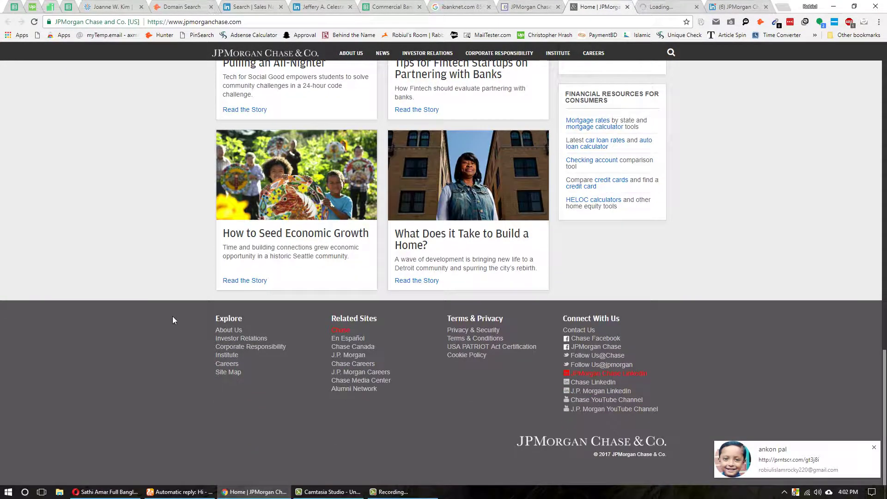
{"action": "key", "text": "ctrl+Tab"}
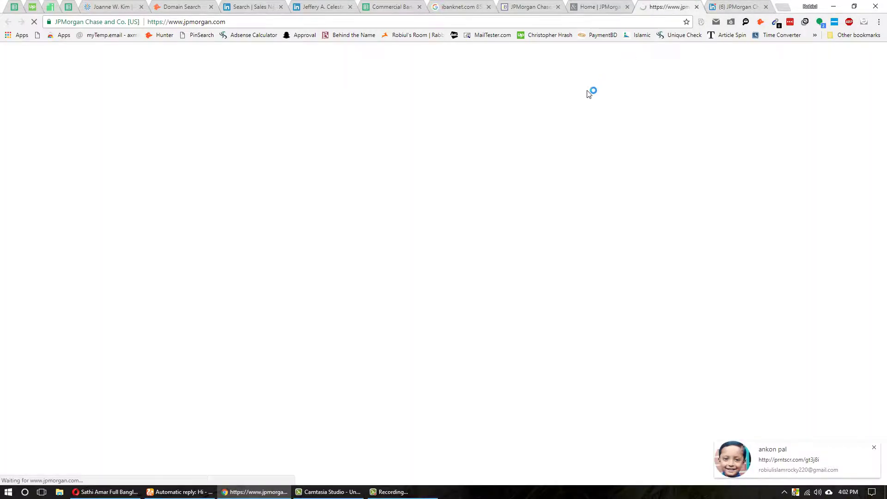
{"action": "left_click_drag", "start_coordinate": [231, 22], "coordinate": [185, 22]}
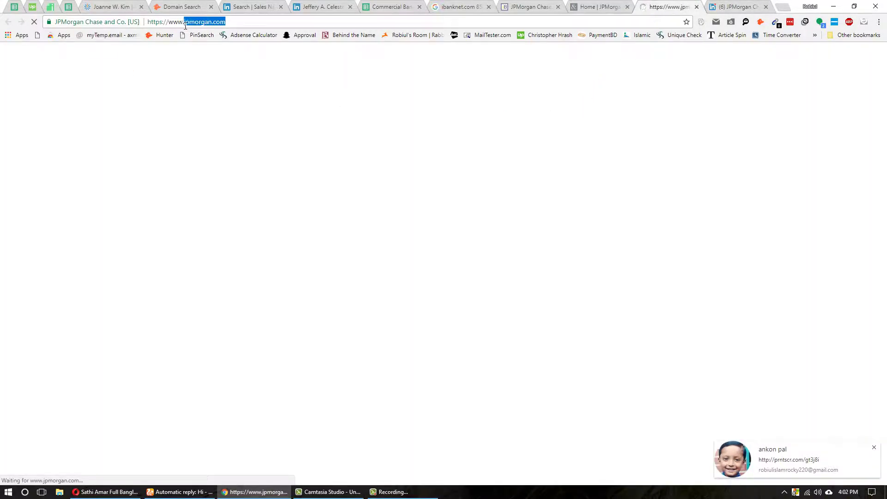
- In MailTester, edit the test e-mail's domain part, typing 'bb-' after the @
{"action": "left_click", "coordinate": [180, 492]}
{"action": "left_click", "coordinate": [139, 7]}
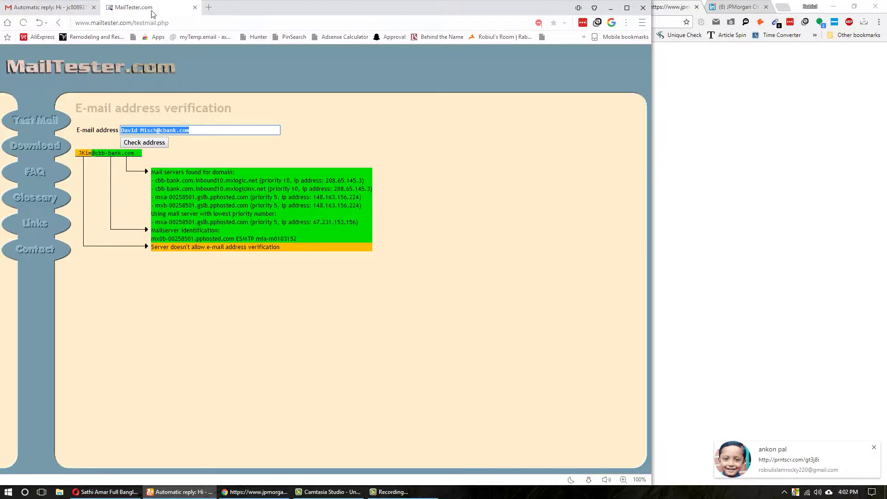
{"action": "left_click", "coordinate": [197, 131]}
{"action": "left_click_drag", "start_coordinate": [198, 130], "coordinate": [163, 132]}
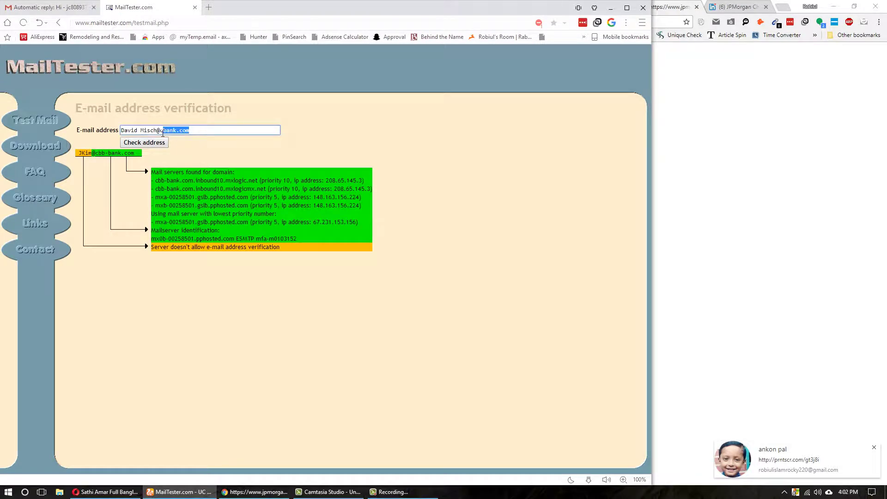
{"action": "left_click", "coordinate": [161, 133]}
{"action": "type", "text": "bb-"}
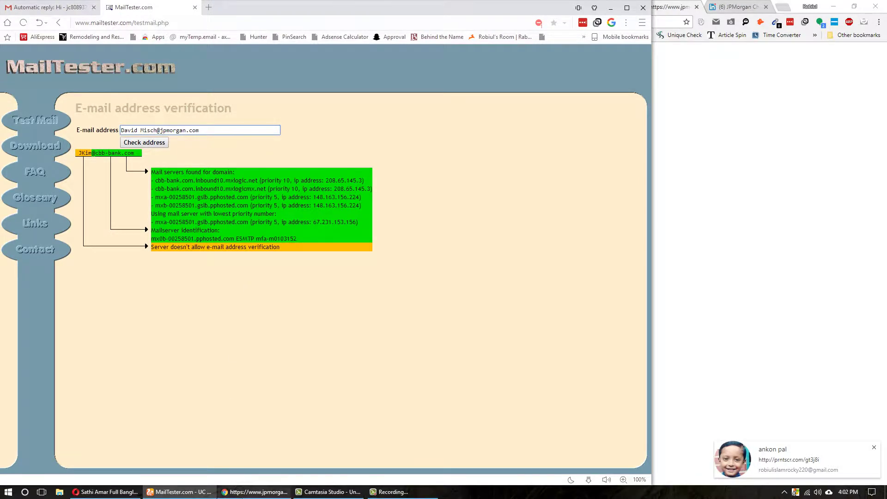
- Return to the lead's Sales Navigator profile and scroll back to the top
{"action": "left_click", "coordinate": [254, 491]}
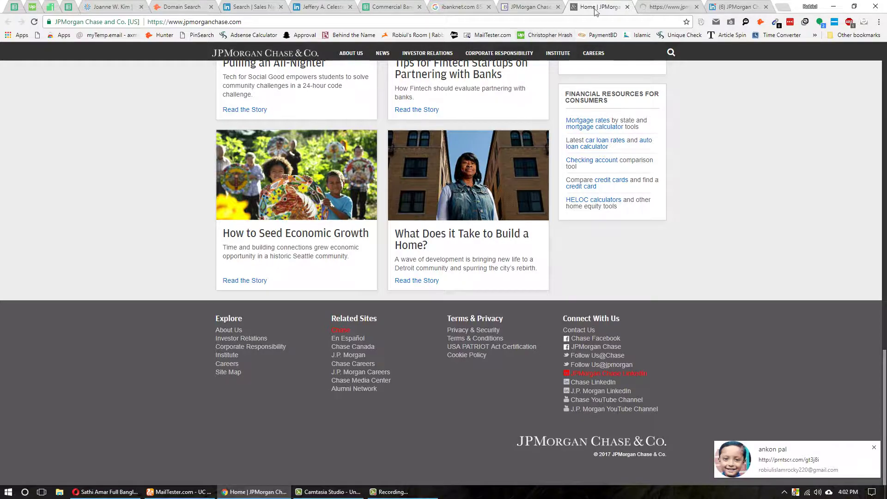
{"action": "left_click", "coordinate": [549, 5]}
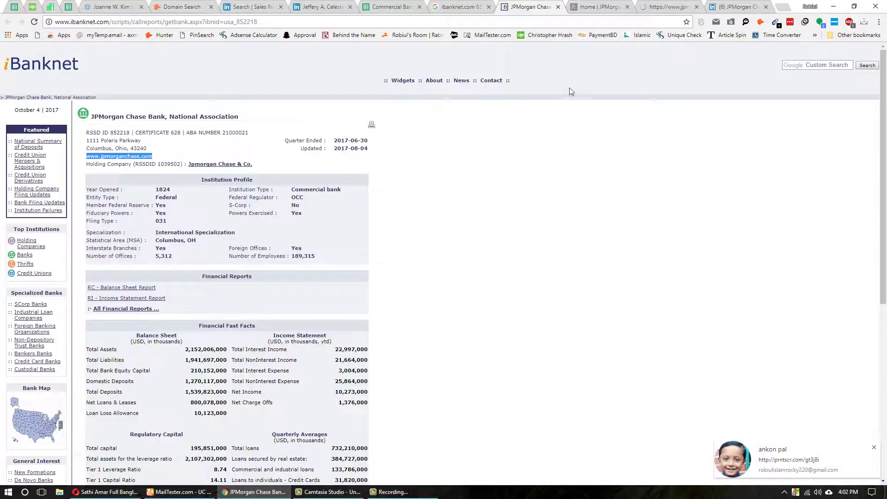
{"action": "left_click", "coordinate": [317, 4]}
{"action": "scroll", "coordinate": [358, 183], "scroll_direction": "up", "scroll_amount": 9}
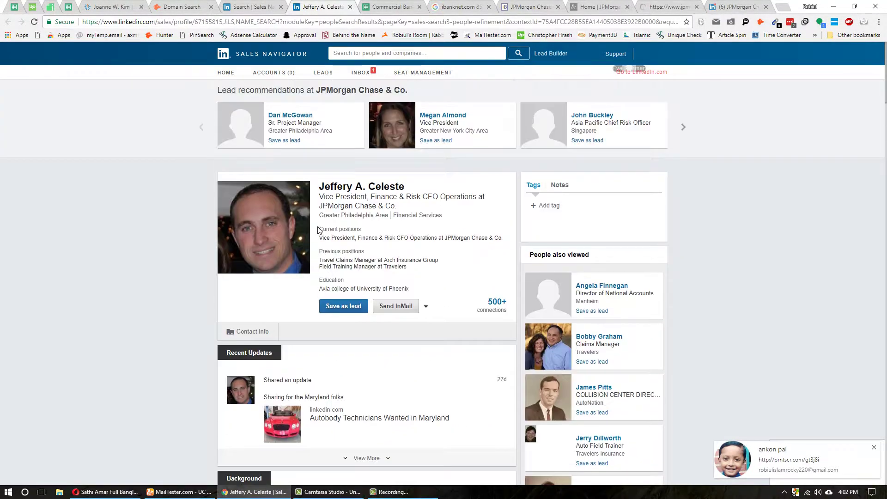
{"action": "triple_click", "coordinate": [358, 185]}
{"action": "key", "text": "ctrl+c"}
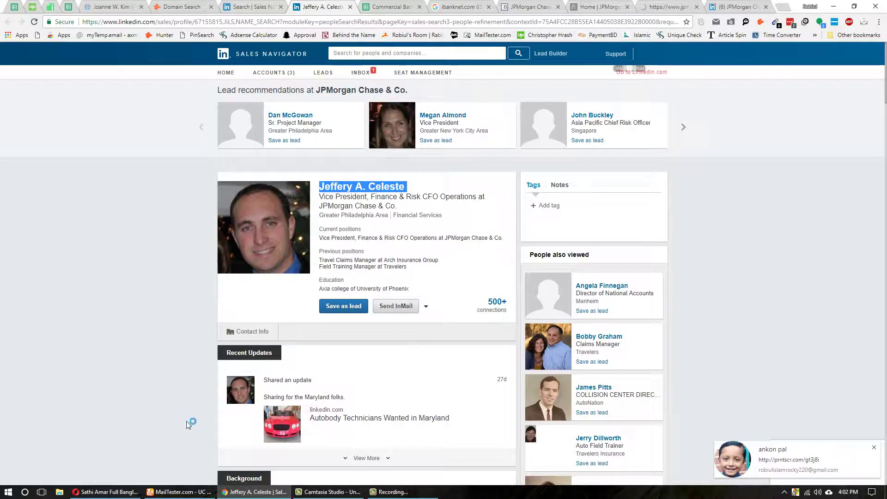
{"action": "left_click", "coordinate": [181, 492]}
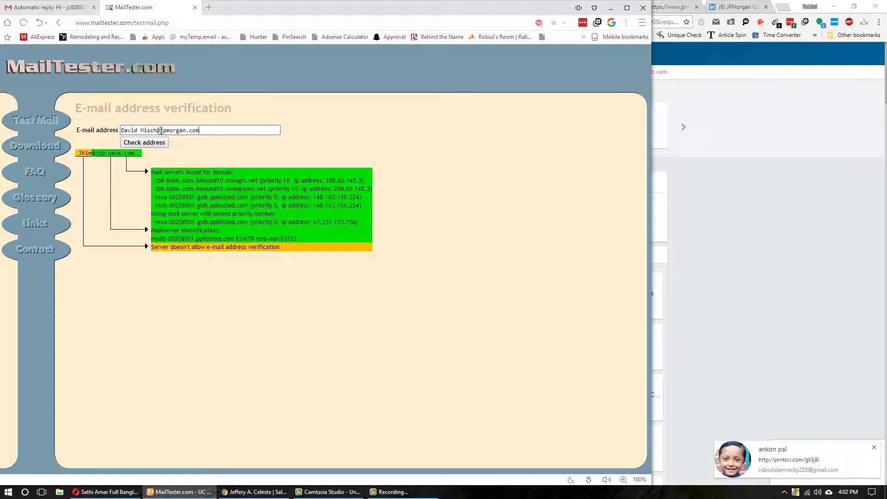
{"action": "left_click_drag", "start_coordinate": [159, 131], "coordinate": [121, 130]}
{"action": "key", "text": "ctrl+v"}
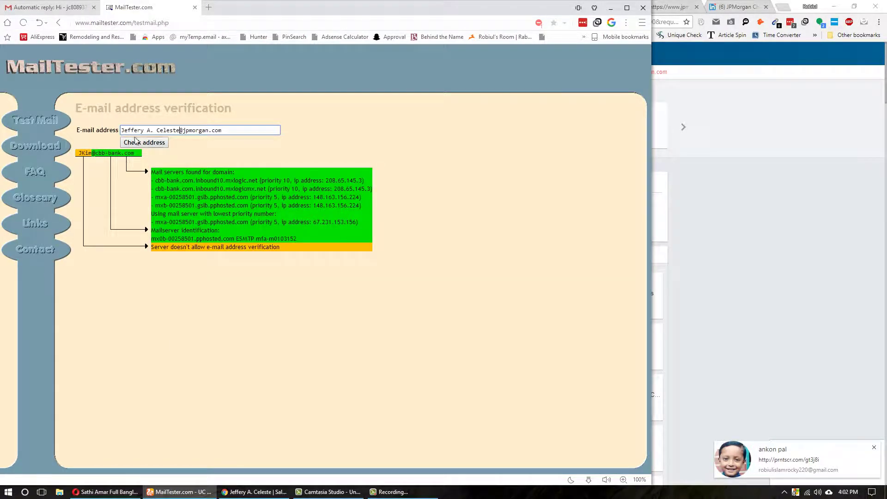
{"action": "key", "text": "Delete"}
{"action": "key", "text": "Delete"}
{"action": "key", "text": "ctrl+z"}
{"action": "key", "text": "BackSpace"}
{"action": "key", "text": "BackSpace"}
{"action": "key", "text": "BackSpace"}
{"action": "key", "text": "ctrl+a"}
{"action": "key", "text": "ctrl+c"}
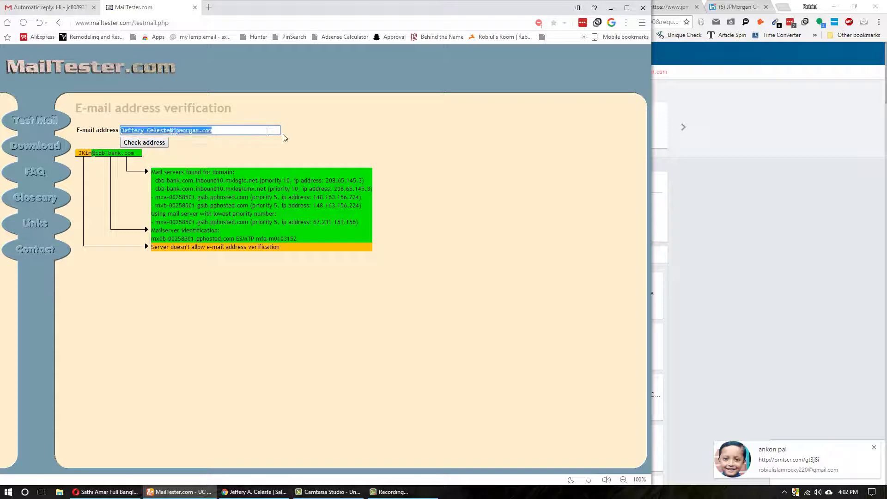
{"action": "key", "text": "ctrl+Tab"}
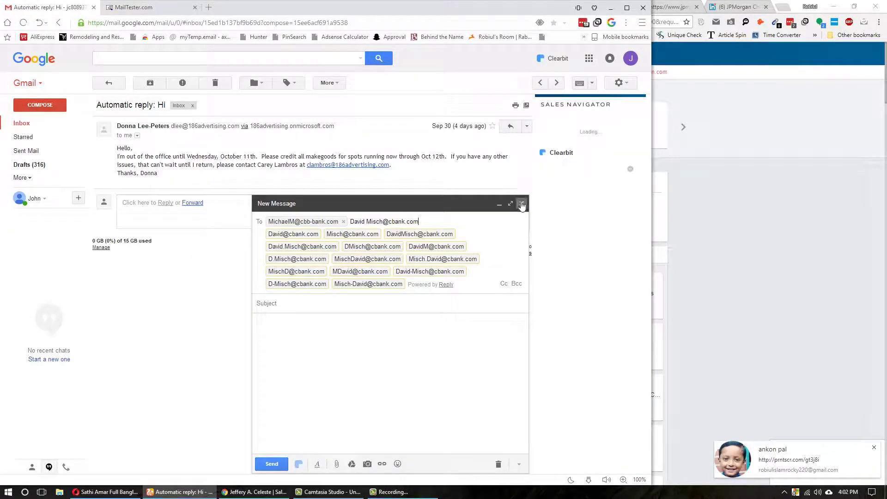
- Start a fresh Gmail message addressed to the guessed jpmorgan.com address to generate name-format variants
{"action": "left_click", "coordinate": [520, 199]}
{"action": "left_click", "coordinate": [40, 105]}
{"action": "key", "text": "ctrl+v"}
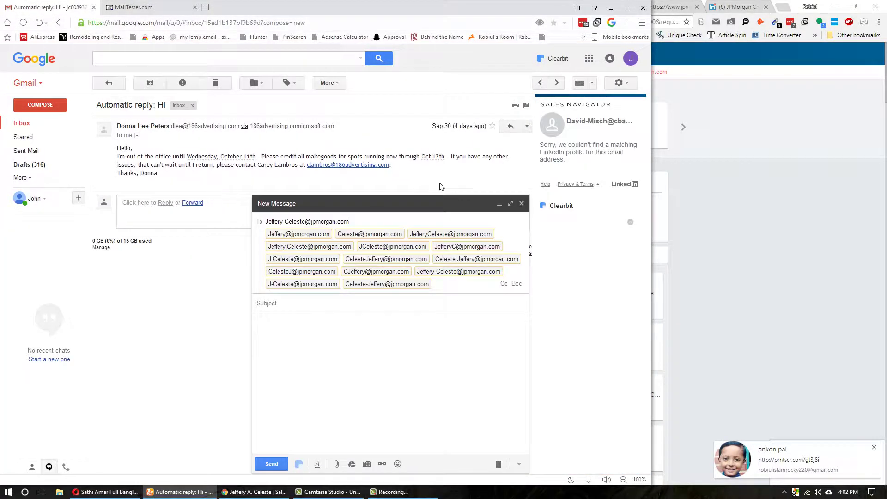
{"action": "mouse_move", "coordinate": [368, 251]}
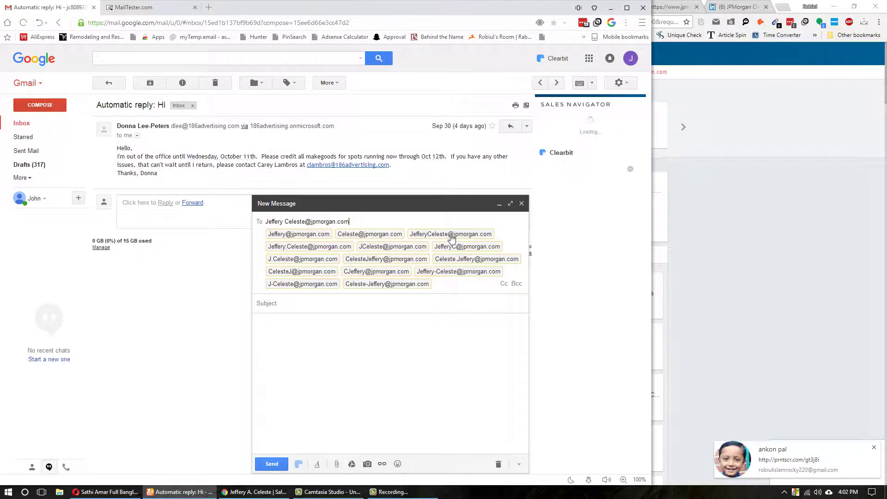
{"action": "mouse_move", "coordinate": [446, 250]}
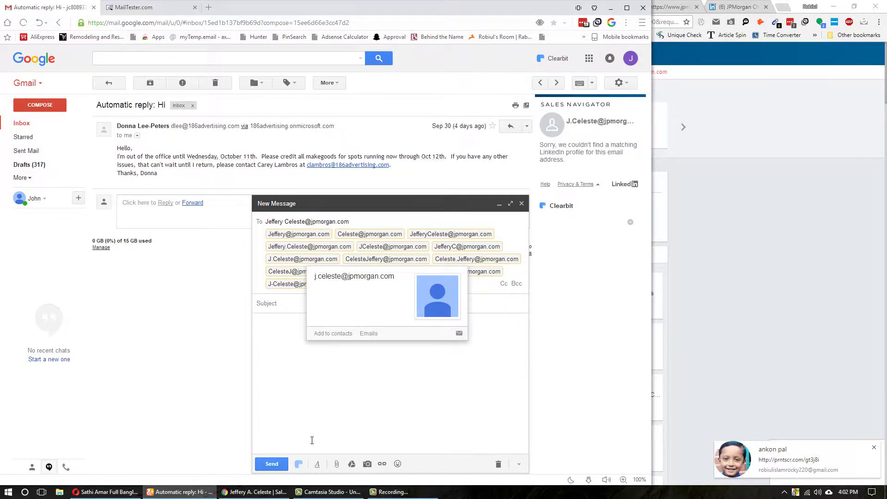
{"action": "left_click", "coordinate": [254, 491]}
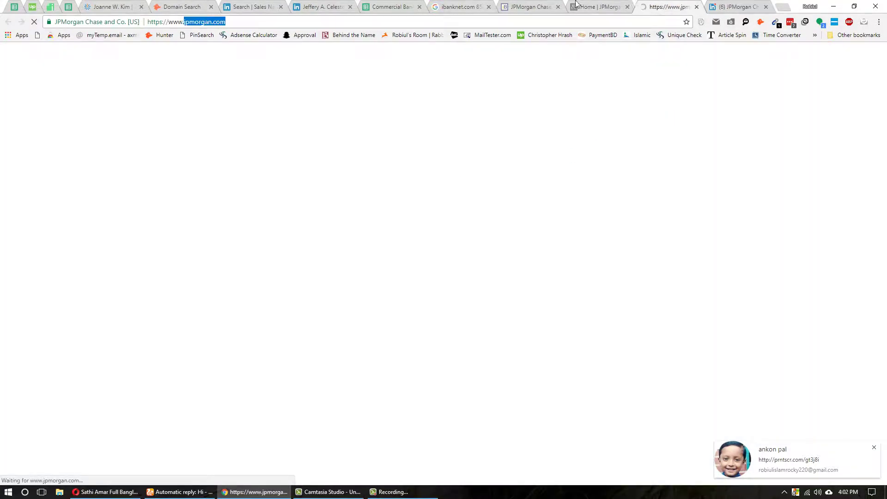
{"action": "left_click", "coordinate": [578, 5]}
{"action": "right_click", "coordinate": [578, 3]}
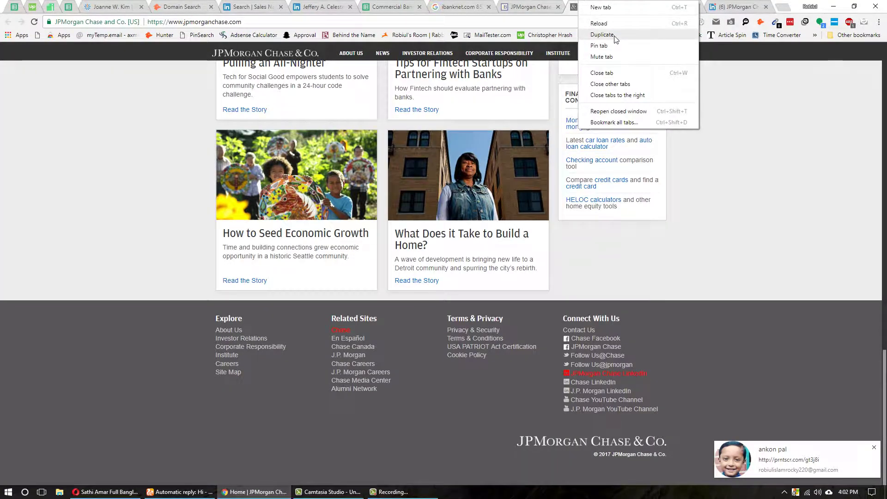
{"action": "left_click", "coordinate": [602, 35]}
{"action": "left_click", "coordinate": [265, 21]}
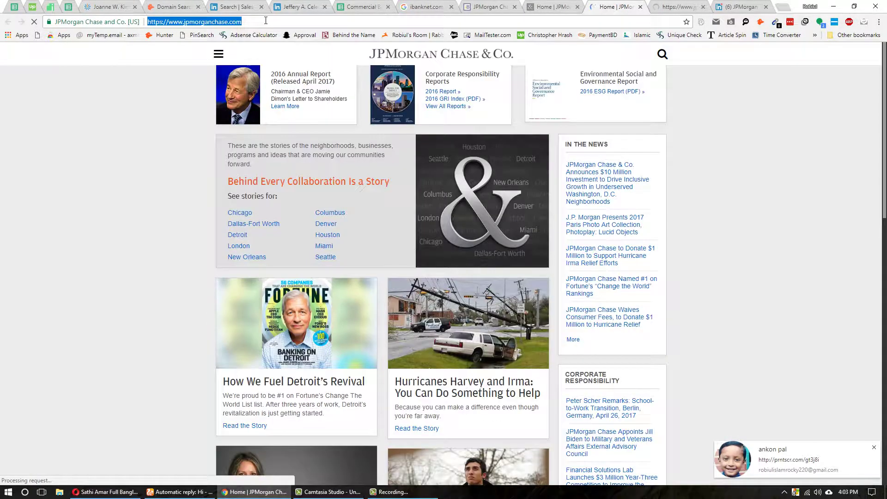
{"action": "left_click", "coordinate": [266, 22]}
{"action": "type", "text": "emai"}
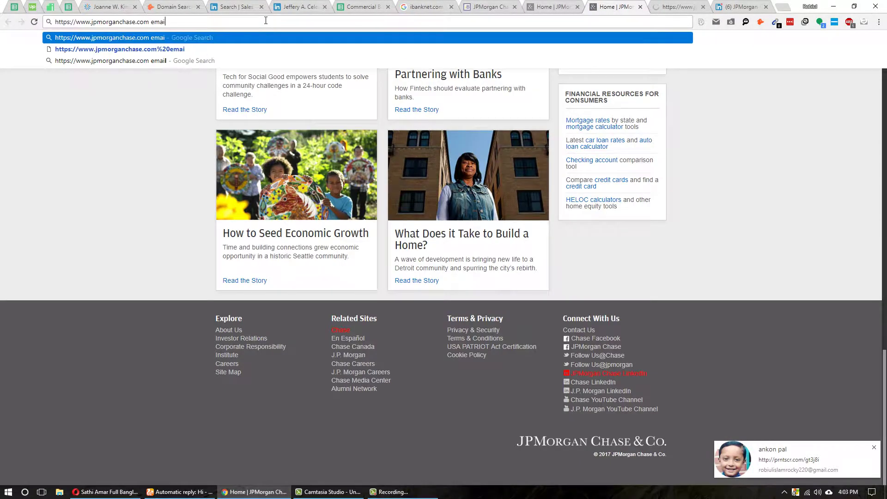
{"action": "type", "text": "l"}
{"action": "key", "text": "Return"}
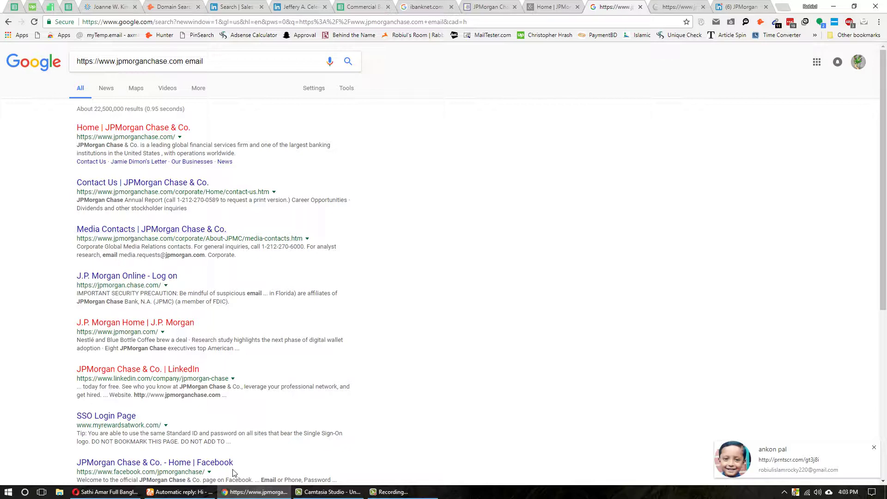
{"action": "left_click", "coordinate": [181, 492]}
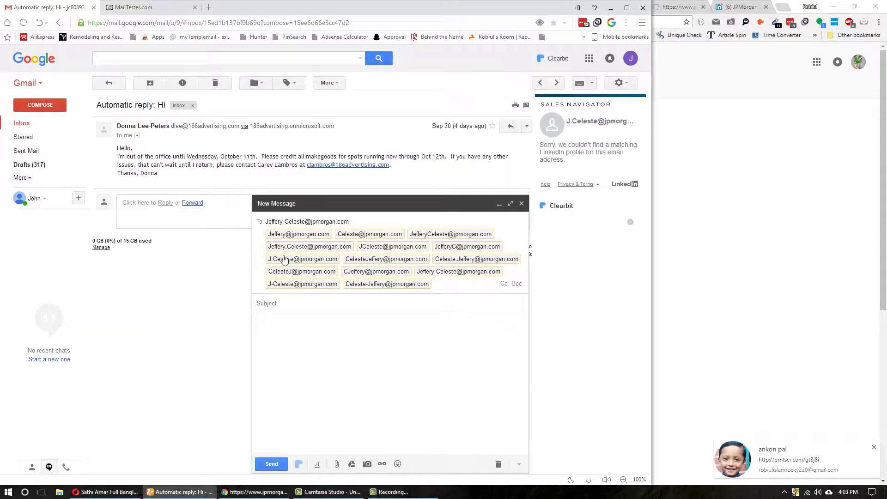
- Set the Gmail recipient to the first.last jpmorgan.com variant, shortened to the lead's nickname
{"action": "left_click", "coordinate": [309, 247]}
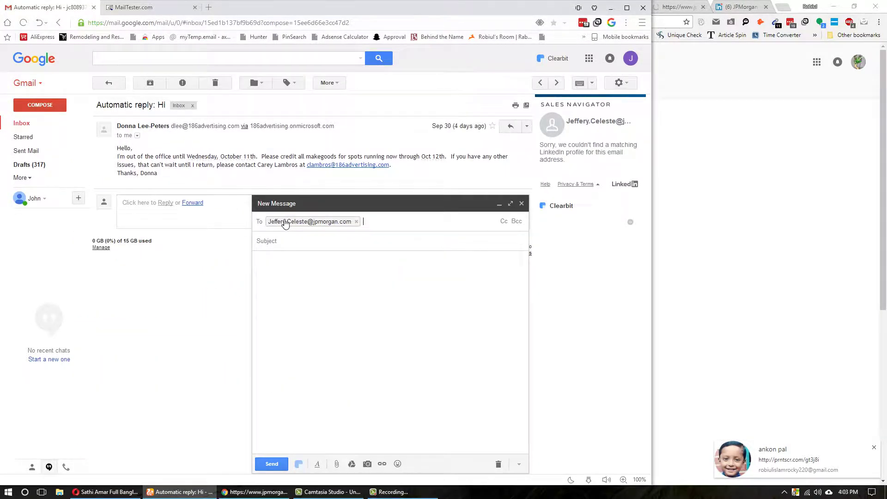
{"action": "left_click", "coordinate": [286, 221]}
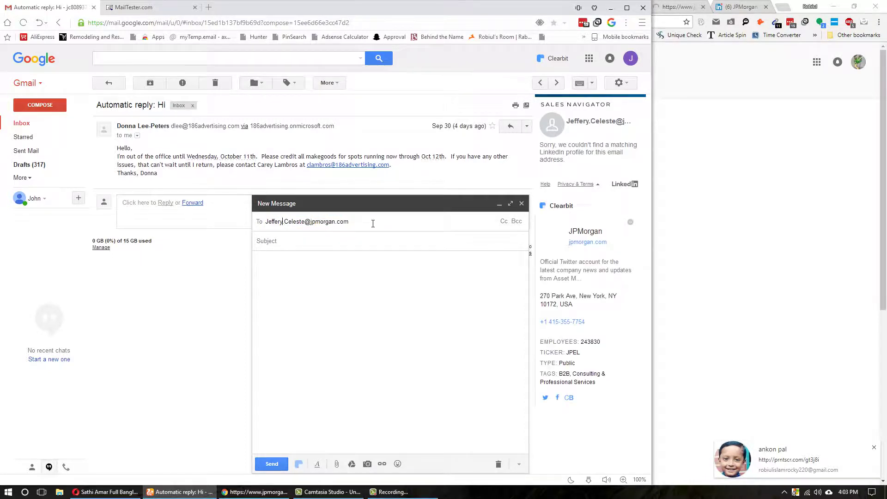
{"action": "key", "text": "BackSpace"}
{"action": "key", "text": "BackSpace"}
{"action": "key", "text": "BackSpace"}
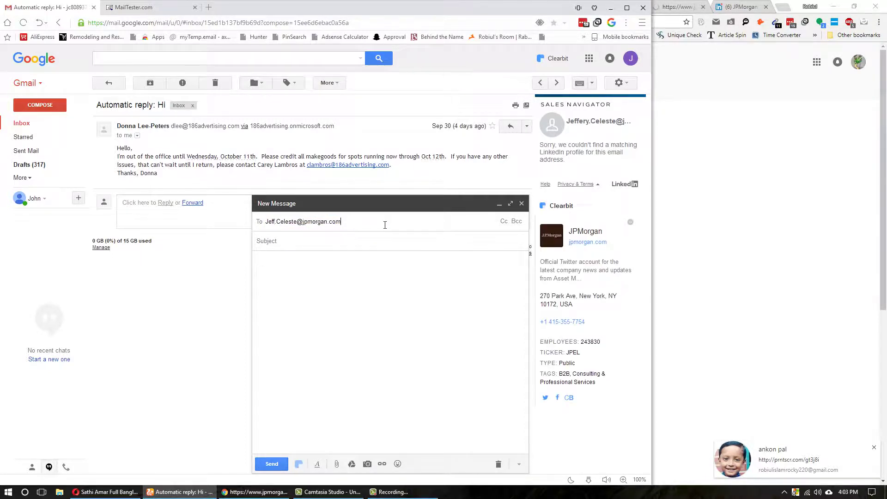
{"action": "key", "text": "Return"}
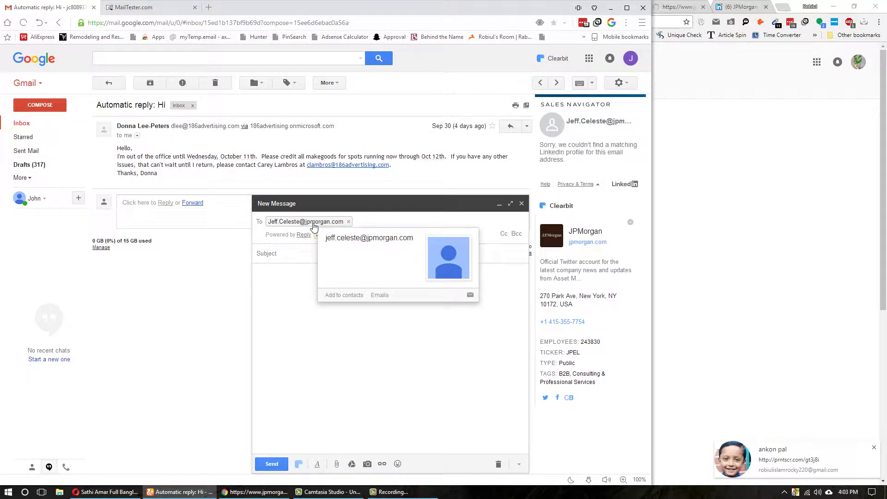
- Copy that nickname.surname address into MailTester and run the verification
{"action": "double_click", "coordinate": [325, 224]}
{"action": "key", "text": "ctrl+c"}
{"action": "key", "text": "ctrl+Tab"}
{"action": "key", "text": "ctrl+v"}
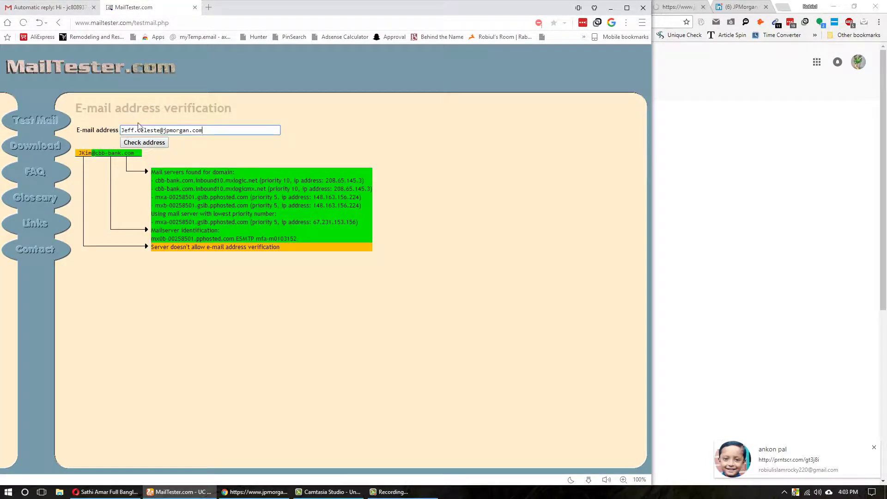
{"action": "key", "text": "Return"}
{"action": "key", "text": "alt+Tab"}
{"action": "key", "text": "ctrl+Tab"}
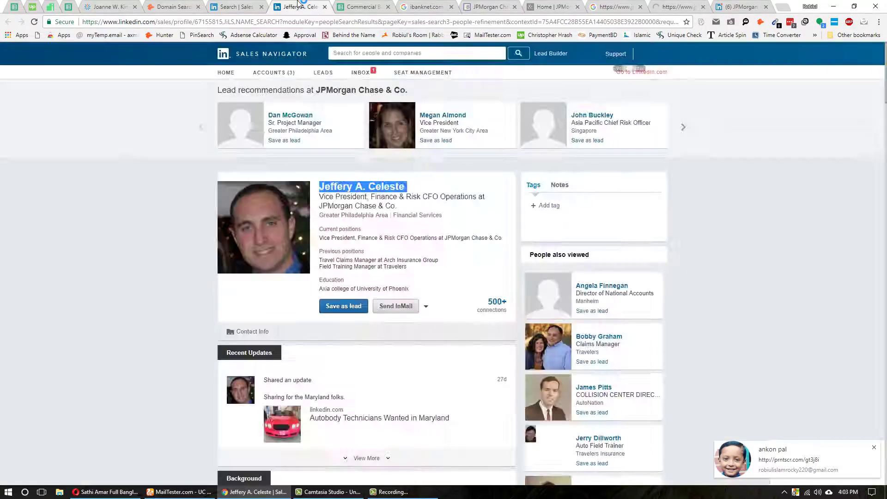
- Return to the Sales Navigator JPMorgan lead search and limit it to United States
{"action": "left_click", "coordinate": [296, 6]}
{"action": "left_click", "coordinate": [233, 6]}
{"action": "scroll", "coordinate": [530, 265], "scroll_direction": "down", "scroll_amount": 6}
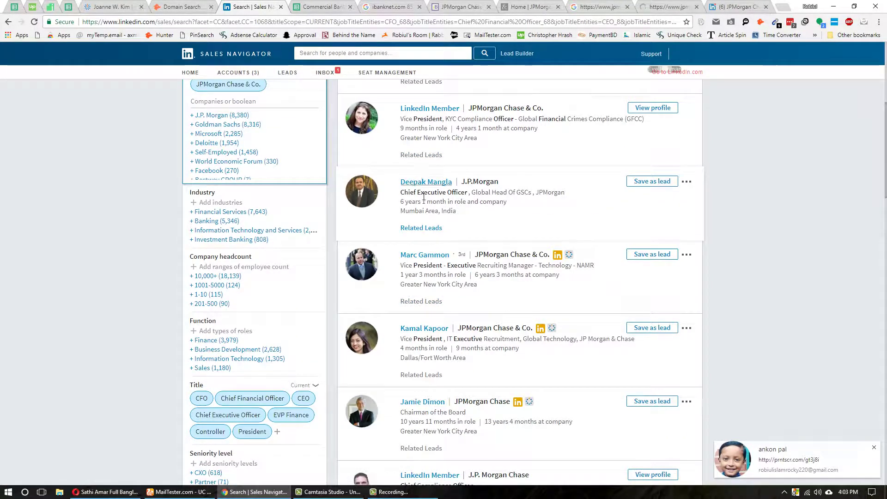
{"action": "scroll", "coordinate": [215, 250], "scroll_direction": "up", "scroll_amount": 5}
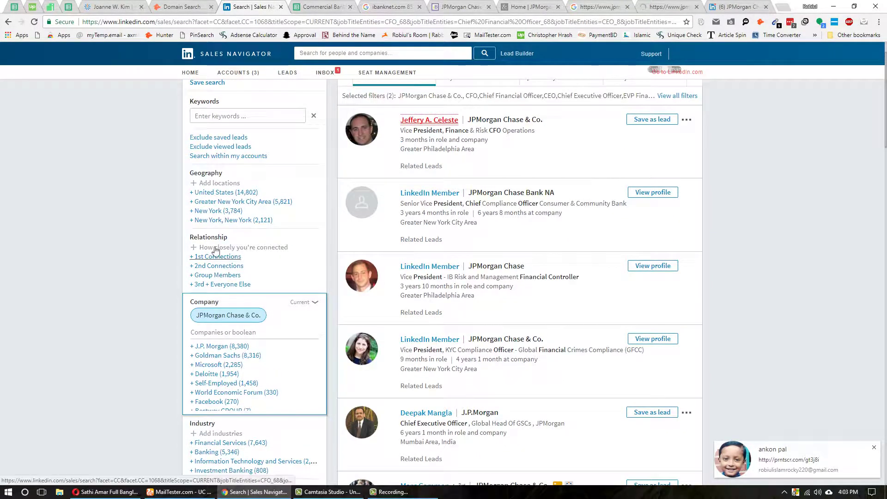
{"action": "left_click", "coordinate": [217, 192]}
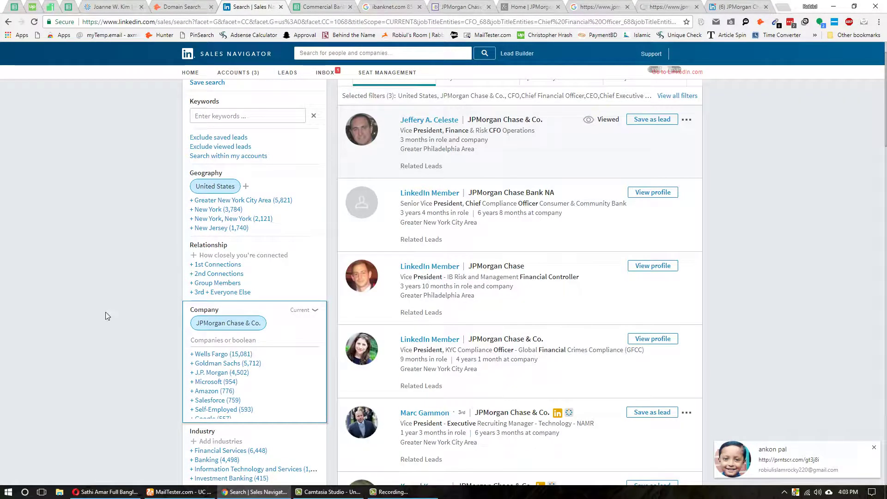
- Open the Vice President, Finance & Risk CFO Operations lead's profile in a new tab
{"action": "scroll", "coordinate": [222, 222], "scroll_direction": "up", "scroll_amount": 1}
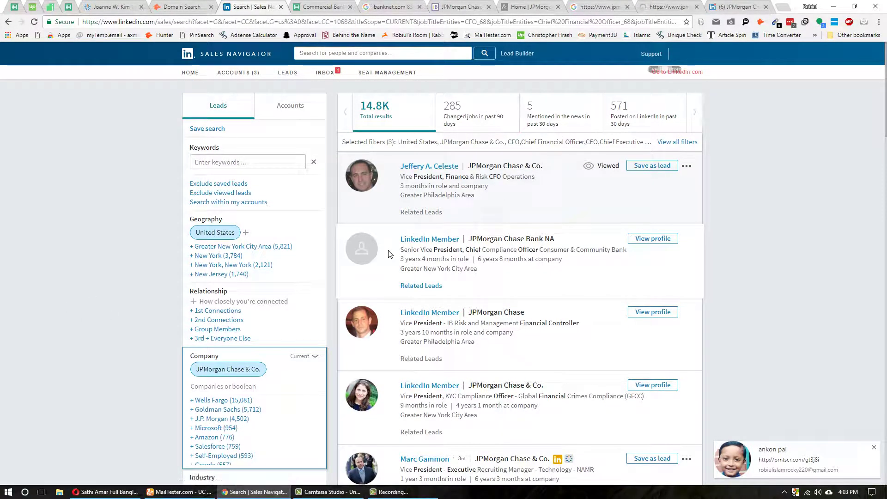
{"action": "scroll", "coordinate": [509, 284], "scroll_direction": "down", "scroll_amount": 2}
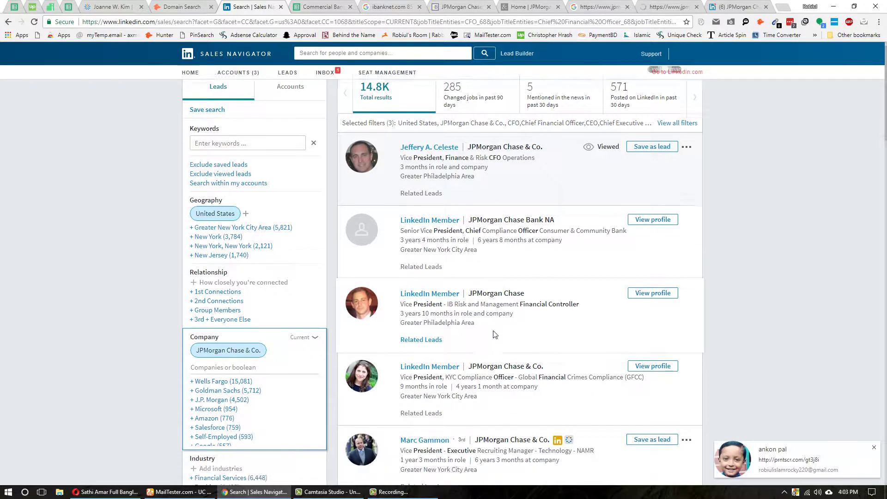
{"action": "scroll", "coordinate": [451, 273], "scroll_direction": "down", "scroll_amount": 5}
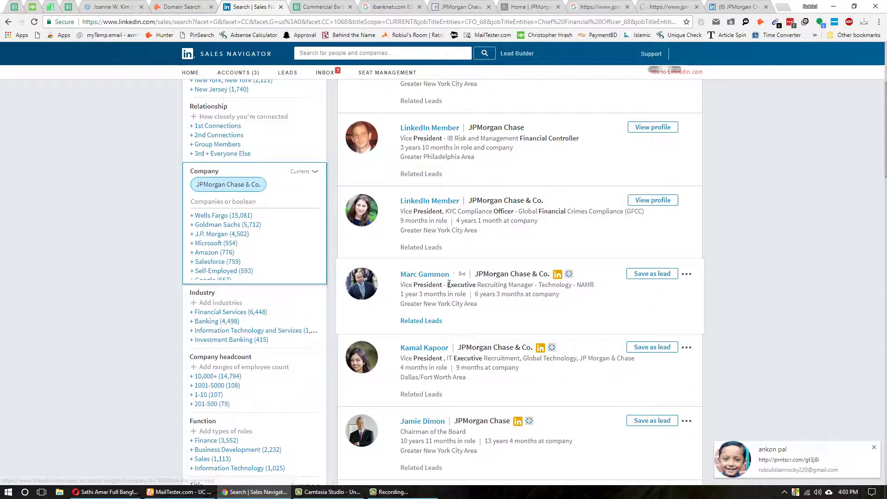
{"action": "scroll", "coordinate": [469, 306], "scroll_direction": "down", "scroll_amount": 3}
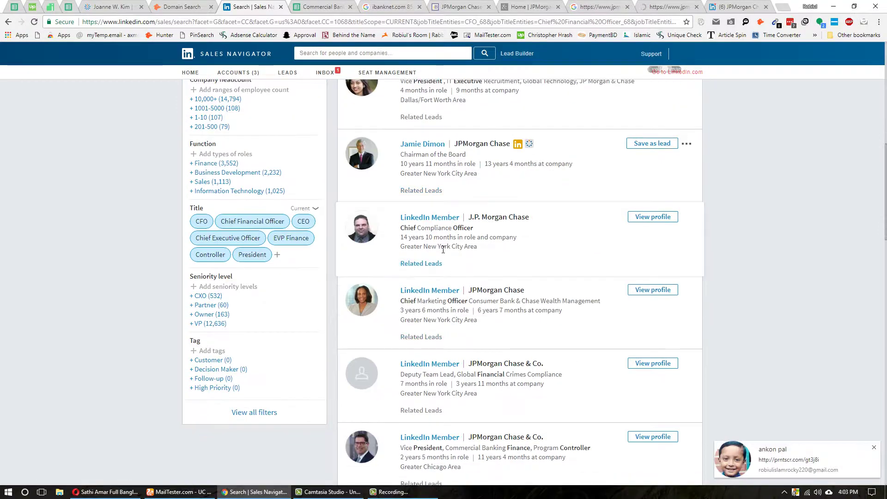
{"action": "scroll", "coordinate": [456, 313], "scroll_direction": "down", "scroll_amount": 4}
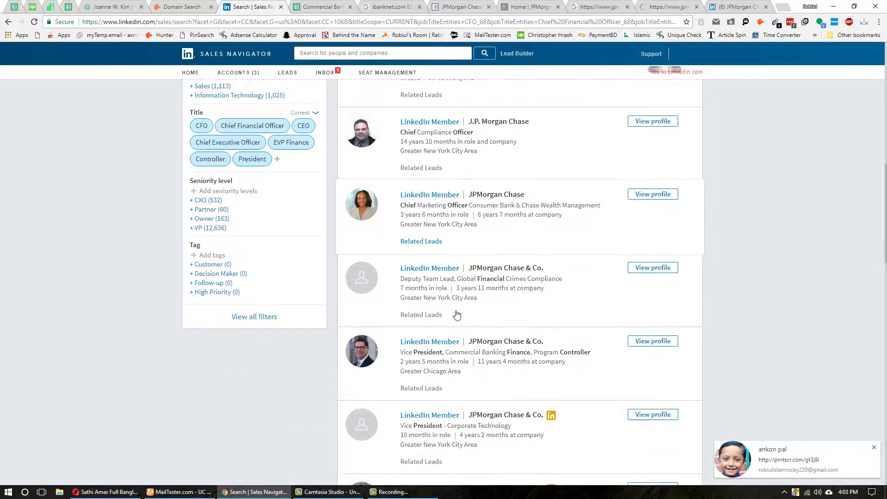
{"action": "scroll", "coordinate": [458, 249], "scroll_direction": "down", "scroll_amount": 8}
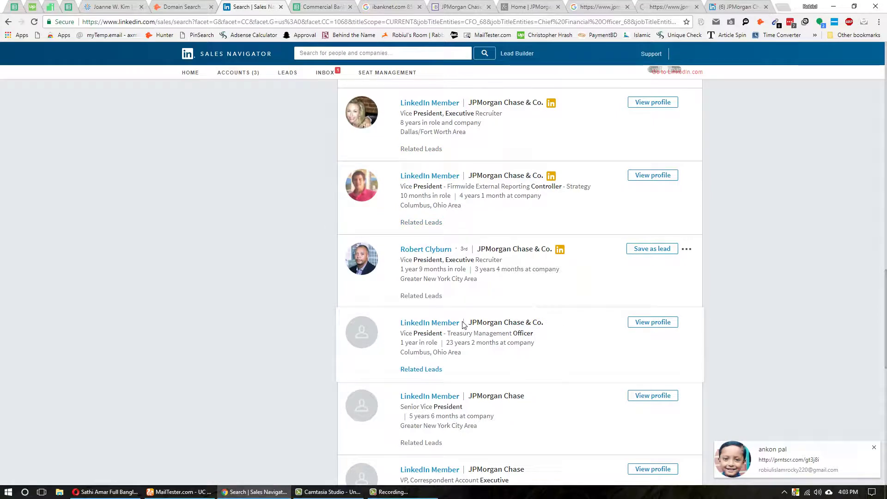
{"action": "scroll", "coordinate": [361, 355], "scroll_direction": "down", "scroll_amount": 5}
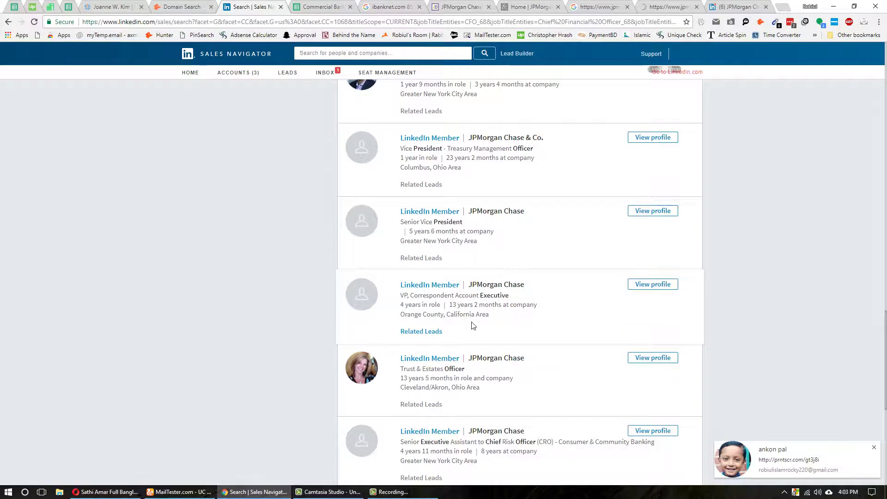
{"action": "scroll", "coordinate": [472, 327], "scroll_direction": "down", "scroll_amount": 3}
{"action": "scroll", "coordinate": [536, 341], "scroll_direction": "down", "scroll_amount": 3}
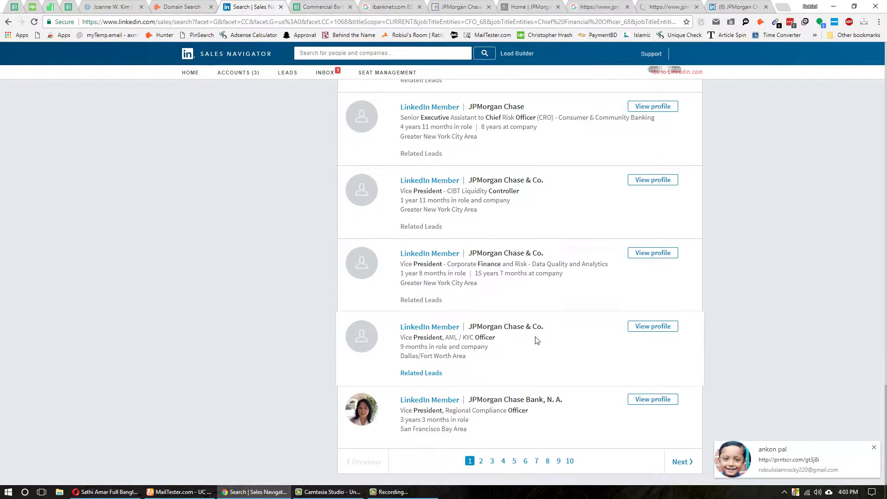
{"action": "scroll", "coordinate": [536, 333], "scroll_direction": "up", "scroll_amount": 12}
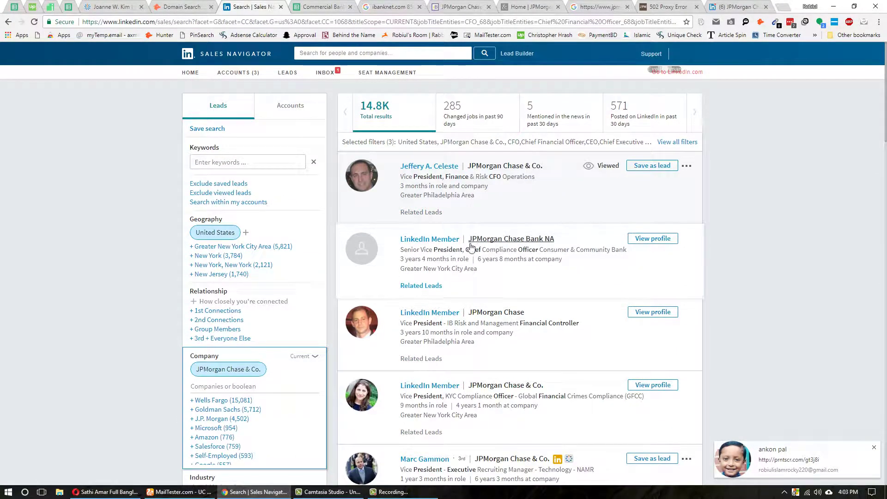
{"action": "middle_click", "coordinate": [449, 170]}
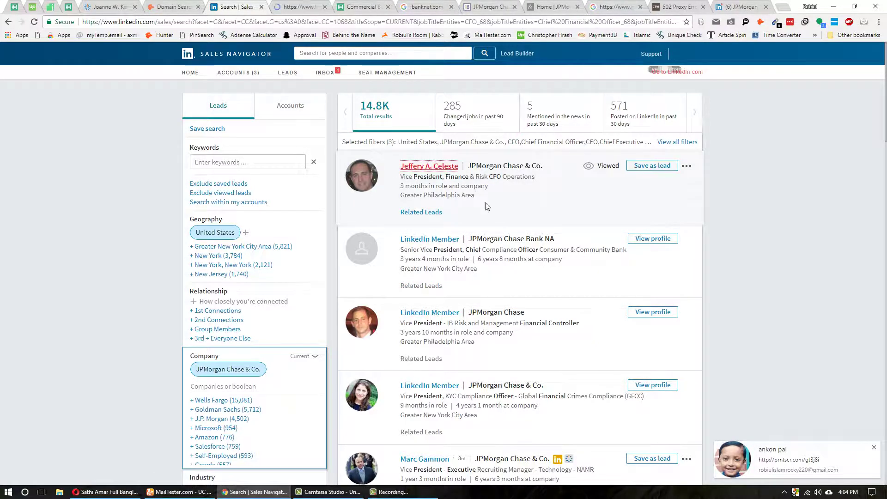
{"action": "scroll", "coordinate": [487, 271], "scroll_direction": "down", "scroll_amount": 4}
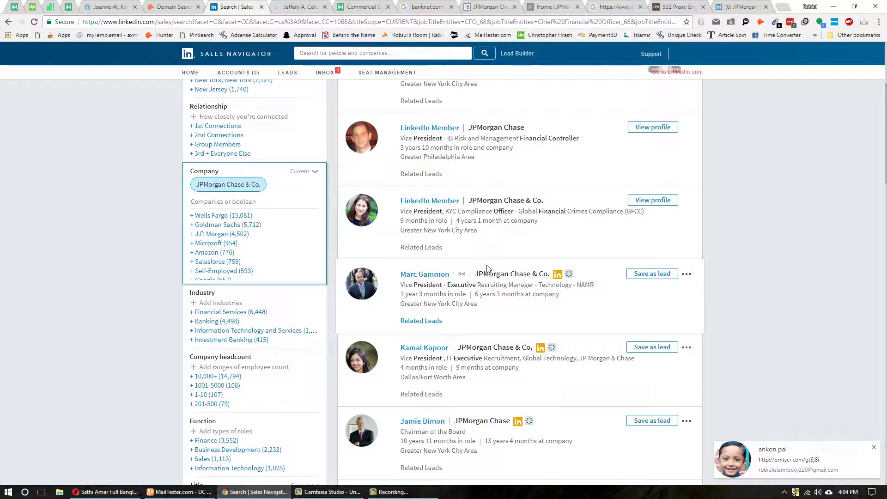
{"action": "scroll", "coordinate": [468, 279], "scroll_direction": "down", "scroll_amount": 4}
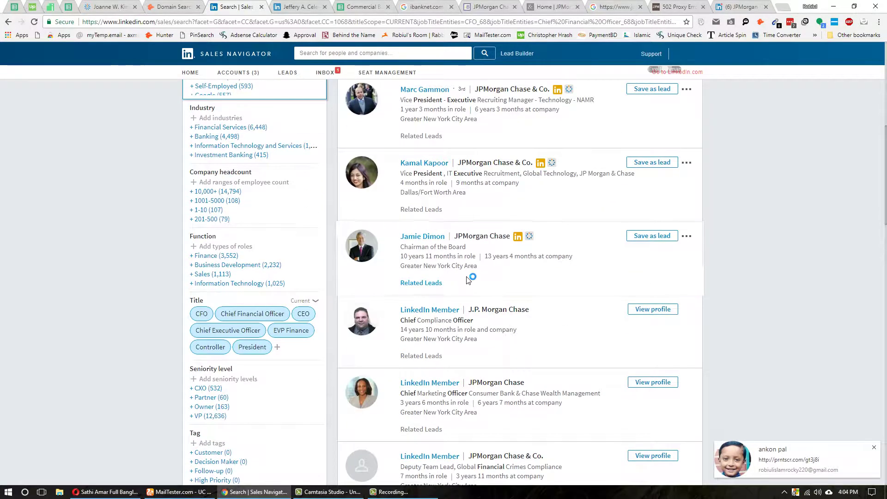
{"action": "scroll", "coordinate": [469, 278], "scroll_direction": "down", "scroll_amount": 4}
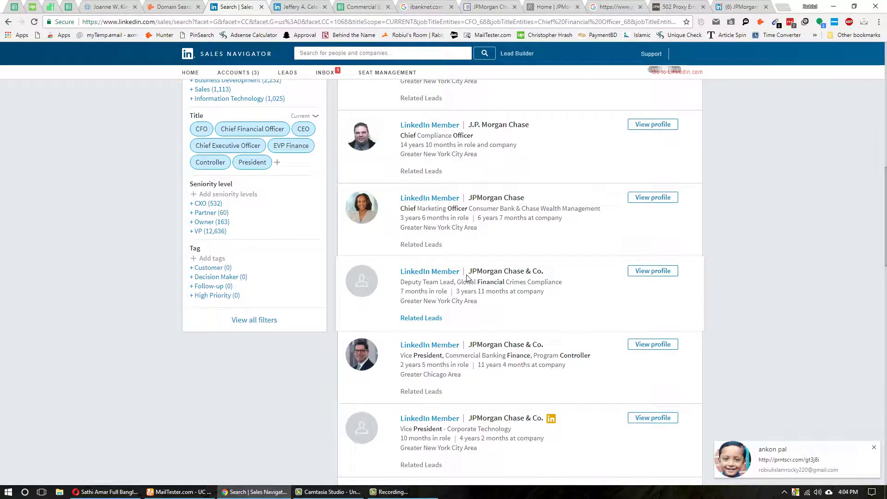
{"action": "scroll", "coordinate": [468, 277], "scroll_direction": "down", "scroll_amount": 20}
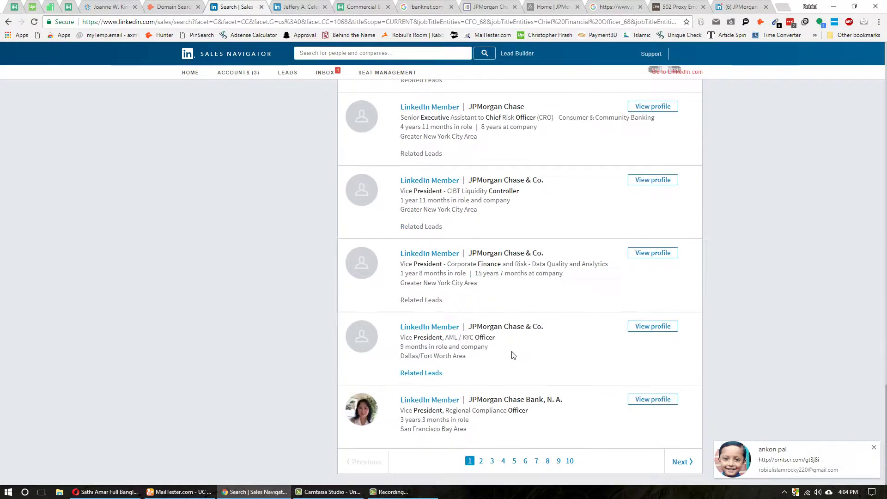
{"action": "scroll", "coordinate": [569, 364], "scroll_direction": "up", "scroll_amount": 10}
{"action": "key", "text": "ctrl+Tab"}
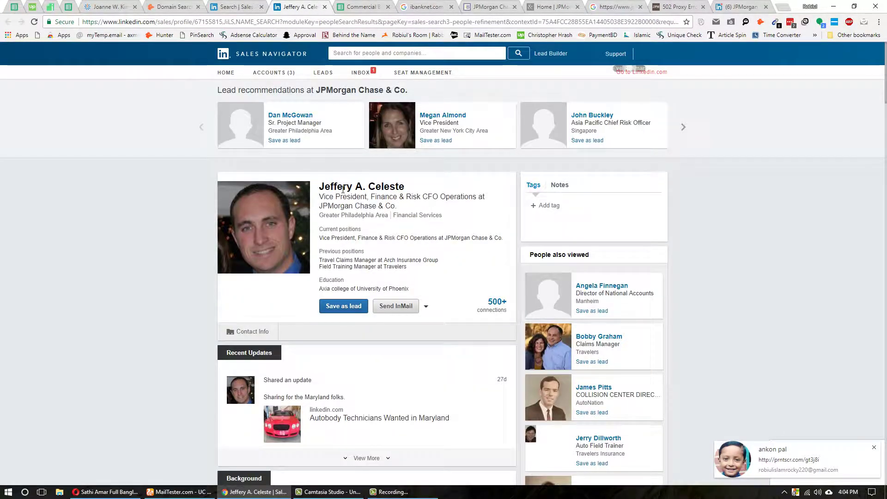
- Search ZoomInfo's Full Name field for the executive's first and last name, without the middle initial
{"action": "triple_click", "coordinate": [343, 188]}
{"action": "key", "text": "ctrl+c"}
{"action": "left_click", "coordinate": [106, 7]}
{"action": "left_click", "coordinate": [300, 91]}
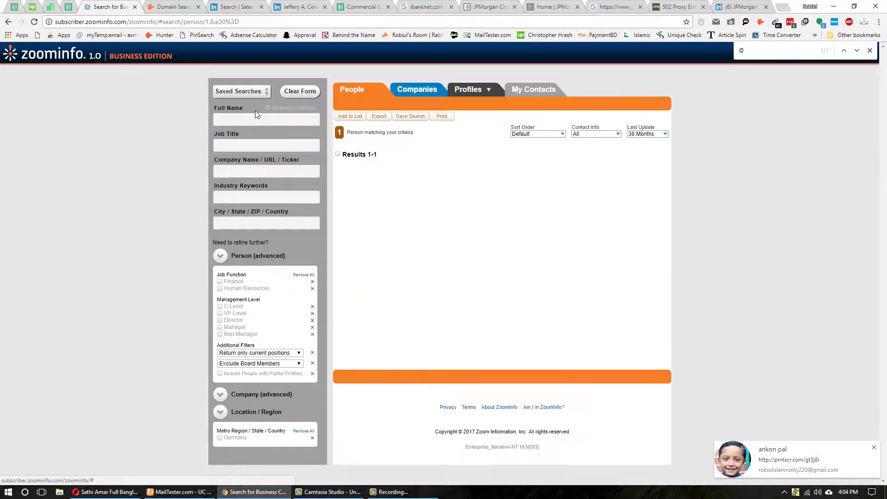
{"action": "left_click", "coordinate": [257, 116]}
{"action": "key", "text": "ctrl+v"}
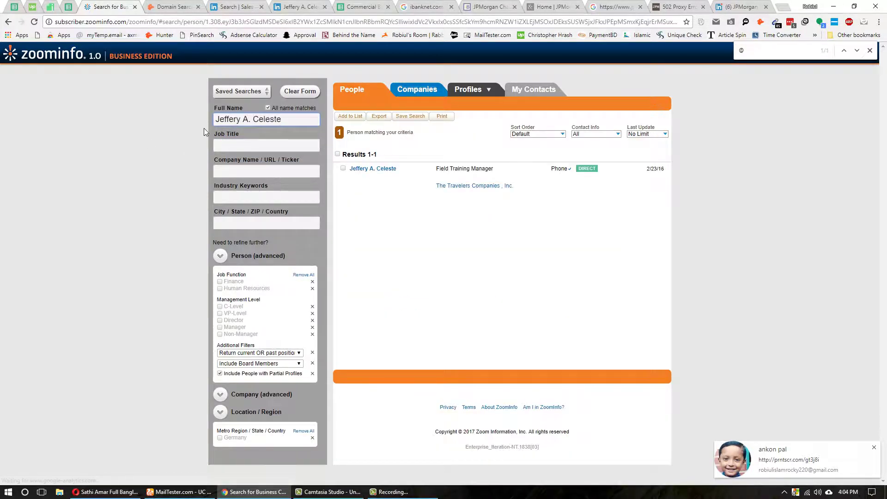
{"action": "key", "text": "ctrl+Left"}
{"action": "key", "text": "BackSpace"}
{"action": "key", "text": "BackSpace"}
{"action": "key", "text": "BackSpace"}
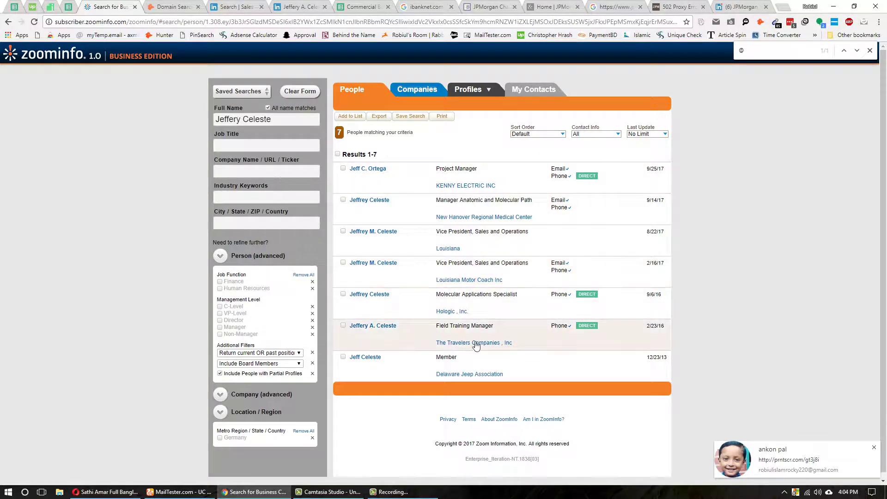
{"action": "left_click", "coordinate": [312, 7]}
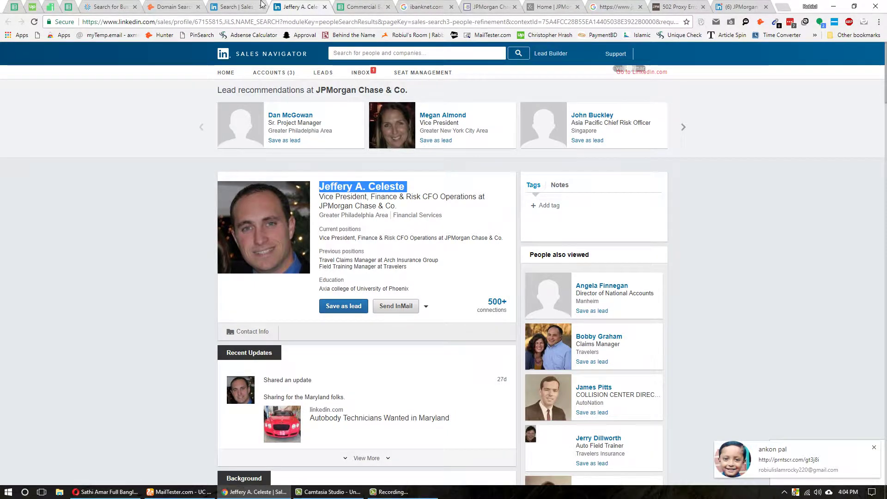
- Open the anonymous LinkedIn Member CEO lead and the Chief Financial Officer lead in new tabs
{"action": "left_click", "coordinate": [236, 6]}
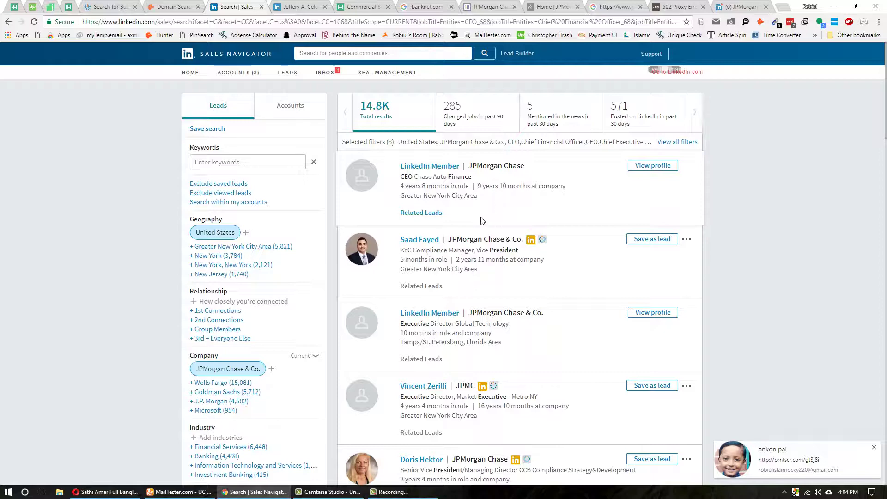
{"action": "left_click", "coordinate": [423, 169]}
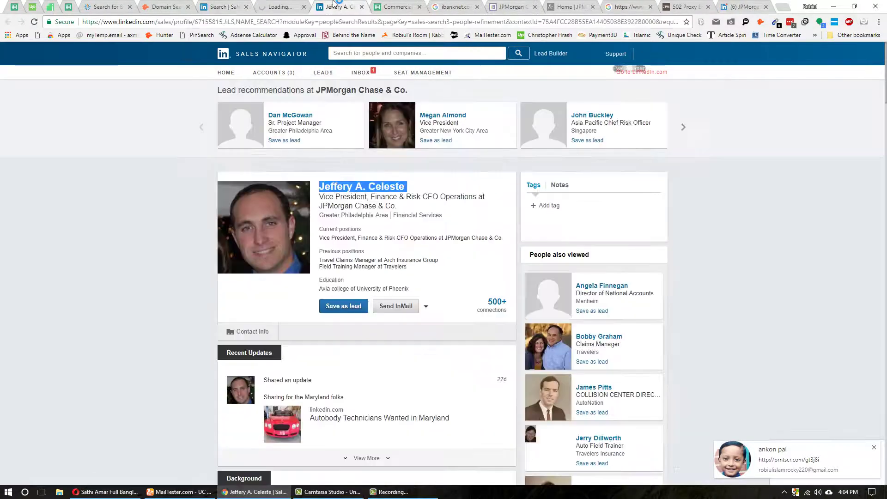
{"action": "key", "text": "ctrl+Tab"}
{"action": "key", "text": "ctrl+shift+Tab"}
{"action": "key", "text": "ctrl+shift+Tab"}
{"action": "scroll", "coordinate": [133, 359], "scroll_direction": "down", "scroll_amount": 4}
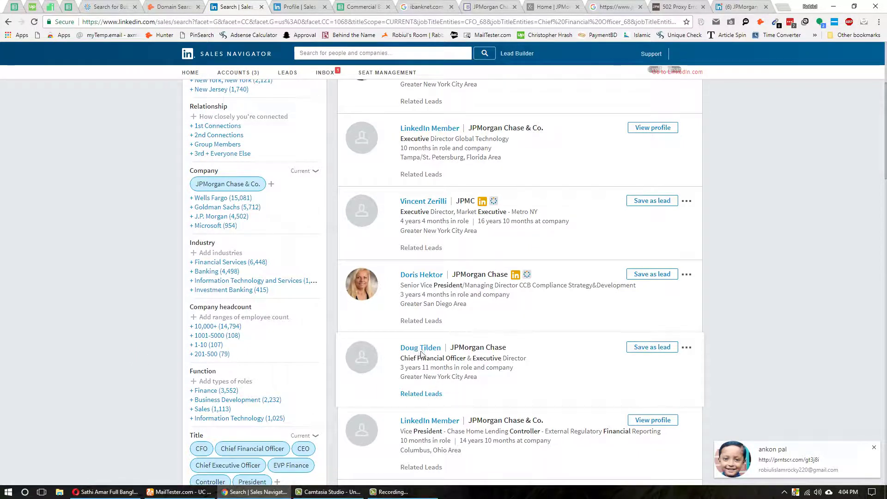
{"action": "left_click", "coordinate": [421, 348], "text": "ctrl"}
{"action": "left_click", "coordinate": [342, 6]}
{"action": "key", "text": "ctrl+shift+Tab"}
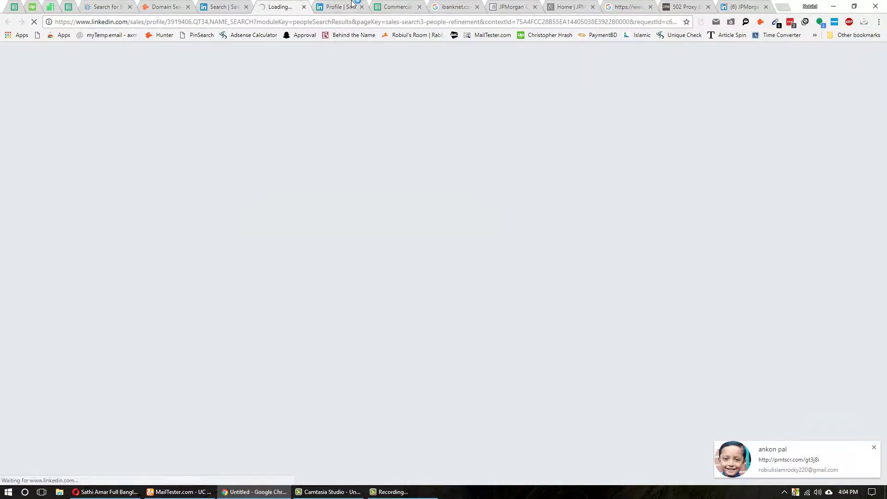
- Check the email finder on the CFO and the Chase Consumer Banking CEO profiles
{"action": "left_click", "coordinate": [353, 6]}
{"action": "left_click", "coordinate": [874, 448]}
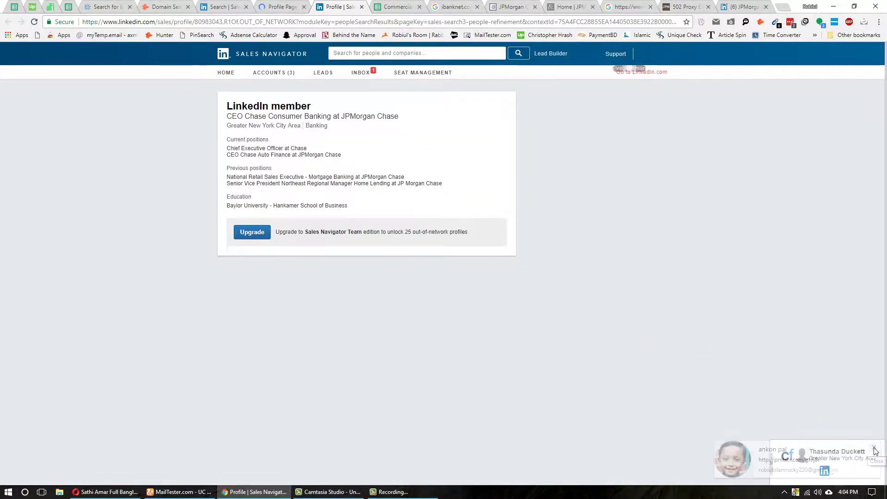
{"action": "left_click", "coordinate": [822, 471]}
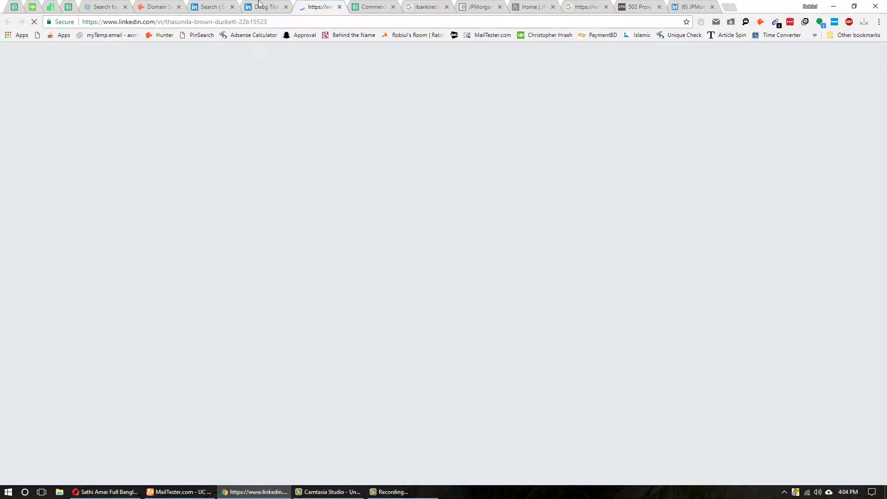
{"action": "left_click", "coordinate": [266, 7]}
{"action": "left_click", "coordinate": [746, 22]}
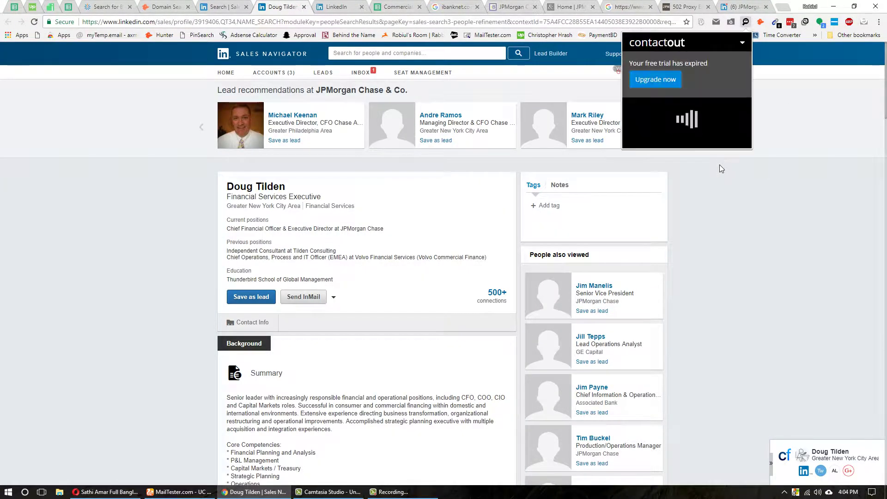
{"action": "key", "text": "ctrl+Tab"}
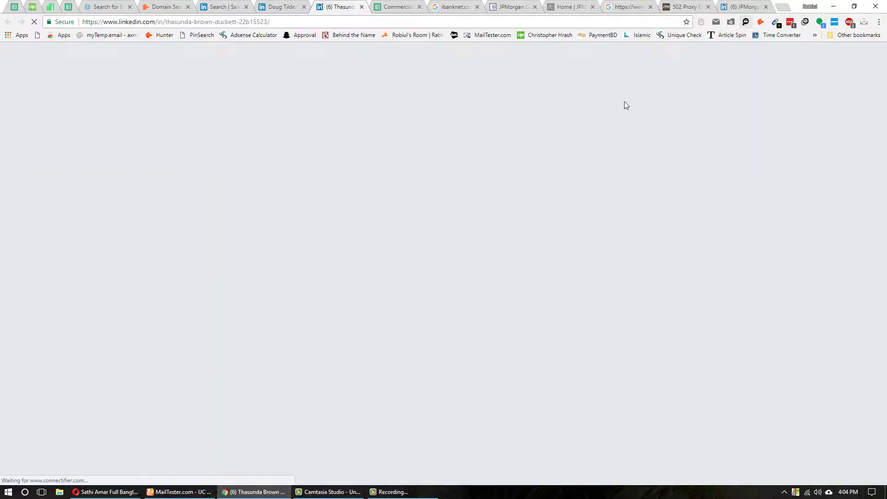
{"action": "left_click", "coordinate": [744, 22]}
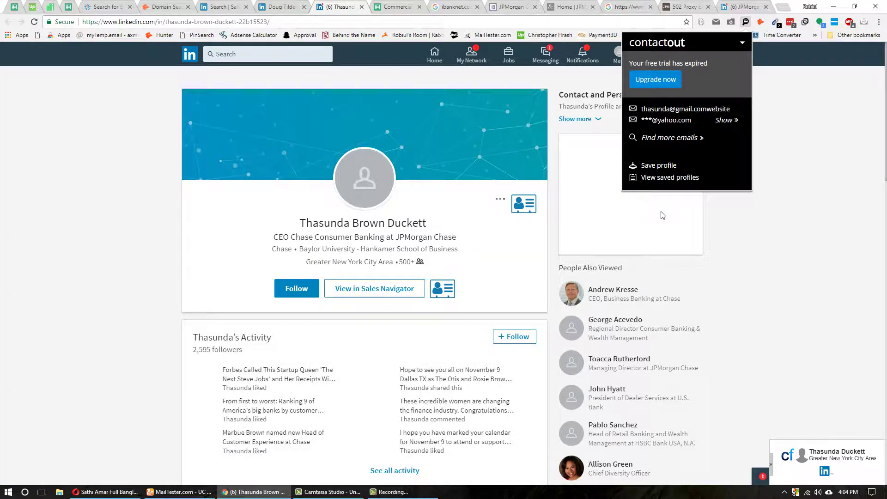
{"action": "left_click", "coordinate": [94, 311]}
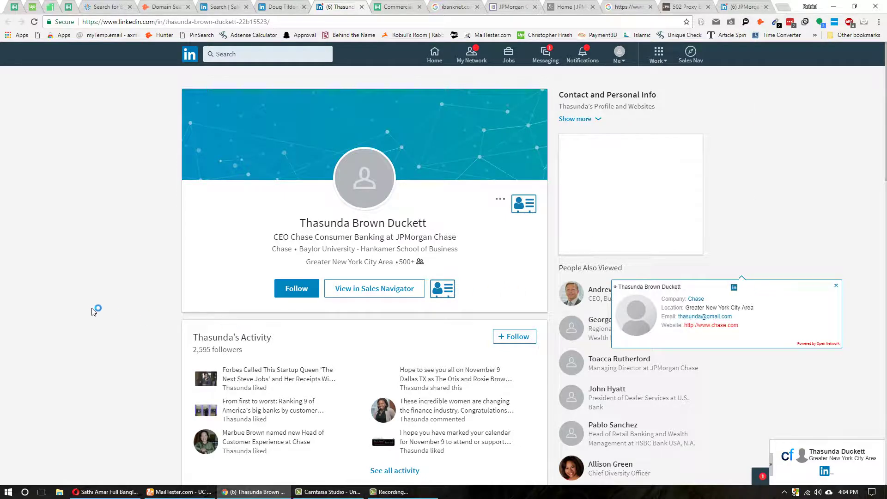
{"action": "left_click", "coordinate": [298, 5]}
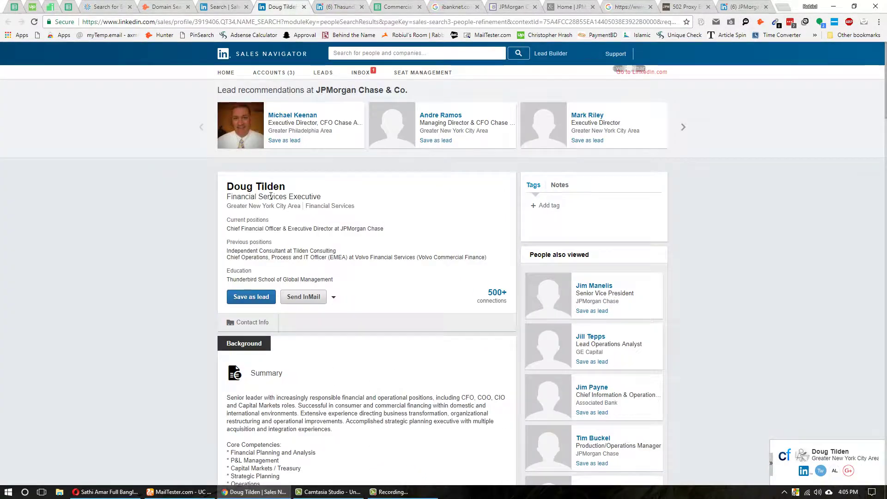
{"action": "triple_click", "coordinate": [266, 183]}
{"action": "key", "text": "ctrl+c"}
{"action": "left_click", "coordinate": [169, 493]}
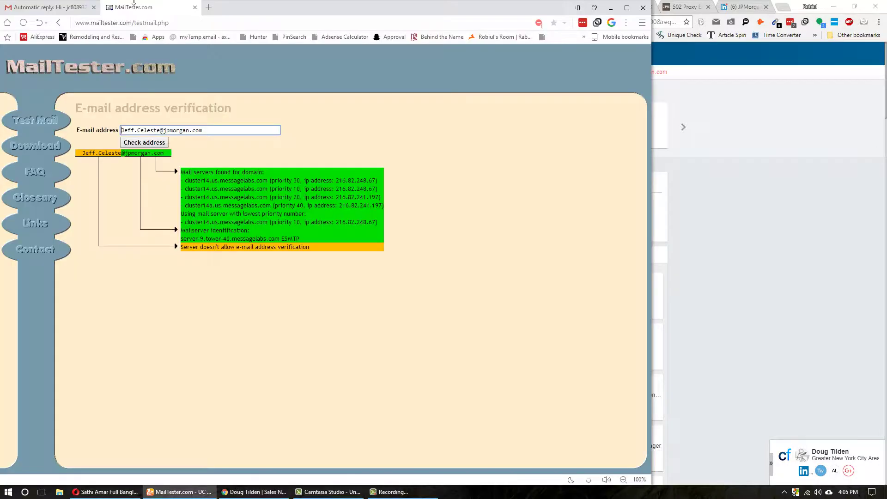
{"action": "double_click", "coordinate": [160, 130]}
{"action": "key", "text": "ctrl+v"}
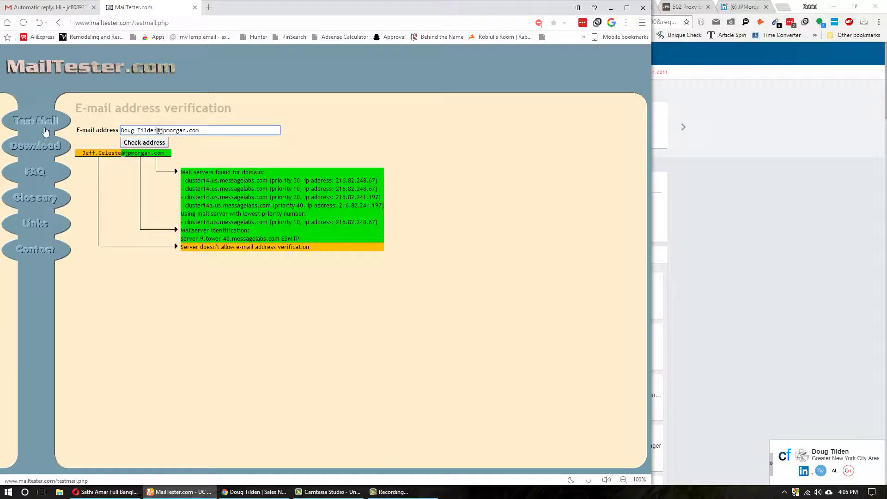
{"action": "key", "text": "ctrl+a"}
{"action": "key", "text": "ctrl+c"}
{"action": "key", "text": "ctrl+shift+Tab"}
{"action": "key", "text": "ctrl+v"}
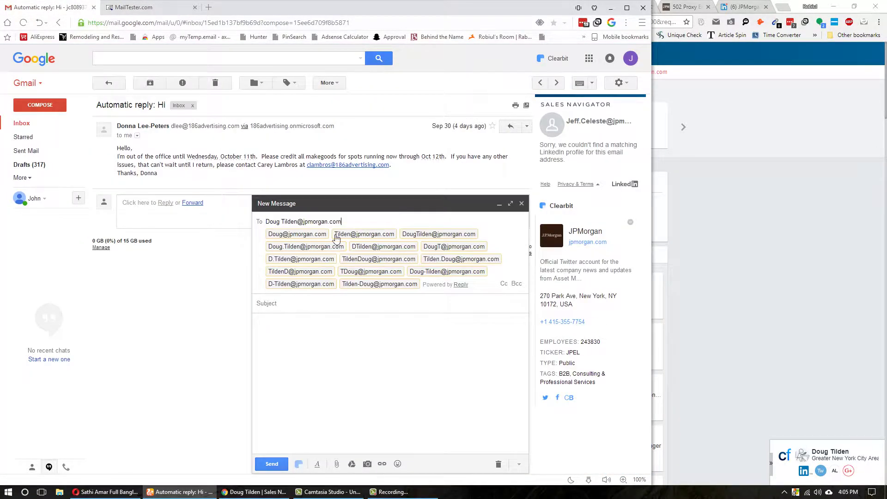
{"action": "mouse_move", "coordinate": [294, 249]}
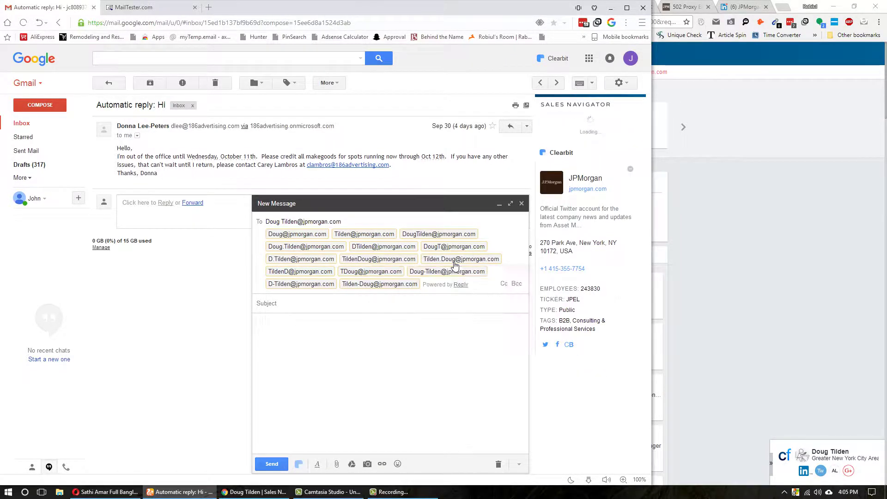
{"action": "left_click", "coordinate": [735, 7]}
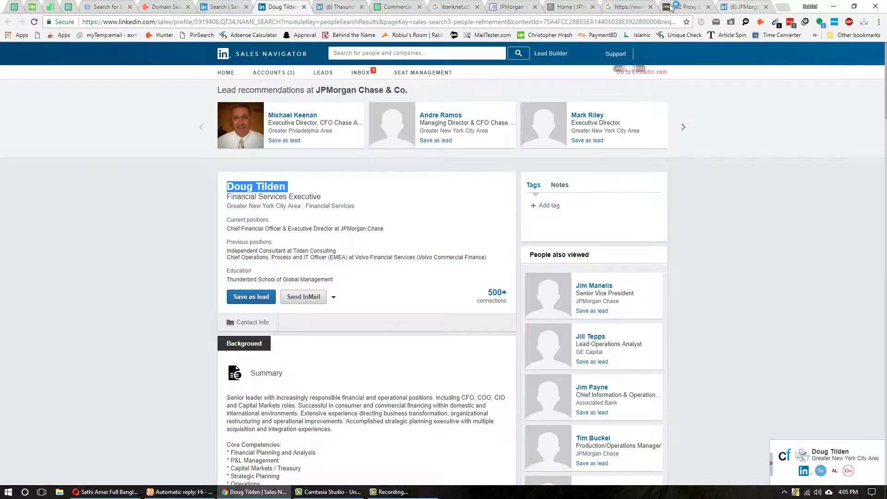
- Search Google for the CFO's guessed jpmorgan.com address and look through two pages of results
{"action": "left_click", "coordinate": [671, 8]}
{"action": "left_click", "coordinate": [604, 19]}
{"action": "key", "text": "ctrl+a"}
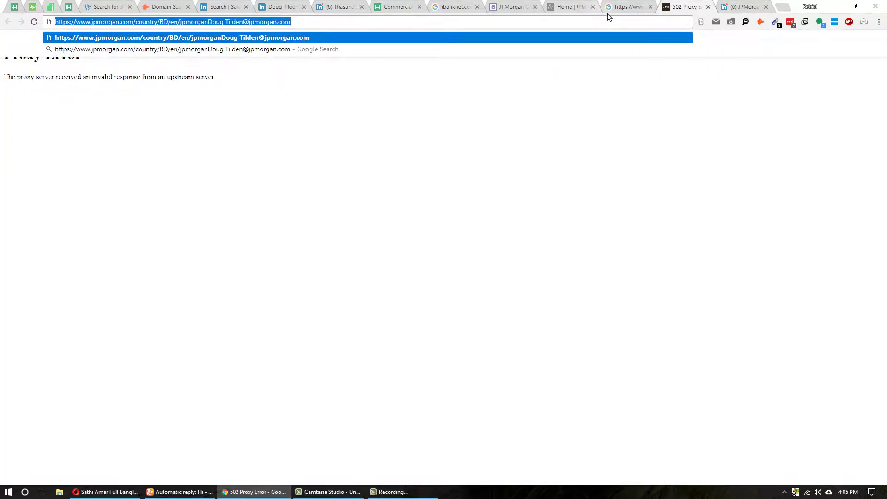
{"action": "key", "text": "ctrl+v"}
{"action": "key", "text": "Return"}
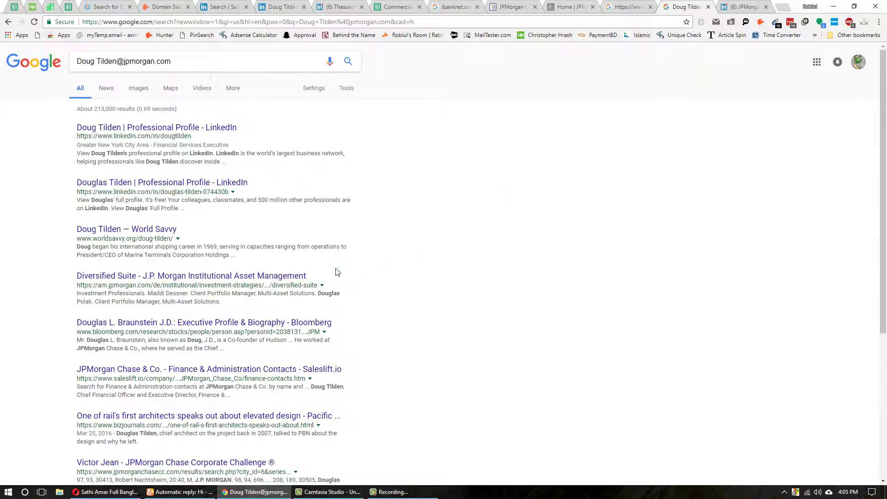
{"action": "scroll", "coordinate": [336, 272], "scroll_direction": "down", "scroll_amount": 5}
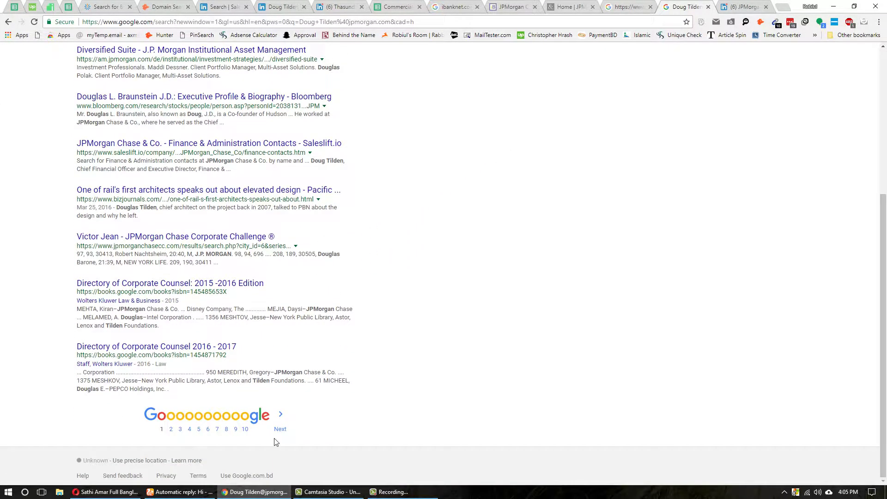
{"action": "left_click", "coordinate": [279, 429]}
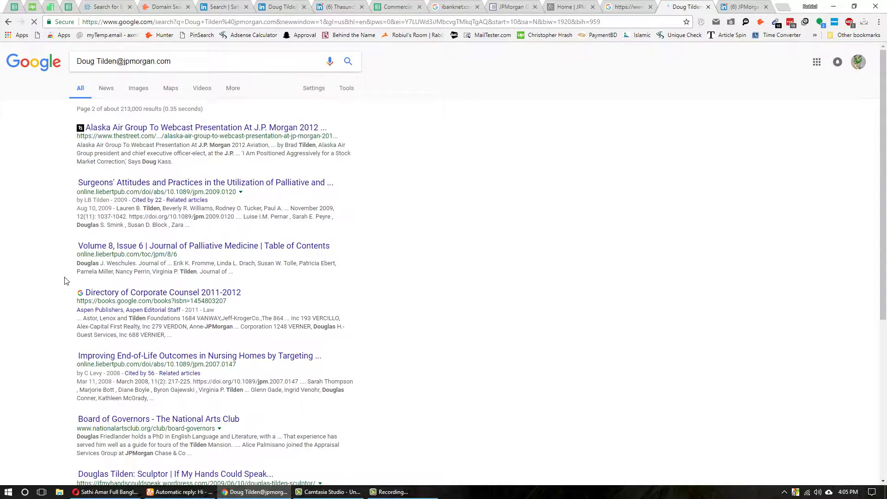
{"action": "scroll", "coordinate": [69, 278], "scroll_direction": "down", "scroll_amount": 7}
{"action": "scroll", "coordinate": [88, 263], "scroll_direction": "up", "scroll_amount": 3}
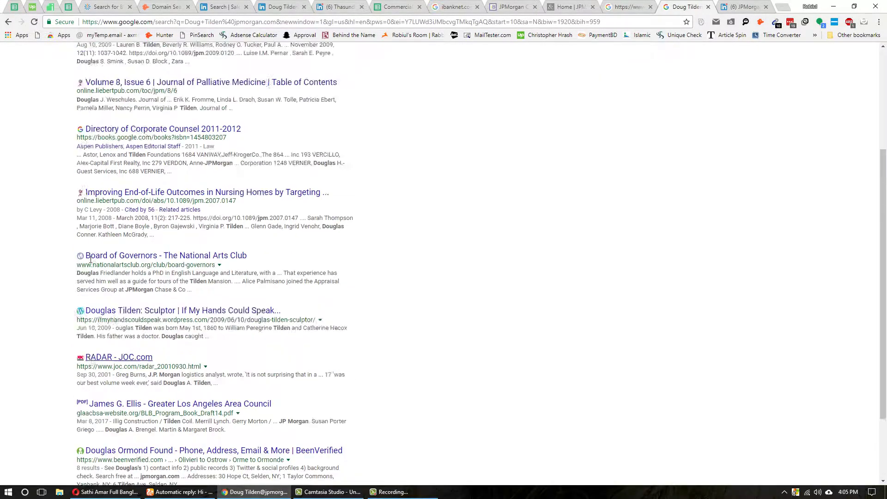
{"action": "scroll", "coordinate": [90, 260], "scroll_direction": "up", "scroll_amount": 4}
{"action": "left_click", "coordinate": [282, 6]}
{"action": "right_click", "coordinate": [256, 194]}
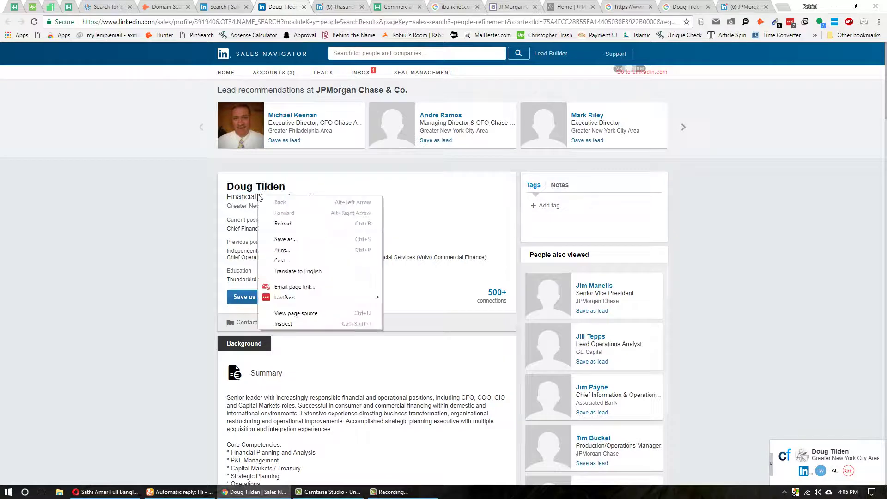
- Run a ZoomInfo people search on the JPMorgan CFO's name
{"action": "key", "text": "Escape"}
{"action": "left_click_drag", "start_coordinate": [227, 187], "coordinate": [287, 187]}
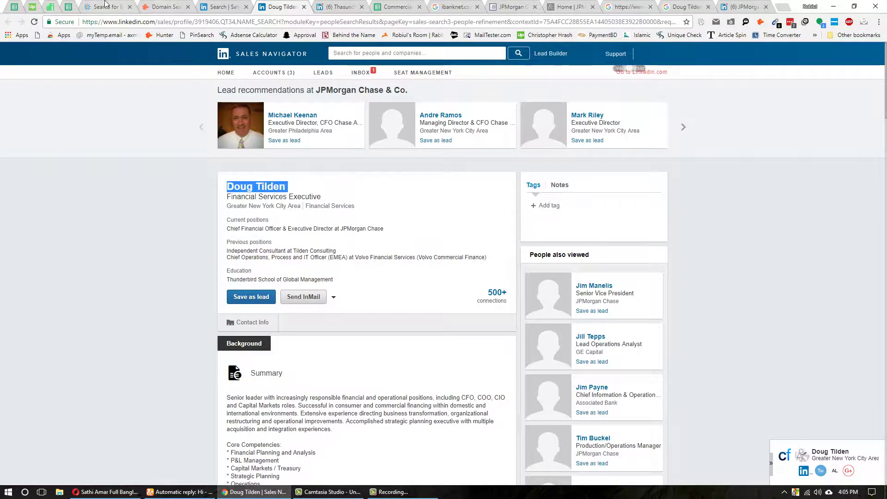
{"action": "key", "text": "ctrl+c"}
{"action": "left_click", "coordinate": [105, 7]}
{"action": "triple_click", "coordinate": [250, 119]}
{"action": "key", "text": "ctrl+v"}
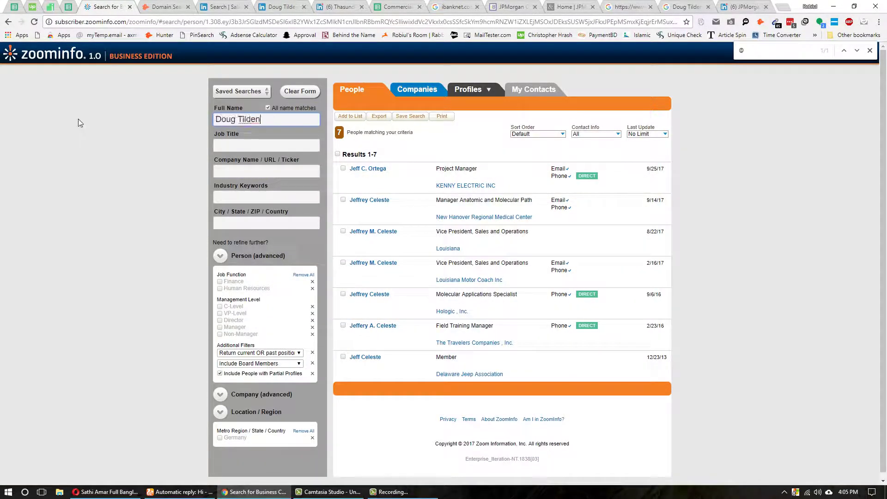
{"action": "key", "text": "Return"}
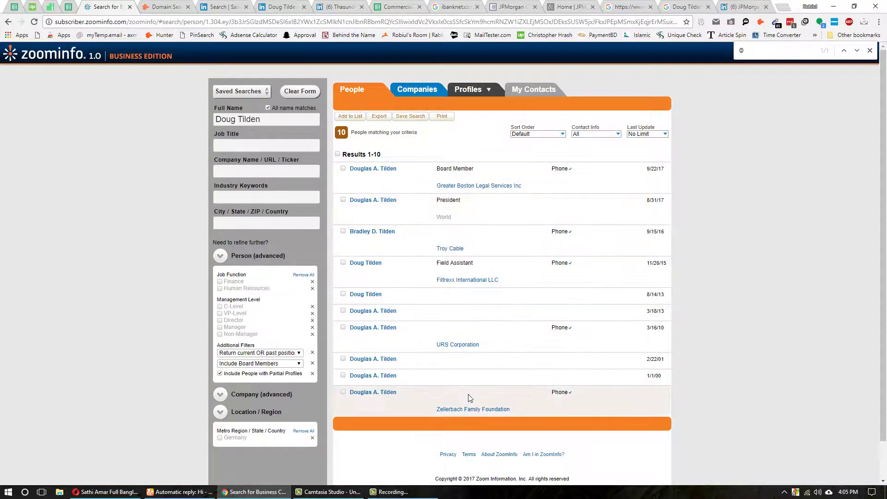
- Review the CEO, CFO and lead-results tabs, then return to the Commercial Banks spreadsheet
{"action": "left_click", "coordinate": [280, 6]}
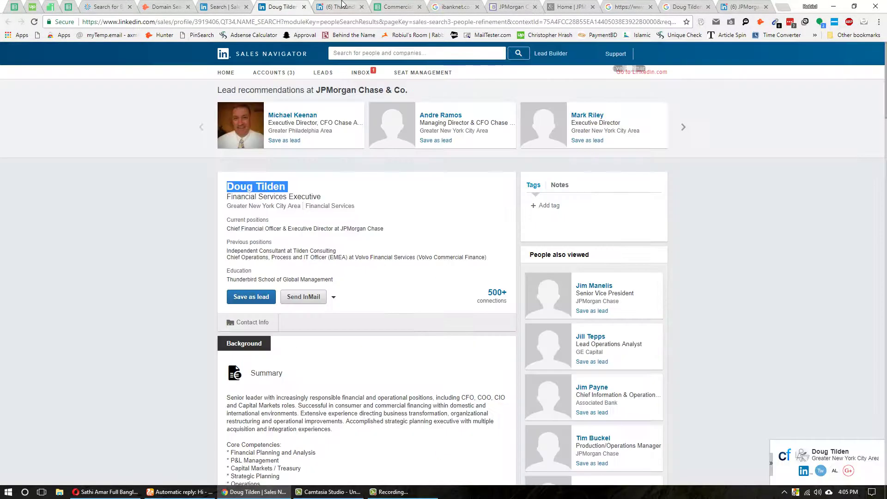
{"action": "left_click", "coordinate": [342, 5]}
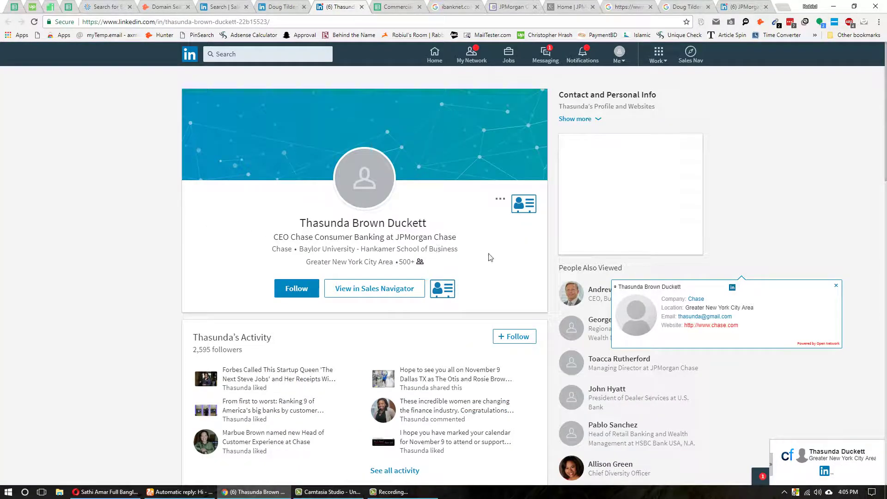
{"action": "scroll", "coordinate": [188, 341], "scroll_direction": "down", "scroll_amount": 5}
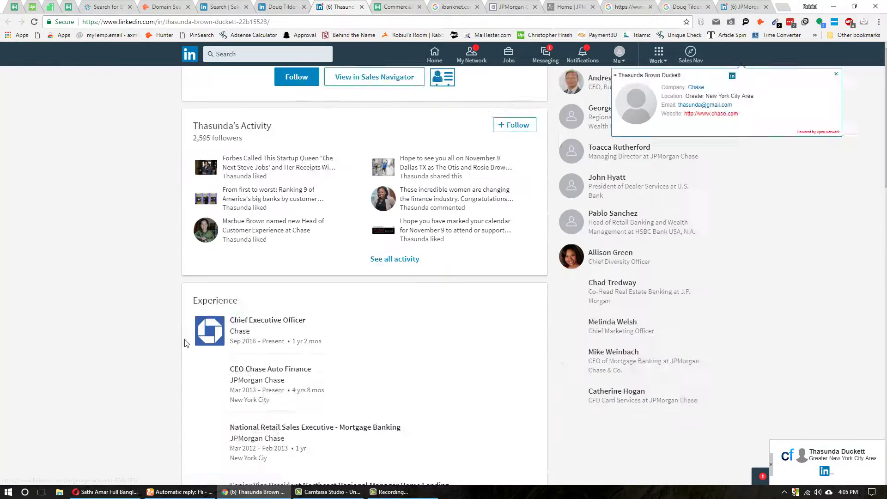
{"action": "scroll", "coordinate": [190, 337], "scroll_direction": "up", "scroll_amount": 5}
{"action": "left_click", "coordinate": [223, 6]}
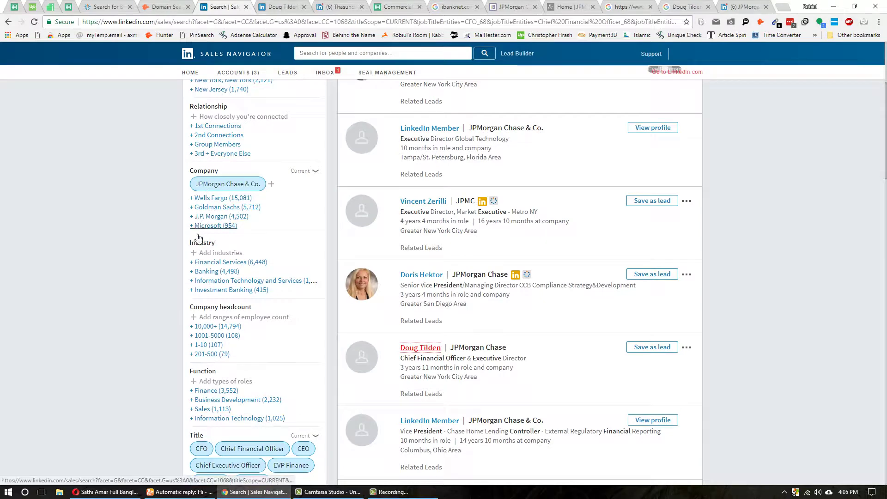
{"action": "scroll", "coordinate": [423, 317], "scroll_direction": "down", "scroll_amount": 5}
{"action": "scroll", "coordinate": [353, 330], "scroll_direction": "down", "scroll_amount": 4}
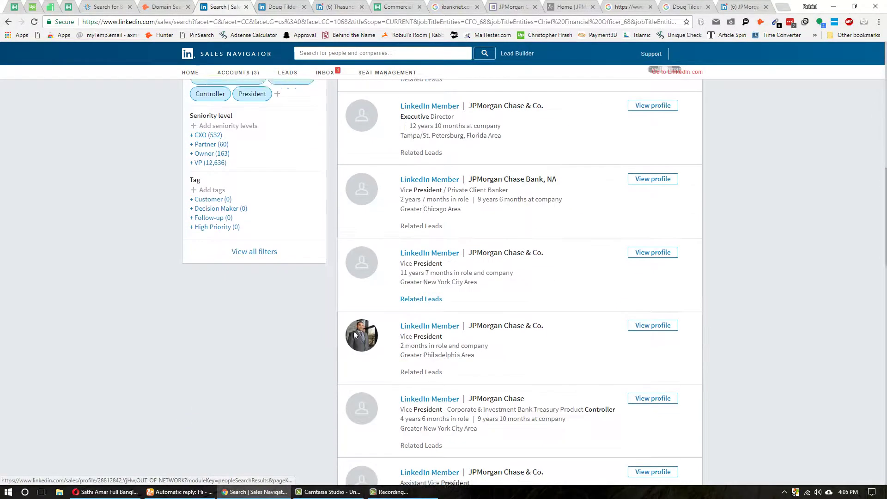
{"action": "scroll", "coordinate": [343, 327], "scroll_direction": "down", "scroll_amount": 4}
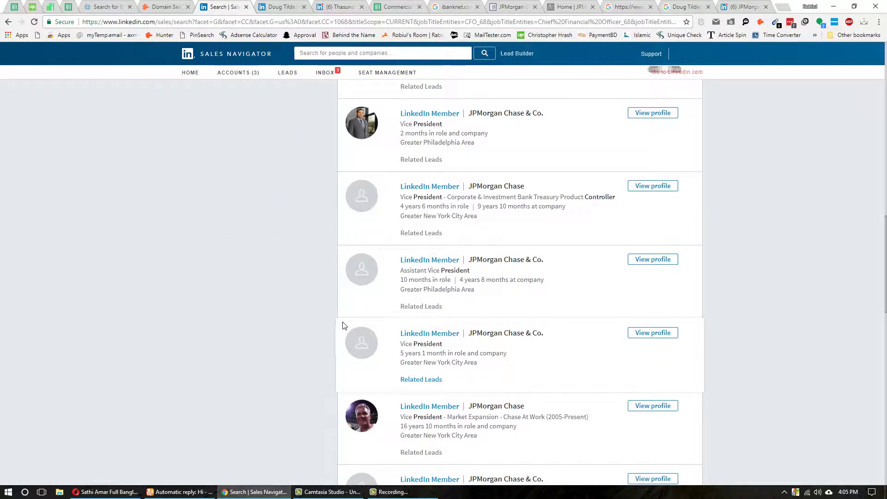
{"action": "scroll", "coordinate": [410, 333], "scroll_direction": "down", "scroll_amount": 4}
{"action": "scroll", "coordinate": [411, 333], "scroll_direction": "down", "scroll_amount": 12}
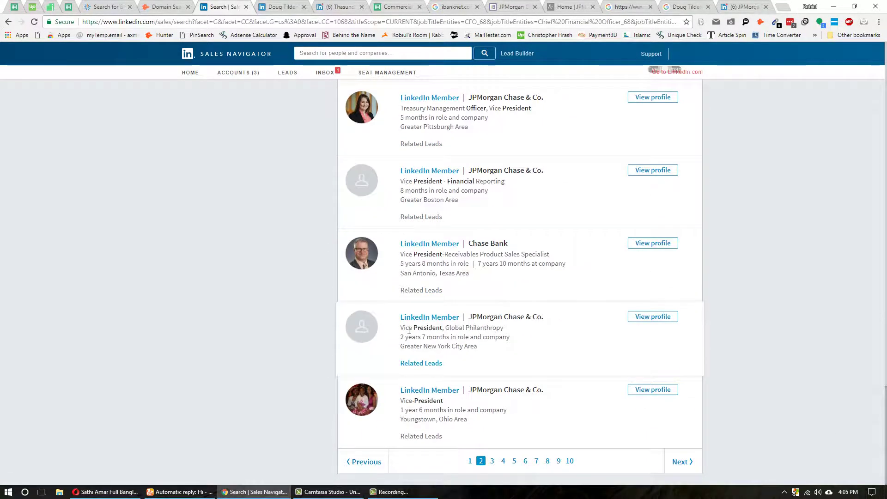
{"action": "scroll", "coordinate": [409, 331], "scroll_direction": "up", "scroll_amount": 10}
{"action": "key", "text": "ctrl+Tab"}
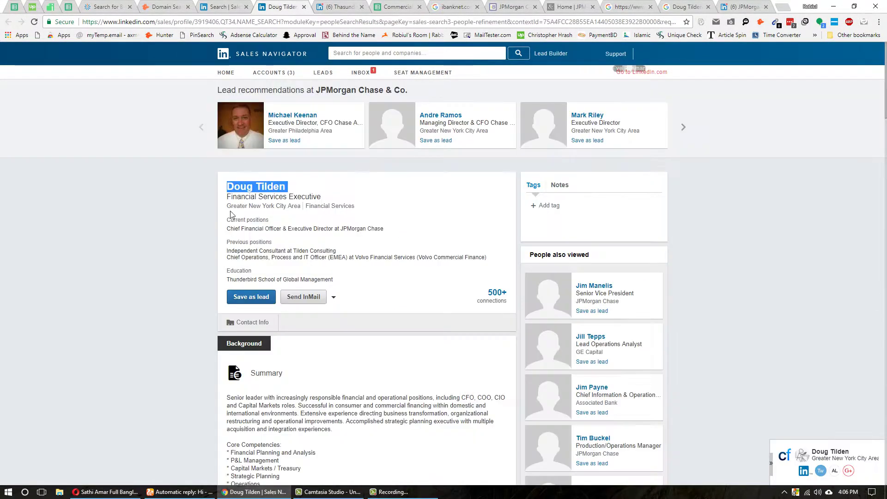
{"action": "key", "text": "ctrl+Tab"}
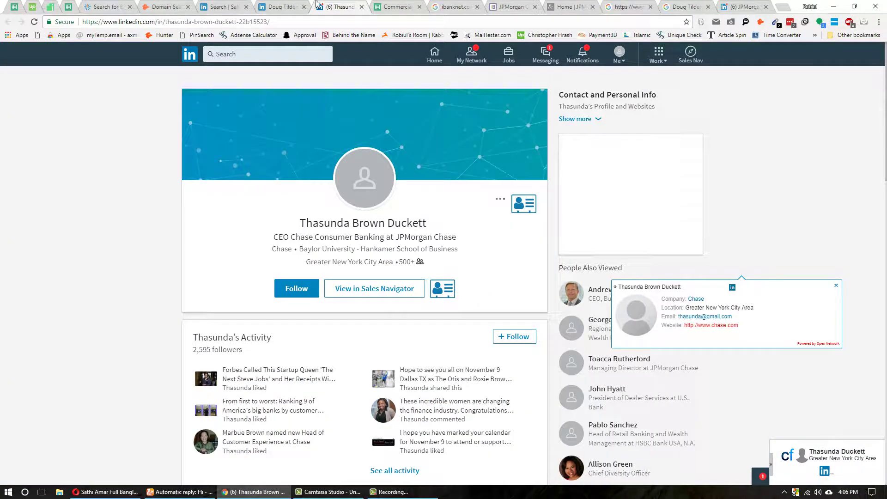
{"action": "left_click", "coordinate": [299, 5]}
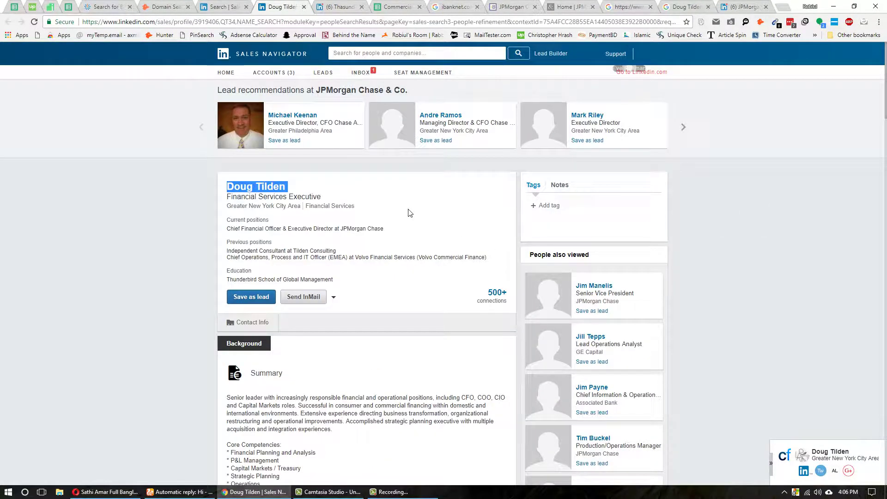
{"action": "scroll", "coordinate": [406, 214], "scroll_direction": "down", "scroll_amount": 6}
{"action": "scroll", "coordinate": [253, 338], "scroll_direction": "up", "scroll_amount": 6}
{"action": "left_click", "coordinate": [389, 7]}
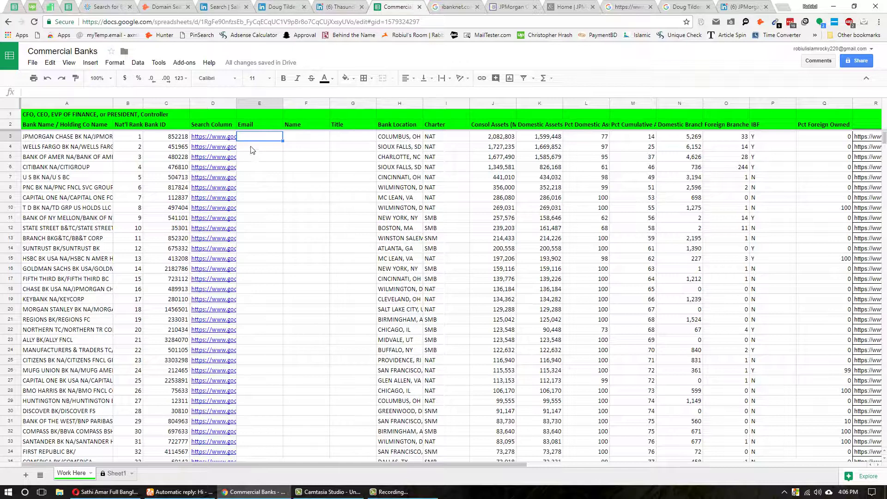
- Run the Wells Fargo search from D4's link and close the leftover LinkedIn tabs
{"action": "left_click", "coordinate": [212, 149]}
{"action": "left_click", "coordinate": [236, 135]}
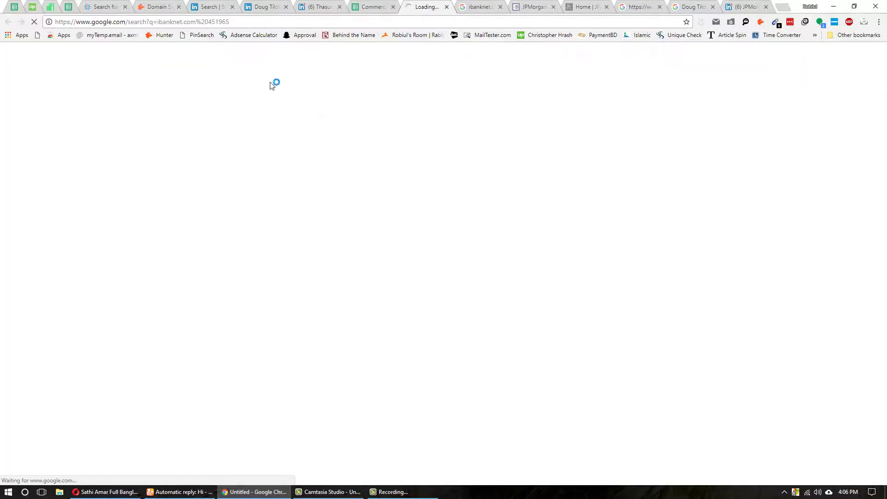
{"action": "left_click", "coordinate": [268, 6]}
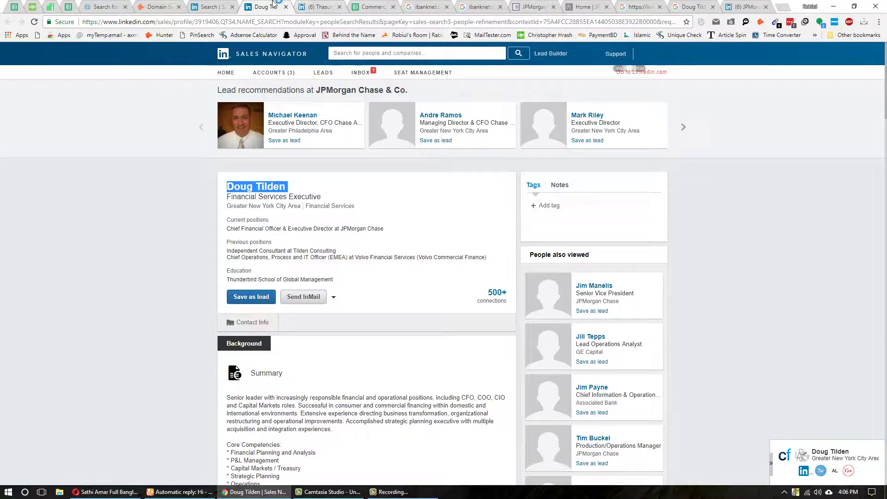
{"action": "key", "text": "ctrl+w"}
{"action": "key", "text": "ctrl+w"}
{"action": "left_click", "coordinate": [374, 6]}
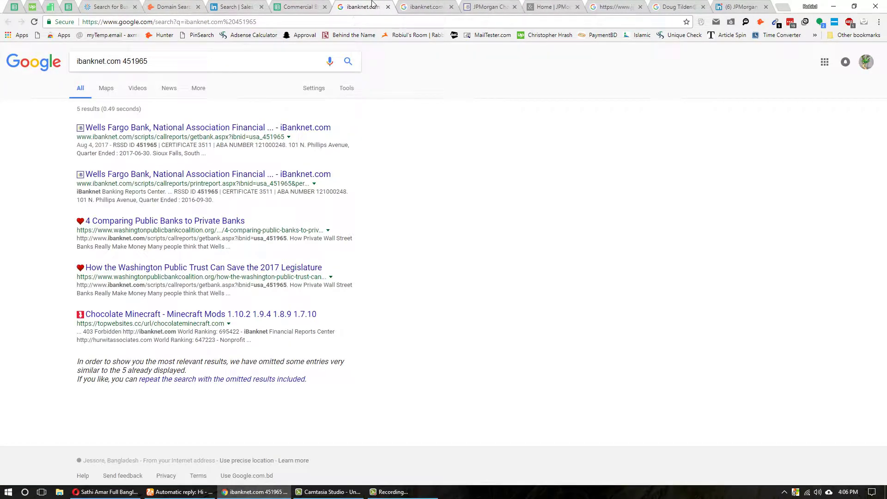
{"action": "right_click", "coordinate": [373, 6]}
{"action": "left_click", "coordinate": [400, 95]}
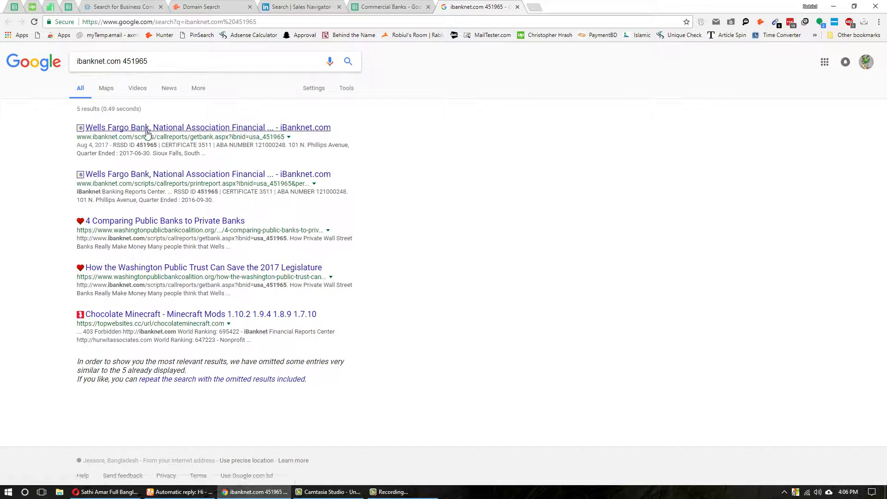
- Open the Wells Fargo iBanknet result in a new tab and check it against A4 and C4
{"action": "middle_click", "coordinate": [111, 129]}
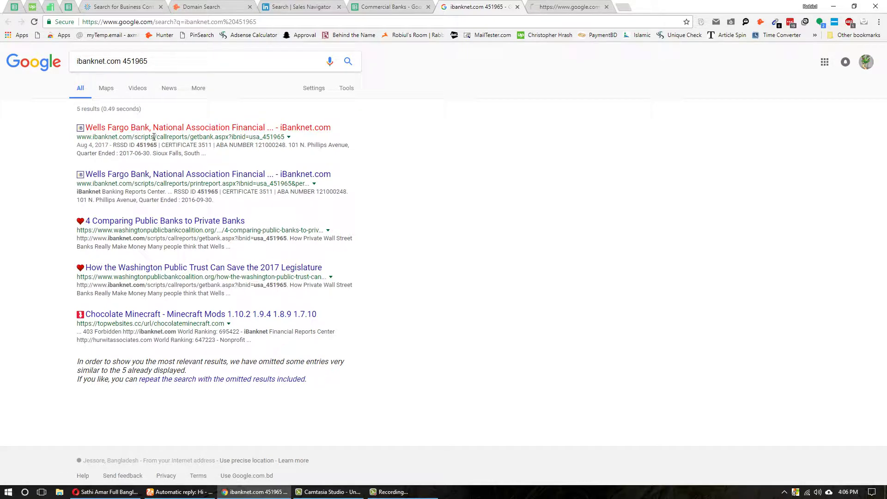
{"action": "key", "text": "ctrl+shift+Tab"}
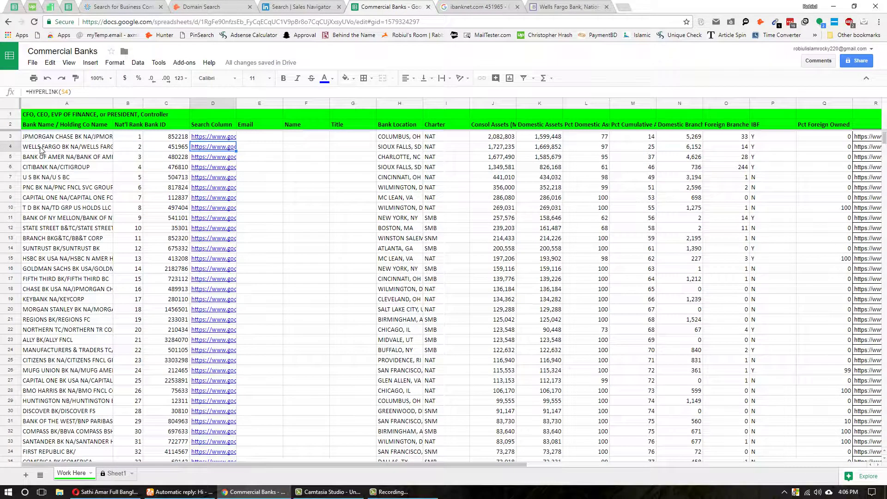
{"action": "left_click", "coordinate": [41, 149]}
{"action": "left_click", "coordinate": [168, 147]}
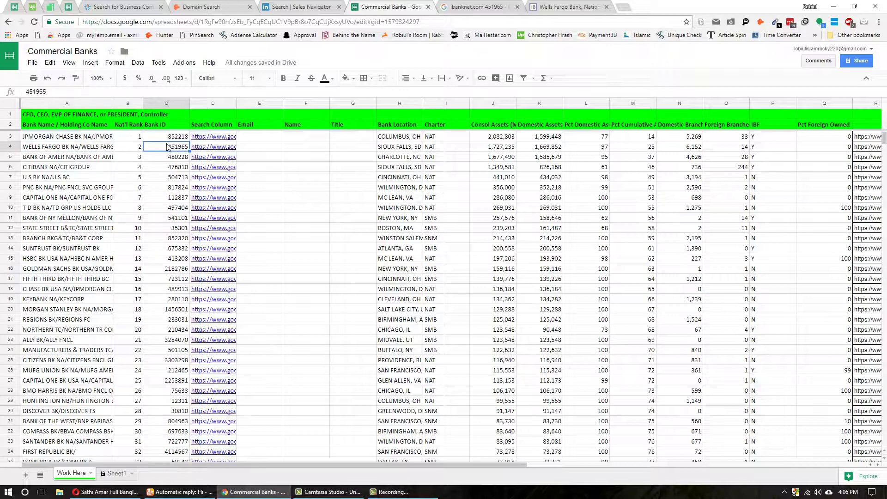
{"action": "left_click", "coordinate": [93, 148]}
{"action": "key", "text": "ctrl+Tab"}
{"action": "key", "text": "ctrl+Tab"}
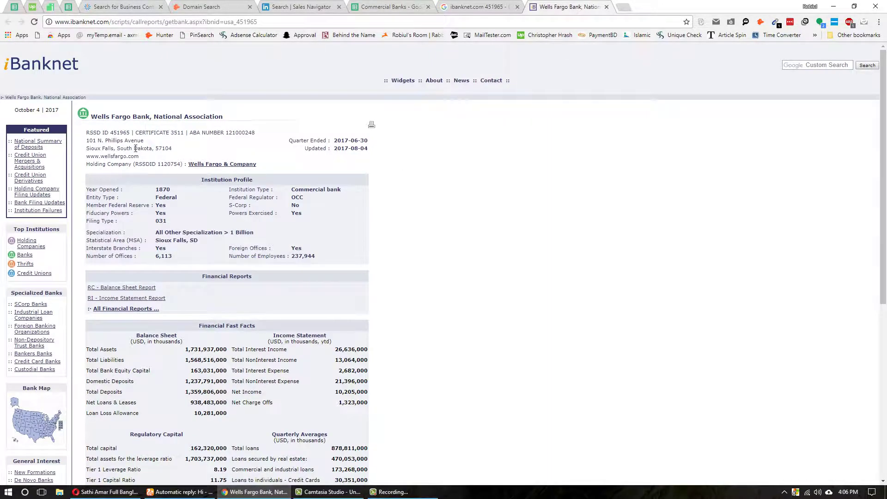
{"action": "left_click_drag", "start_coordinate": [139, 157], "coordinate": [89, 156]}
{"action": "right_click", "coordinate": [101, 156]}
{"action": "left_click", "coordinate": [171, 172]}
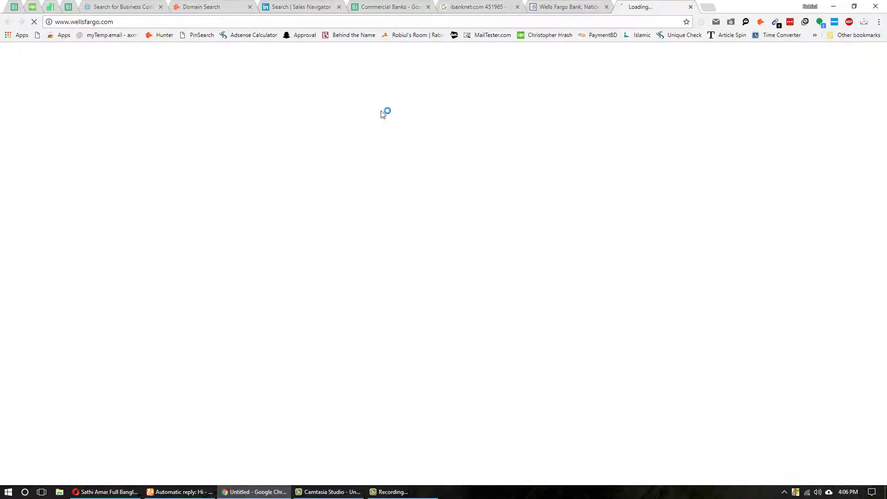
{"action": "key", "text": "ctrl+shift+Tab"}
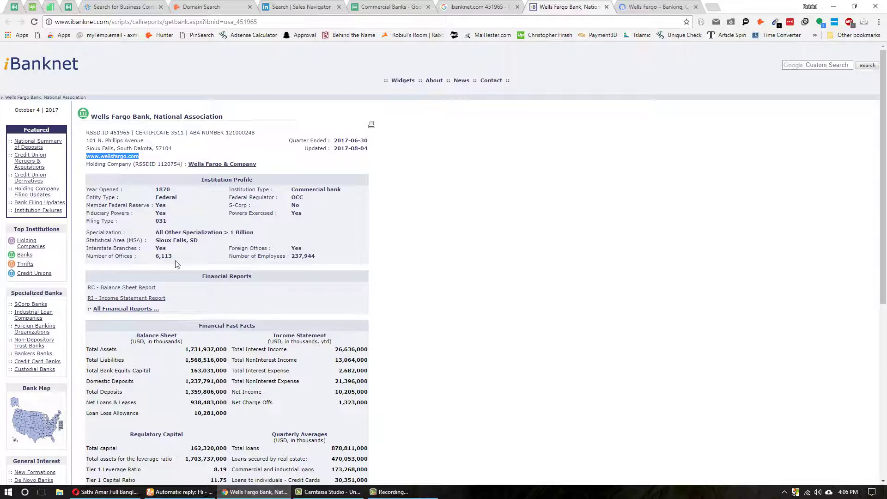
{"action": "scroll", "coordinate": [175, 264], "scroll_direction": "down", "scroll_amount": 3}
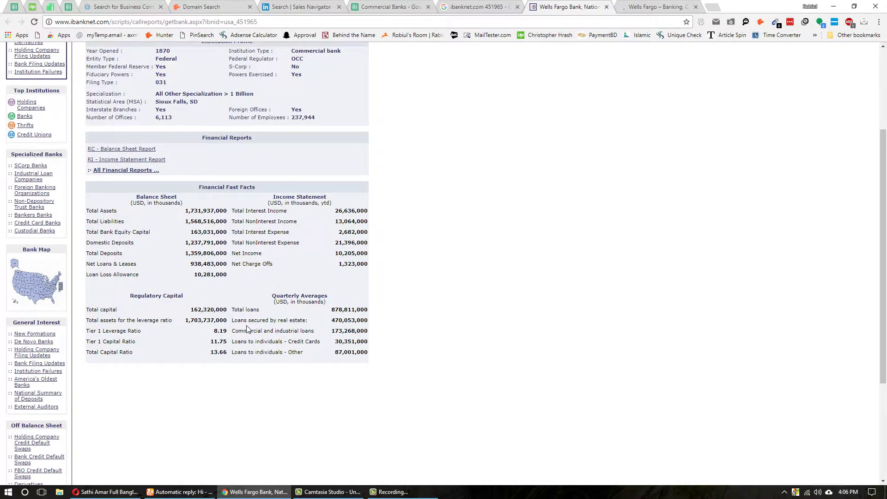
{"action": "scroll", "coordinate": [248, 330], "scroll_direction": "down", "scroll_amount": 4}
{"action": "scroll", "coordinate": [248, 328], "scroll_direction": "up", "scroll_amount": 7}
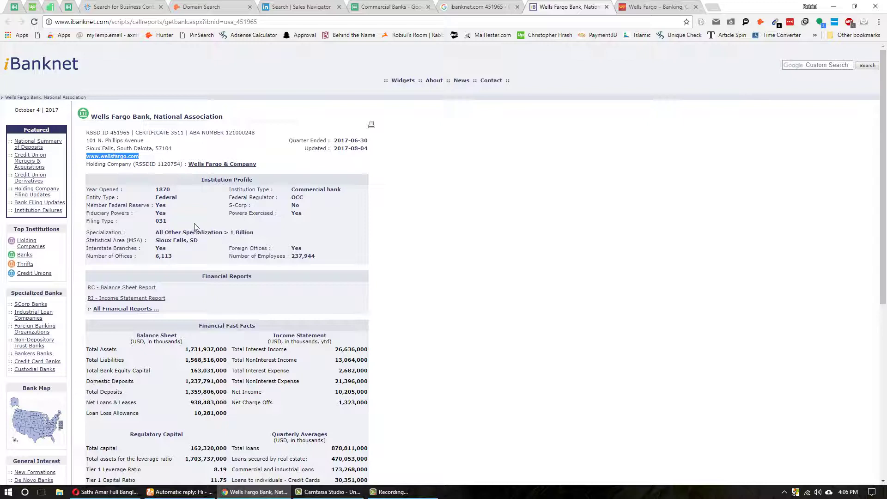
- Reach Wells Fargo's LinkedIn company page from wellsfargo.com and select its name for the lead search
{"action": "left_click", "coordinate": [648, 6]}
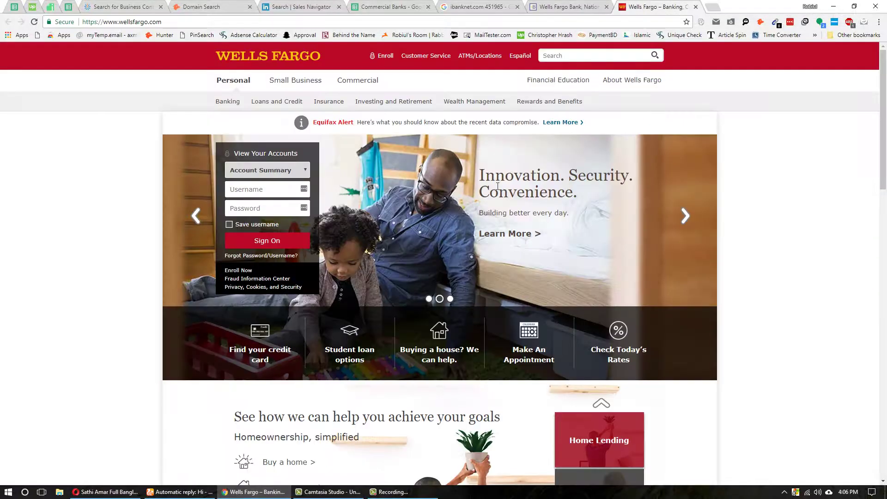
{"action": "scroll", "coordinate": [232, 320], "scroll_direction": "down", "scroll_amount": 20}
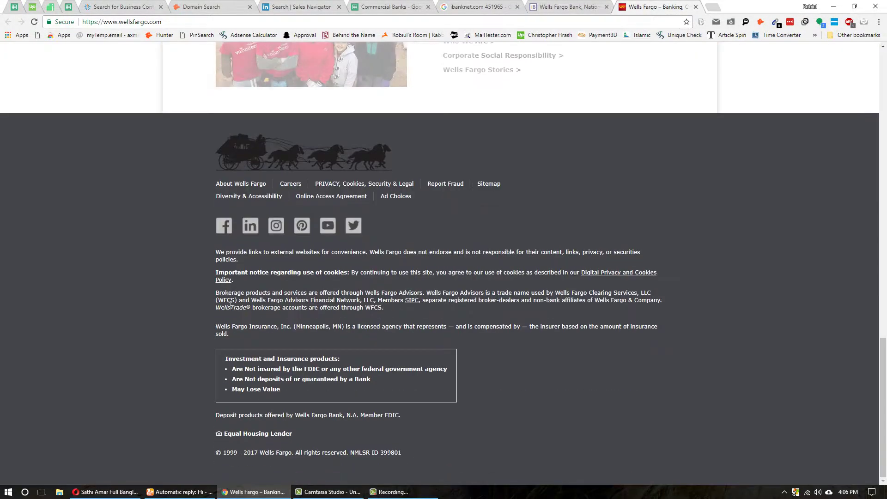
{"action": "left_click", "coordinate": [260, 232]}
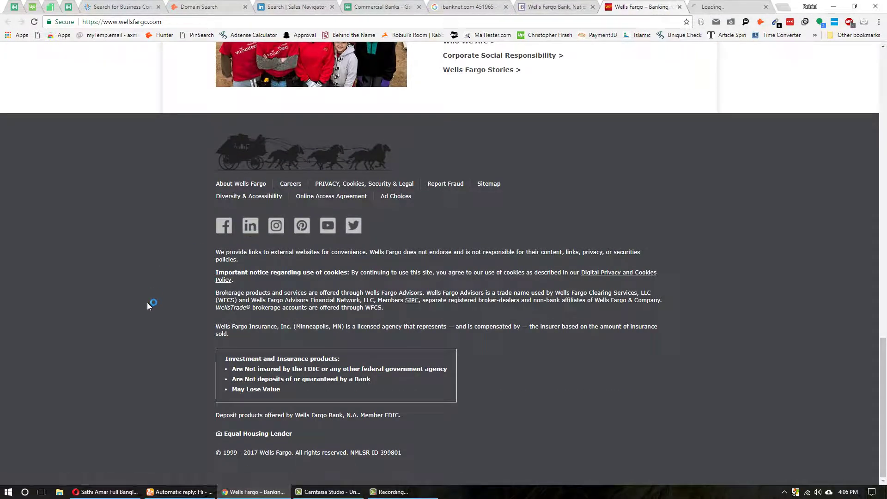
{"action": "scroll", "coordinate": [284, 269], "scroll_direction": "up", "scroll_amount": 20}
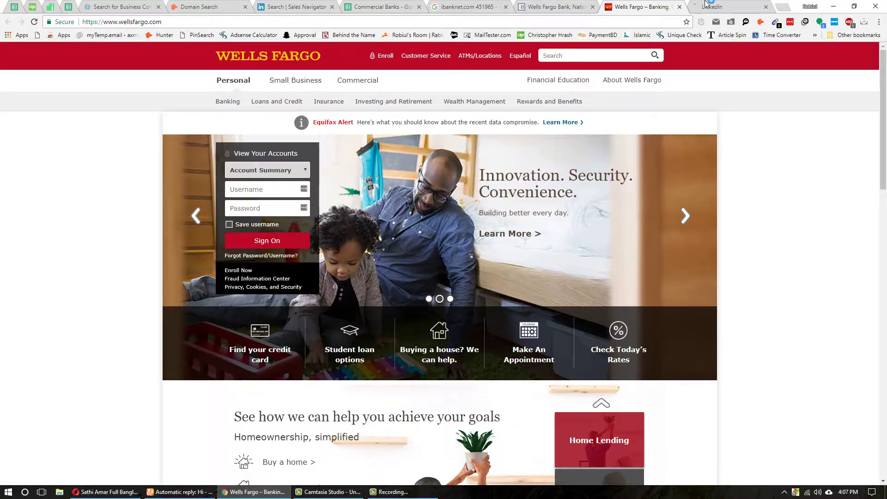
{"action": "left_click", "coordinate": [707, 5]}
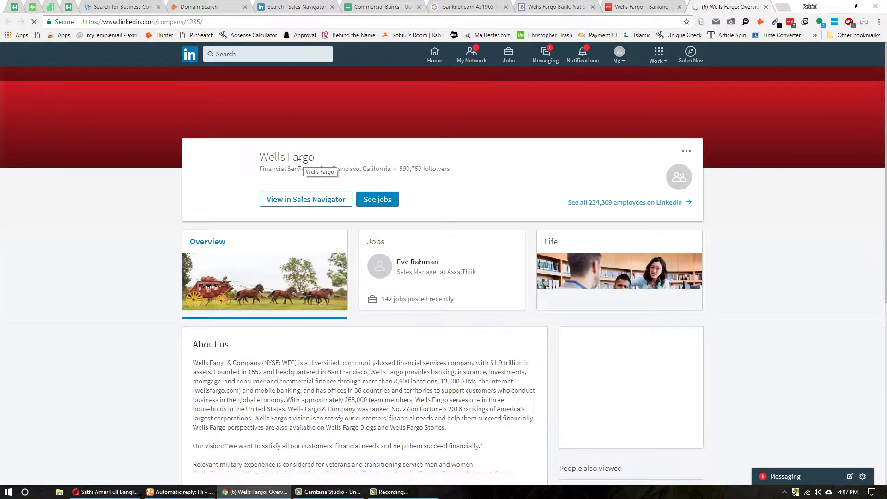
{"action": "triple_click", "coordinate": [299, 158]}
{"action": "key", "text": "ctrl+c"}
{"action": "left_click", "coordinate": [319, 6]}
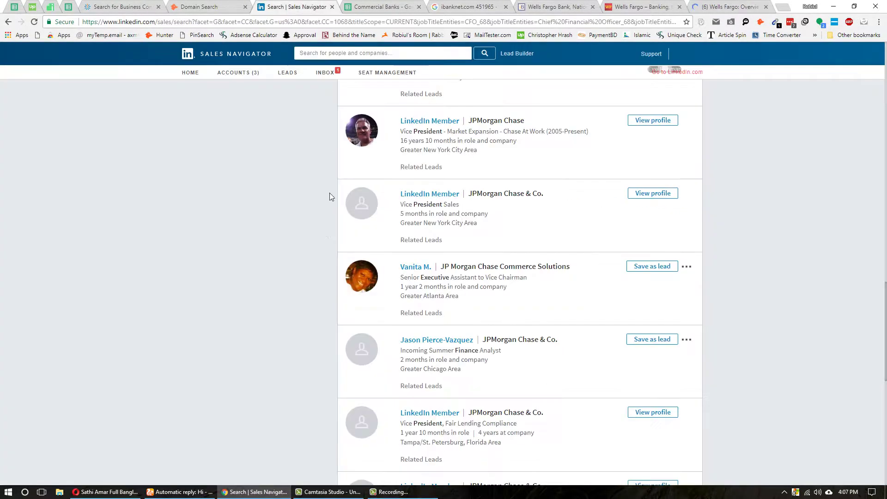
{"action": "scroll", "coordinate": [329, 277], "scroll_direction": "up", "scroll_amount": 20}
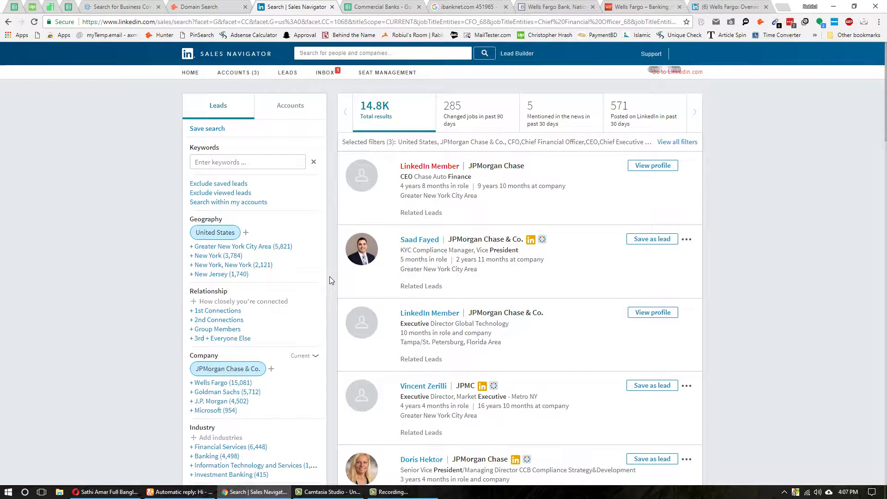
- Swap the JPMorgan Chase & Co. company filter for Wells Fargo and browse the leads
{"action": "left_click", "coordinate": [260, 368]}
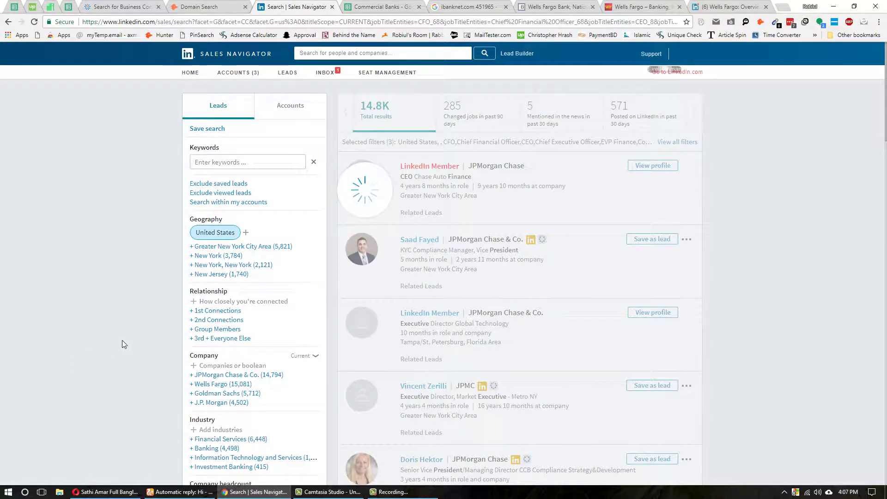
{"action": "scroll", "coordinate": [236, 332], "scroll_direction": "down", "scroll_amount": 5}
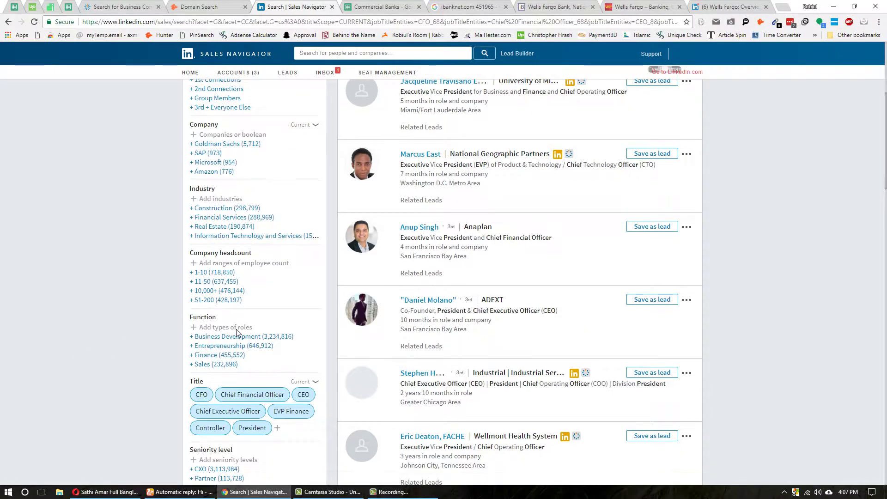
{"action": "scroll", "coordinate": [236, 332], "scroll_direction": "up", "scroll_amount": 5}
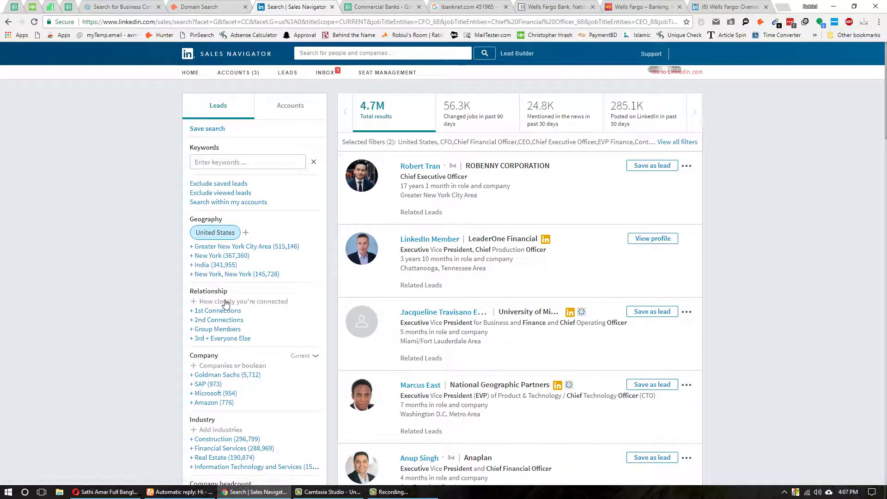
{"action": "left_click", "coordinate": [217, 366]}
{"action": "key", "text": "ctrl+v"}
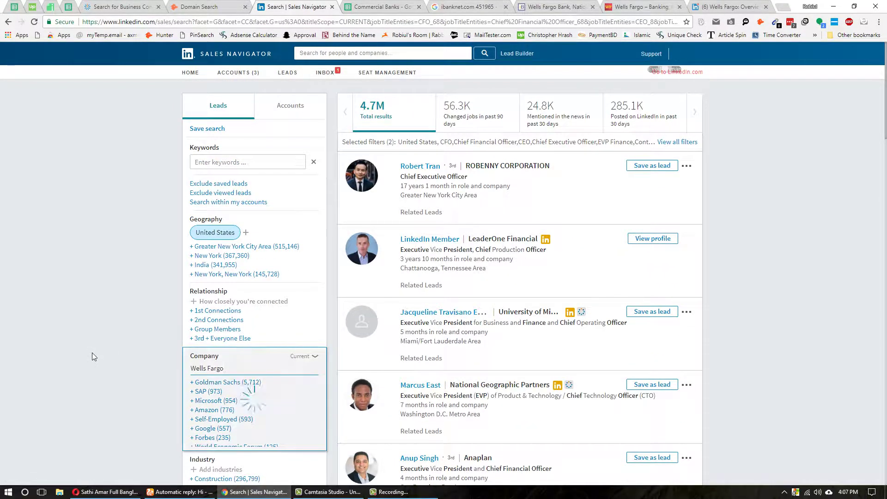
{"action": "key", "text": "Down"}
{"action": "key", "text": "Return"}
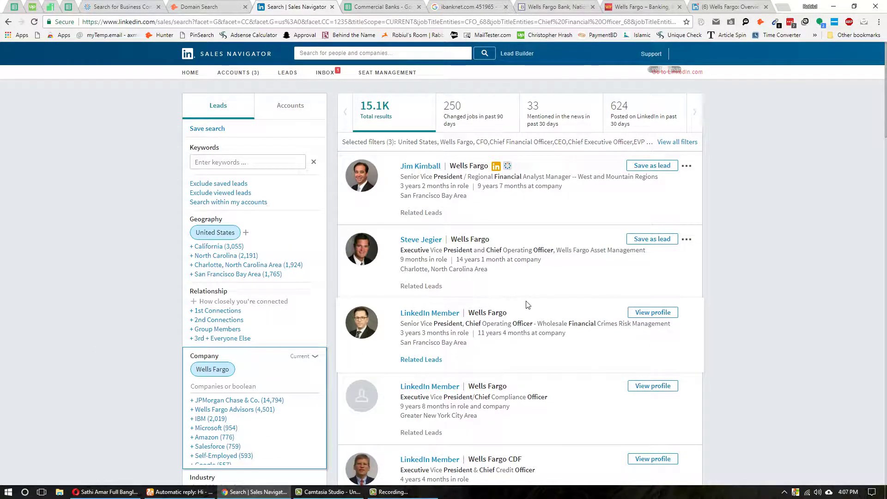
{"action": "scroll", "coordinate": [508, 303], "scroll_direction": "down", "scroll_amount": 2}
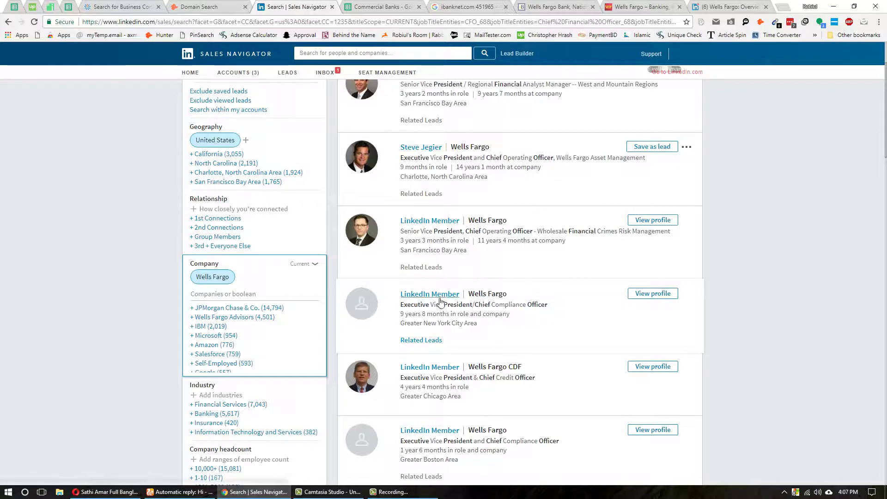
{"action": "scroll", "coordinate": [416, 375], "scroll_direction": "down", "scroll_amount": 1}
{"action": "scroll", "coordinate": [417, 374], "scroll_direction": "down", "scroll_amount": 4}
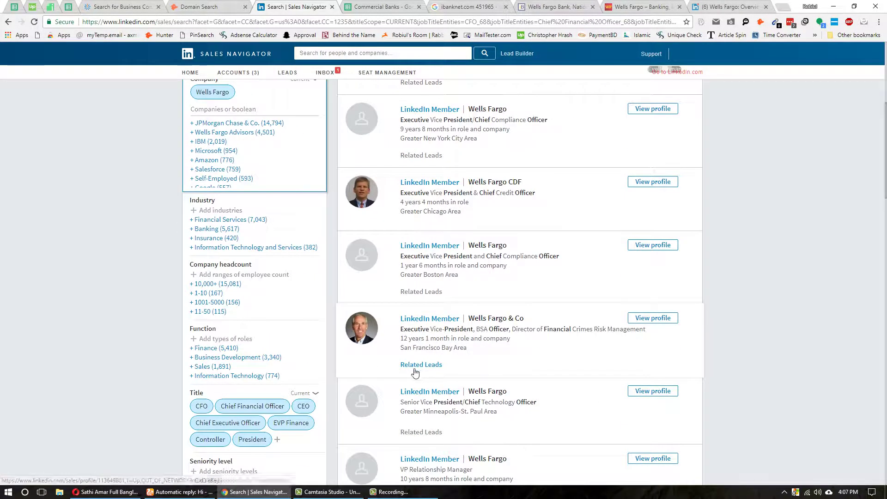
{"action": "scroll", "coordinate": [420, 369], "scroll_direction": "down", "scroll_amount": 3}
{"action": "scroll", "coordinate": [421, 367], "scroll_direction": "down", "scroll_amount": 3}
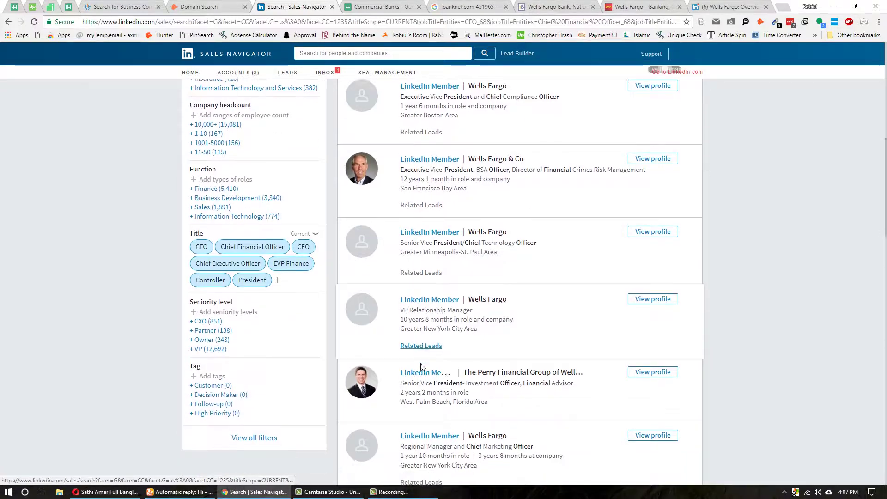
{"action": "scroll", "coordinate": [536, 369], "scroll_direction": "down", "scroll_amount": 5}
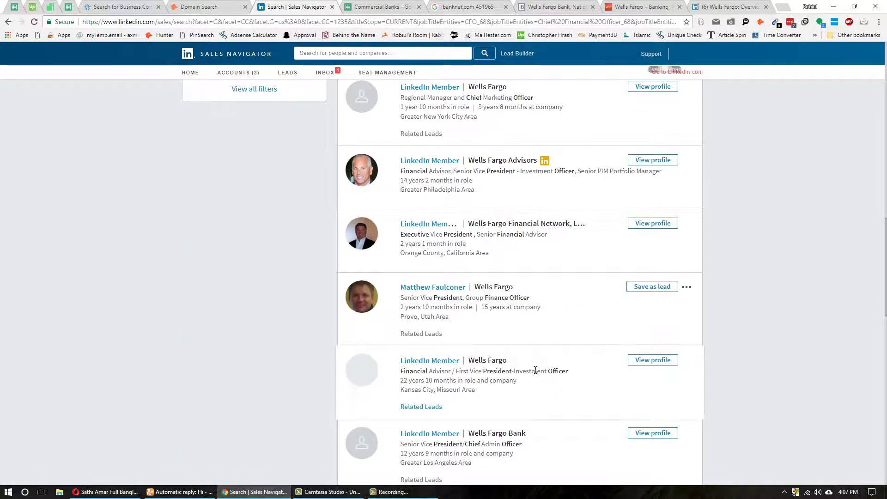
{"action": "scroll", "coordinate": [536, 370], "scroll_direction": "down", "scroll_amount": 4}
{"action": "scroll", "coordinate": [536, 372], "scroll_direction": "down", "scroll_amount": 4}
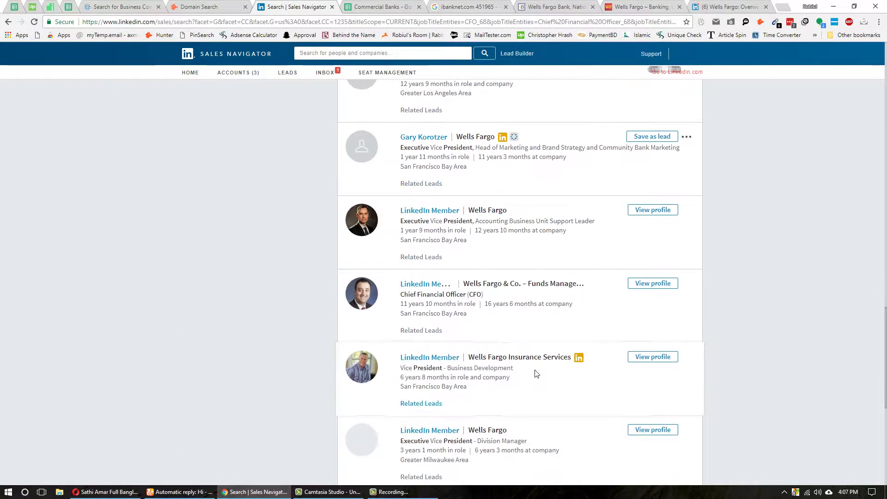
- Open the Funds Management CFO's lead and public LinkedIn profile, checking ContactOut for an email
{"action": "middle_click", "coordinate": [423, 288]}
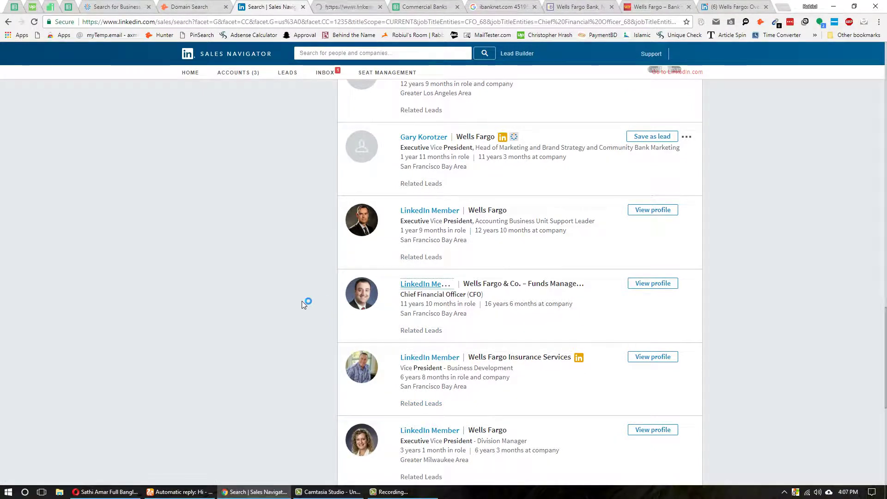
{"action": "scroll", "coordinate": [323, 302], "scroll_direction": "down", "scroll_amount": 3}
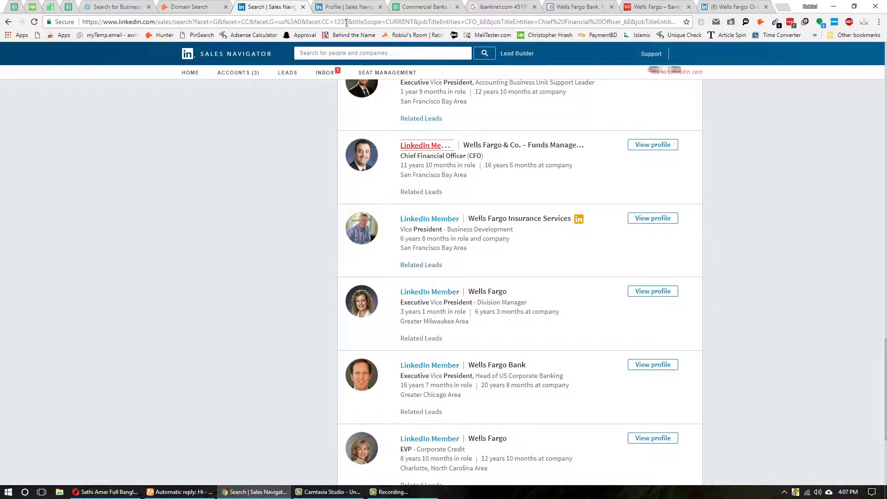
{"action": "key", "text": "ctrl+Tab"}
{"action": "left_click", "coordinate": [826, 470]}
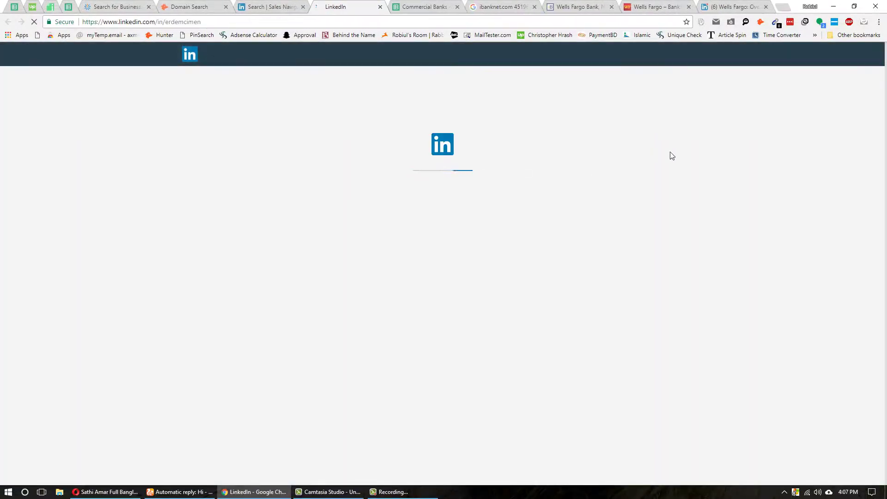
{"action": "left_click", "coordinate": [745, 23]}
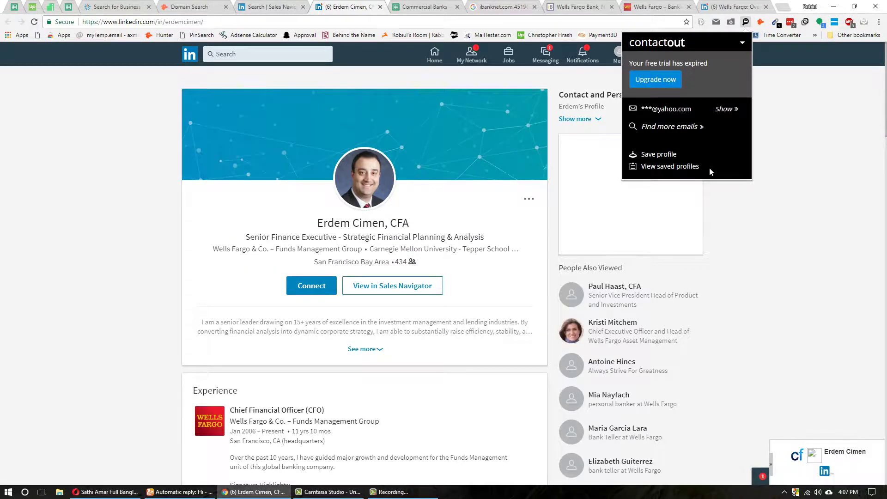
{"action": "left_click", "coordinate": [647, 84]}
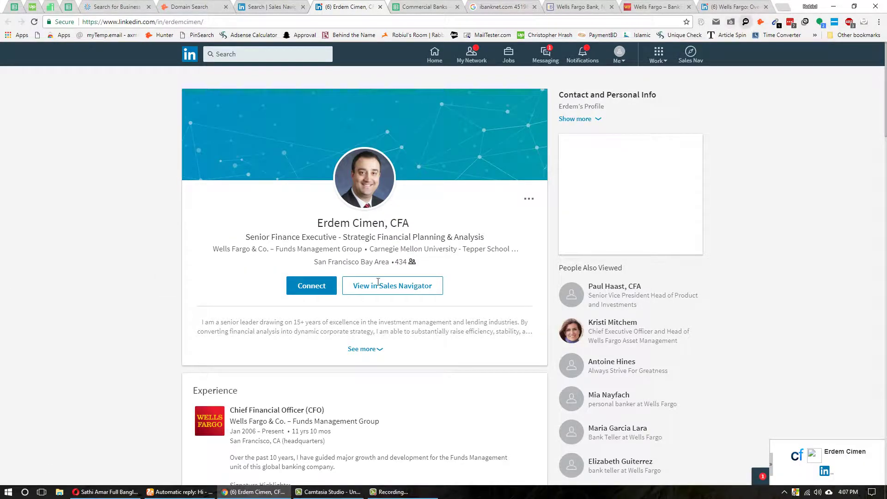
{"action": "scroll", "coordinate": [378, 282], "scroll_direction": "down", "scroll_amount": 4}
- Change the MailTester test address to the CFO's name at wellsfargo.com
{"action": "left_click", "coordinate": [670, 127]}
{"action": "key", "text": "ctrl+c"}
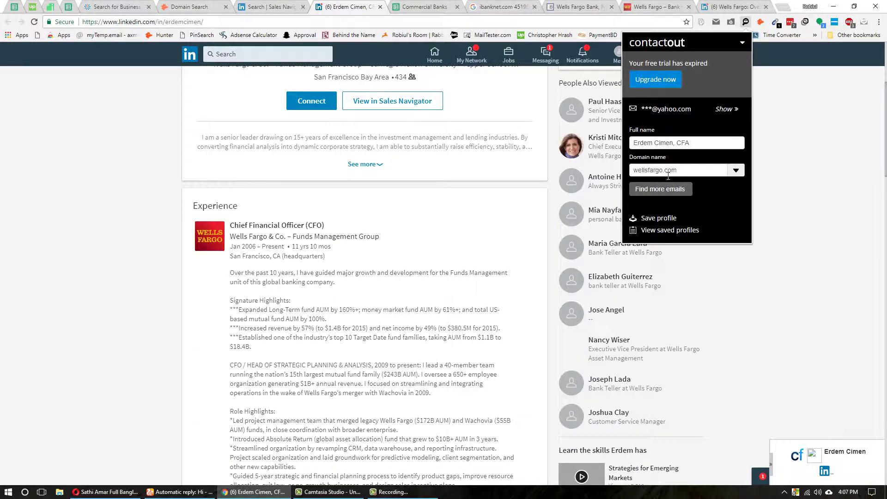
{"action": "left_click", "coordinate": [167, 493]}
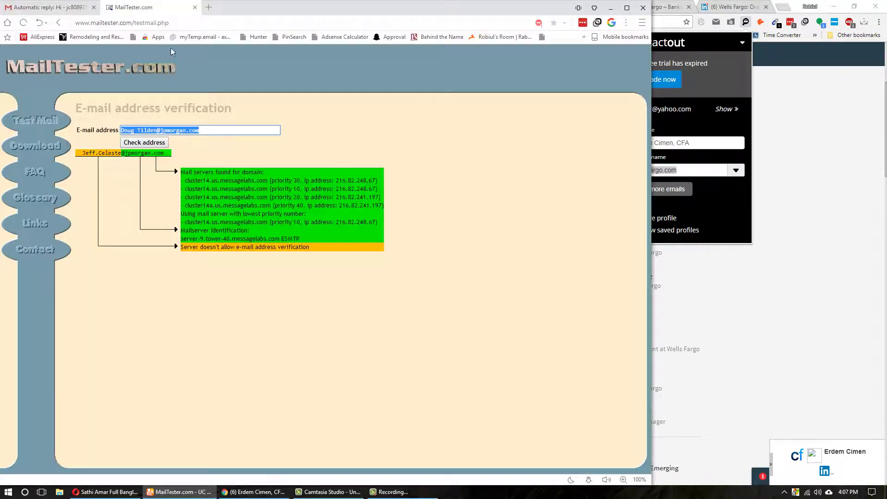
{"action": "left_click", "coordinate": [188, 133]}
{"action": "left_click_drag", "start_coordinate": [160, 130], "coordinate": [200, 130]}
{"action": "key", "text": "ctrl+v"}
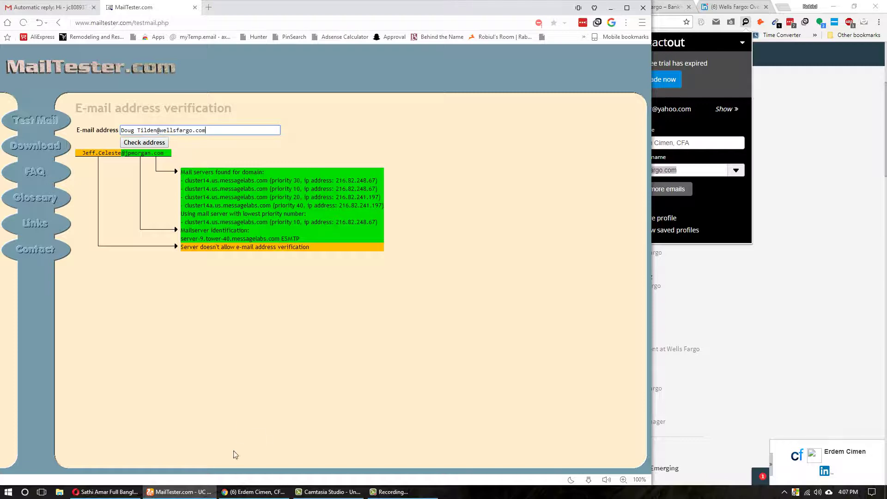
{"action": "left_click", "coordinate": [254, 492]}
{"action": "scroll", "coordinate": [321, 167], "scroll_direction": "up", "scroll_amount": 4}
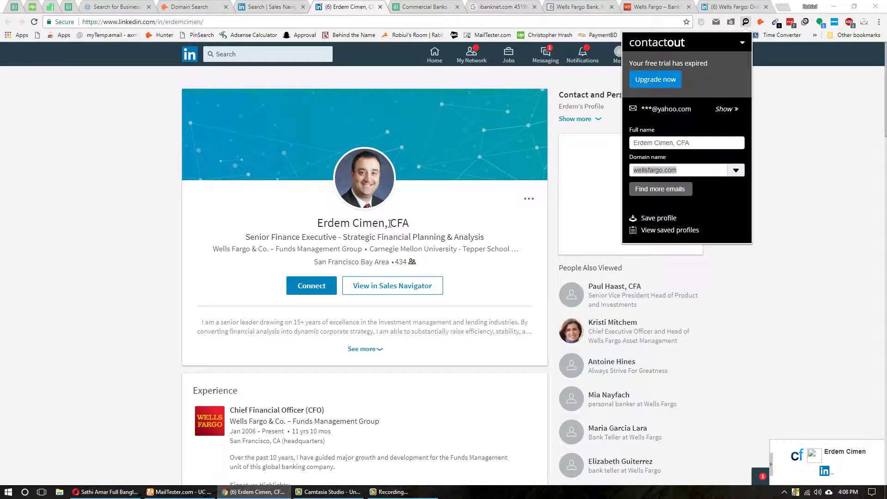
{"action": "left_click", "coordinate": [387, 224]}
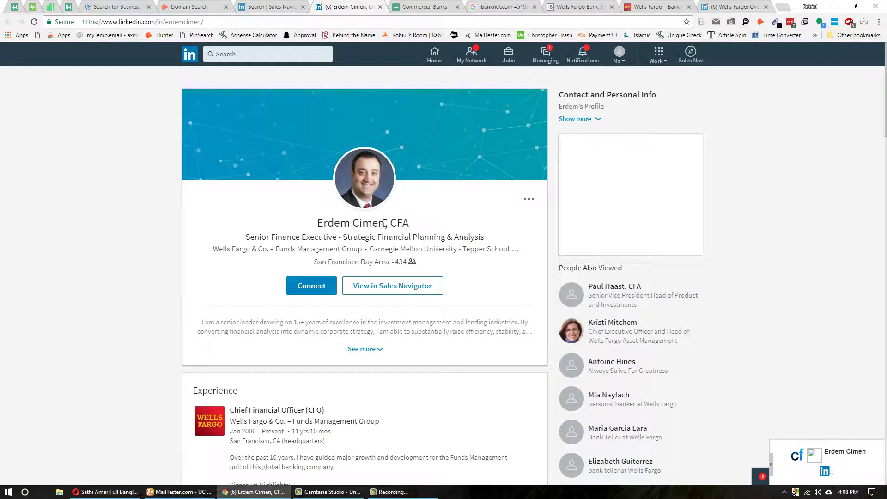
{"action": "left_click_drag", "start_coordinate": [385, 224], "coordinate": [323, 223]}
{"action": "left_click", "coordinate": [178, 492]}
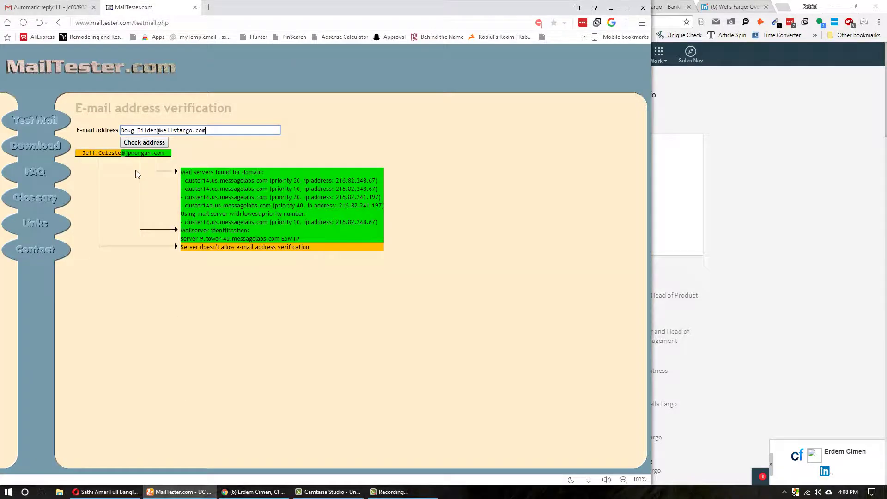
{"action": "left_click_drag", "start_coordinate": [156, 131], "coordinate": [121, 130]}
{"action": "key", "text": "ctrl+a"}
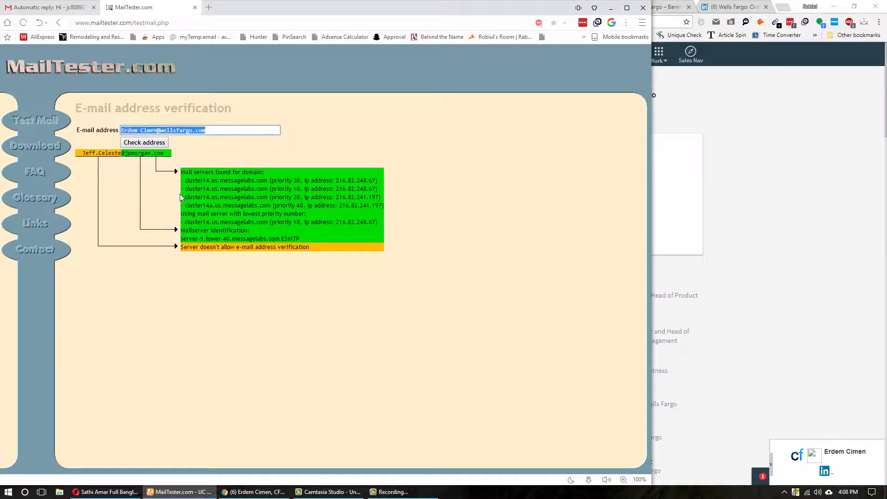
- Start a new Gmail message addressed to the guessed CFO email address
{"action": "left_click", "coordinate": [49, 7]}
{"action": "key", "text": "c"}
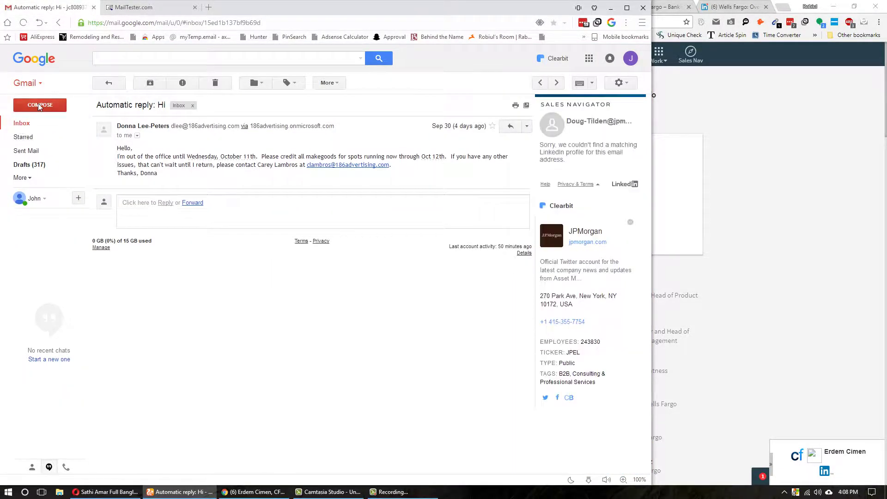
{"action": "key", "text": "ctrl+v"}
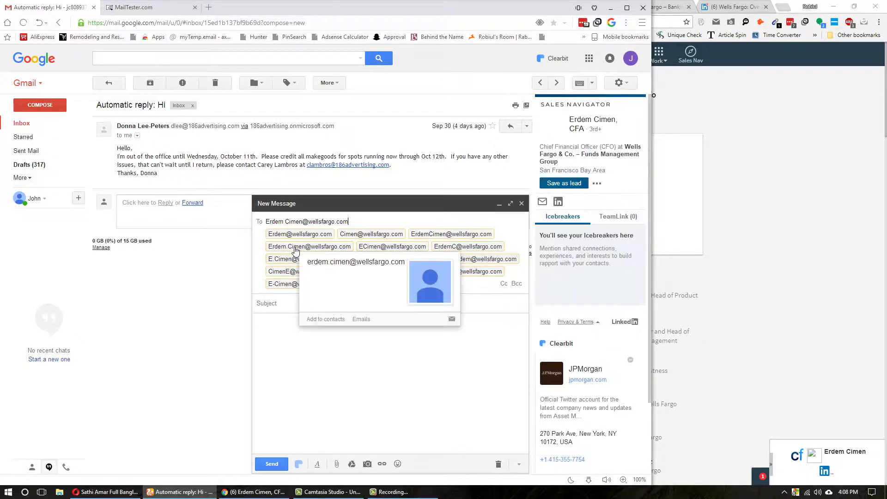
{"action": "left_click", "coordinate": [296, 248]}
{"action": "double_click", "coordinate": [309, 221]}
{"action": "key", "text": "alt+Tab"}
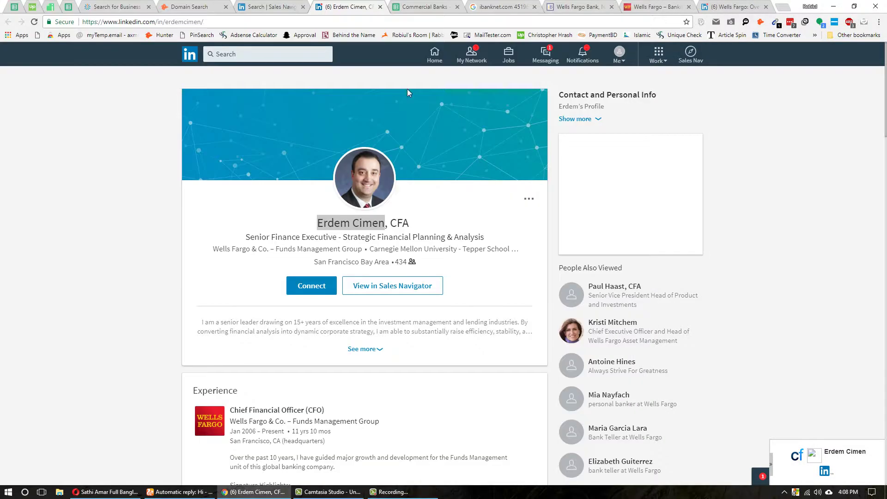
{"action": "key", "text": "ctrl+Tab"}
- Paste the CFO's guessed email address into cell E4
{"action": "left_click", "coordinate": [251, 148]}
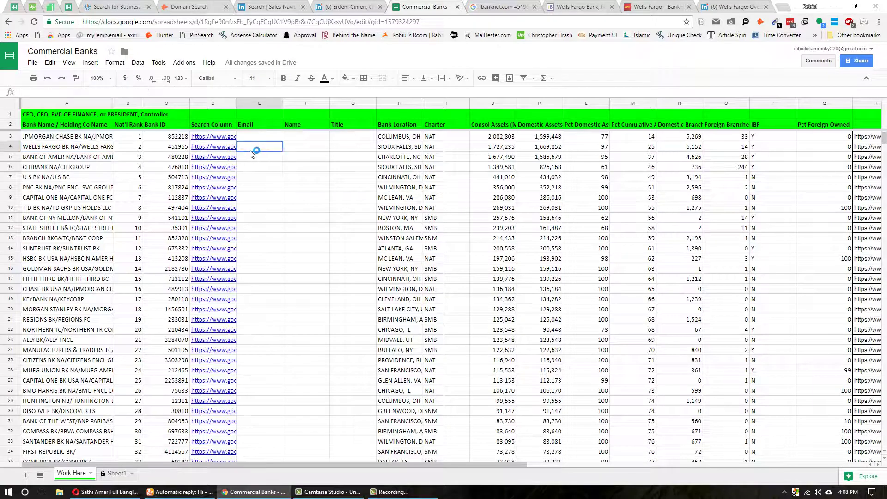
{"action": "key", "text": "ctrl+v"}
{"action": "key", "text": "Tab"}
{"action": "key", "text": "ctrl+shift+Tab"}
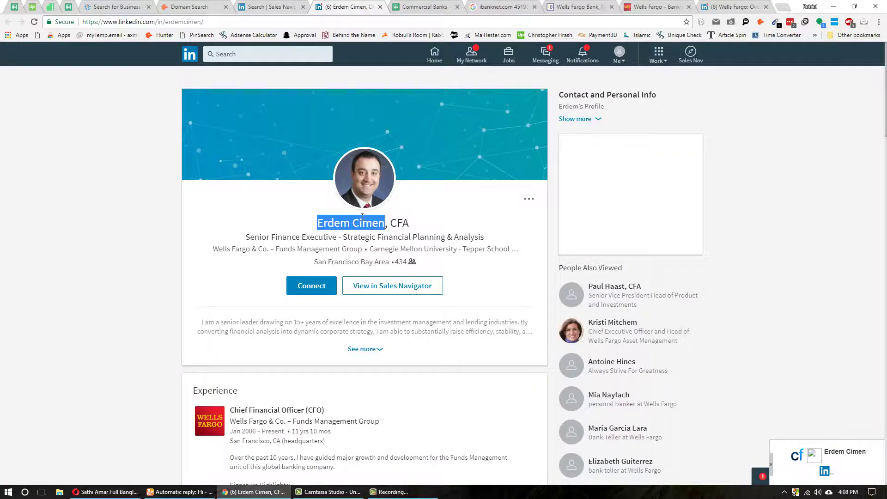
{"action": "key", "text": "ctrl+Tab"}
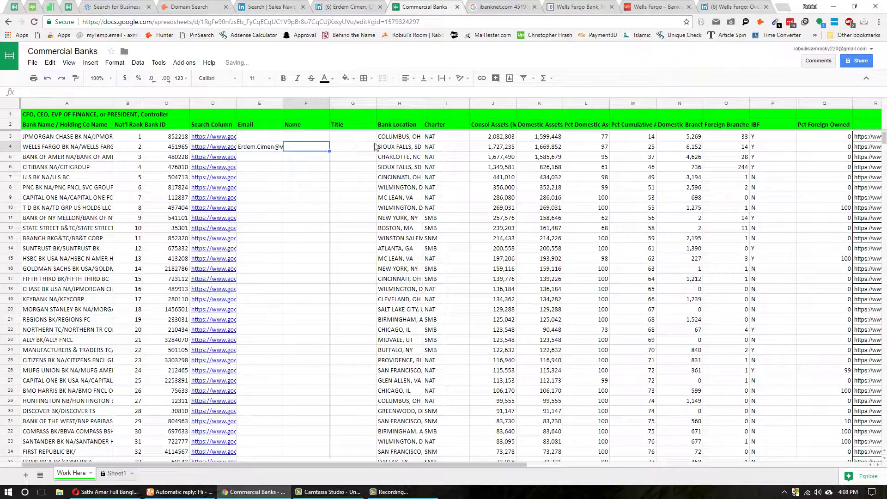
- Enter CFO as the contact's title in G4 after rechecking the LinkedIn profile
{"action": "key", "text": "ctrl+shift+Tab"}
{"action": "scroll", "coordinate": [370, 176], "scroll_direction": "down", "scroll_amount": 6}
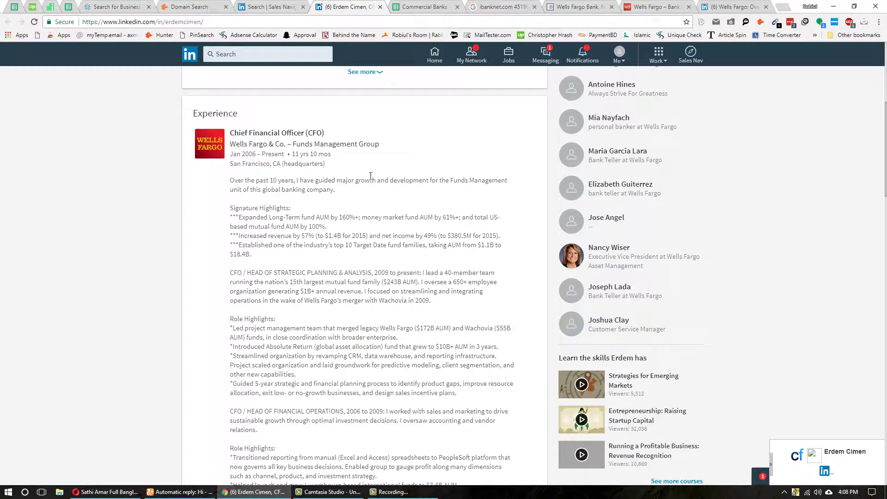
{"action": "key", "text": "ctrl+Tab"}
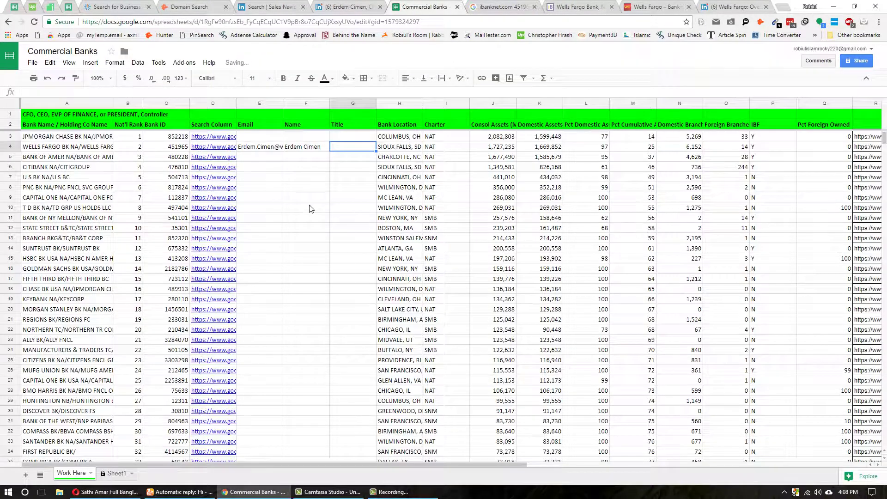
{"action": "type", "text": "CFO"}
{"action": "key", "text": "Return"}
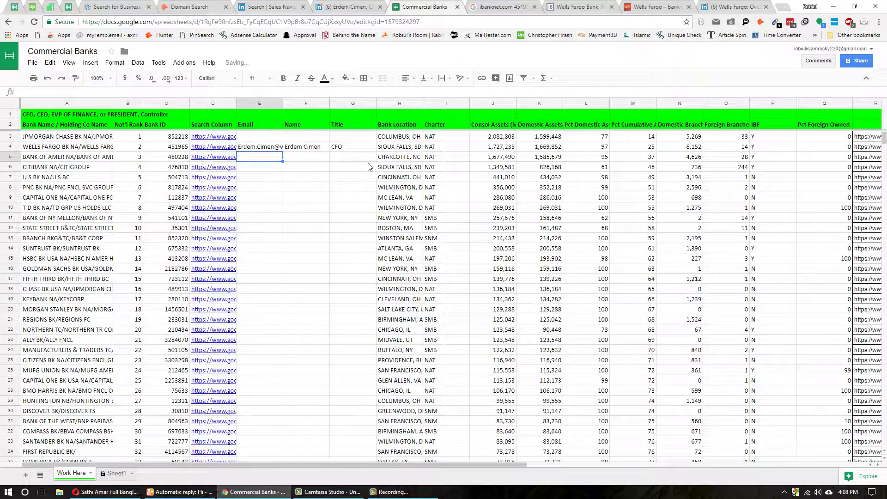
{"action": "left_click", "coordinate": [224, 158]}
- Run D5's Bank of America search, close the Wells Fargo tabs, and clear the Wells Fargo filter
{"action": "left_click", "coordinate": [229, 147]}
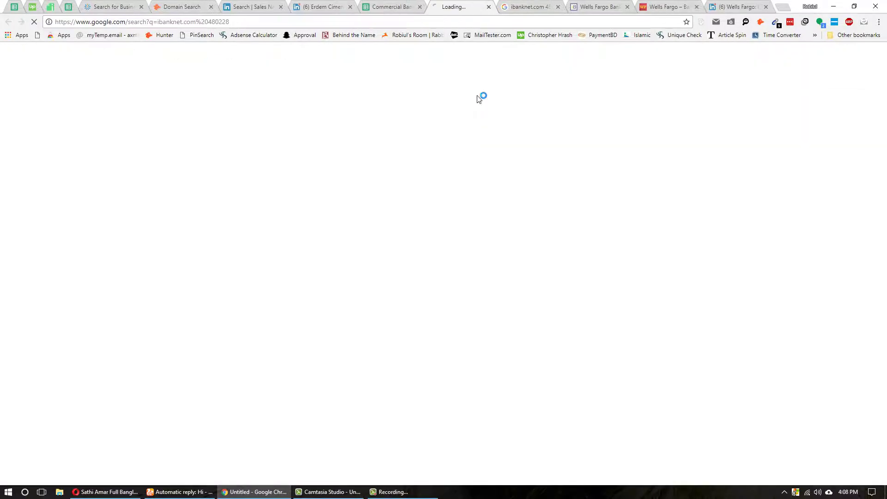
{"action": "right_click", "coordinate": [470, 5]}
{"action": "left_click", "coordinate": [507, 97]}
{"action": "left_click", "coordinate": [372, 3]}
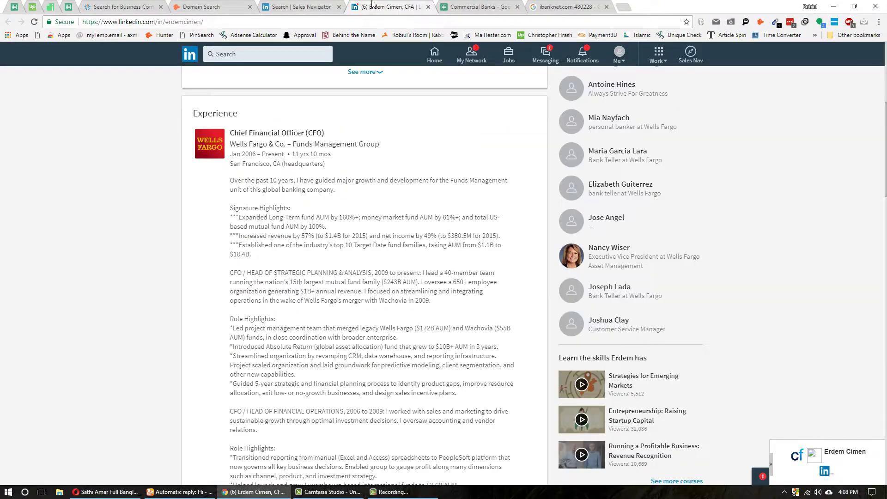
{"action": "key", "text": "ctrl+w"}
{"action": "left_click", "coordinate": [300, 6]}
{"action": "scroll", "coordinate": [262, 246], "scroll_direction": "up", "scroll_amount": 5}
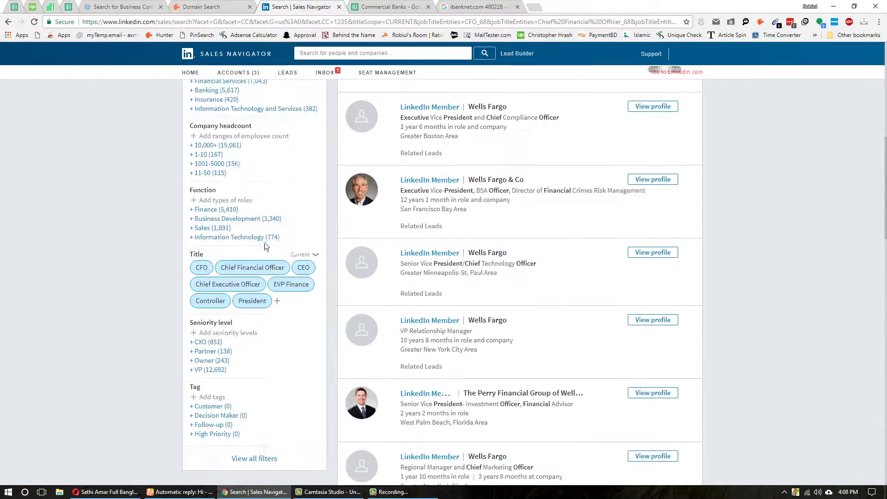
{"action": "scroll", "coordinate": [266, 246], "scroll_direction": "up", "scroll_amount": 10}
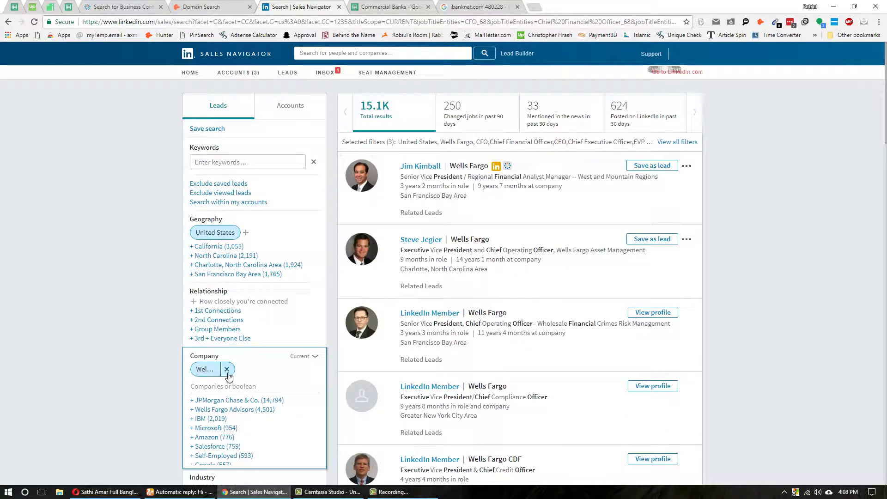
{"action": "left_click", "coordinate": [227, 370]}
{"action": "key", "text": "ctrl+Tab"}
{"action": "key", "text": "ctrl+Tab"}
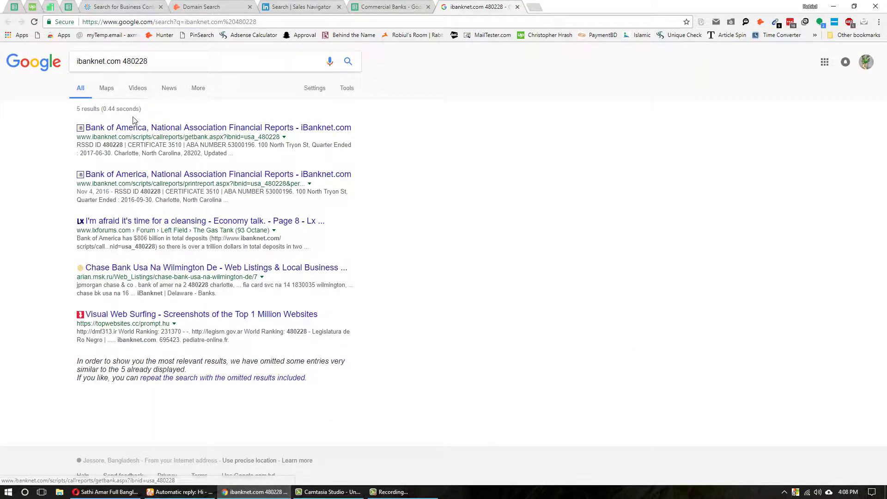
{"action": "middle_click", "coordinate": [129, 128]}
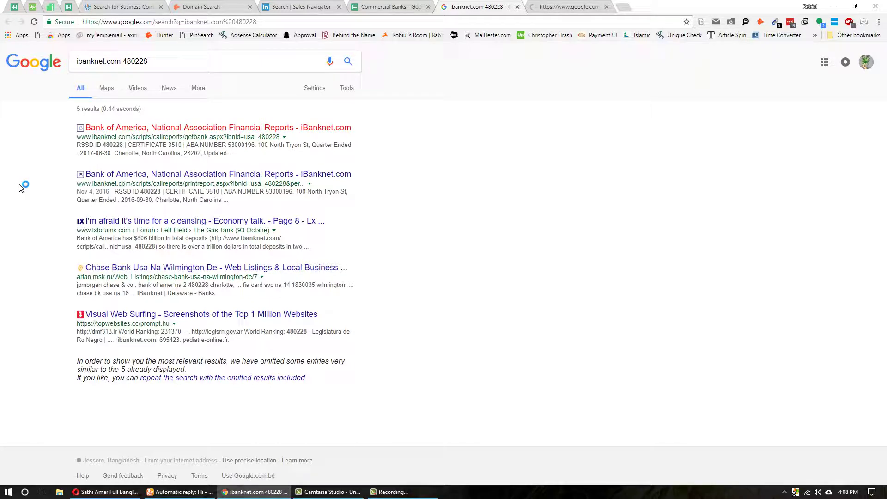
{"action": "left_click", "coordinate": [558, 5]}
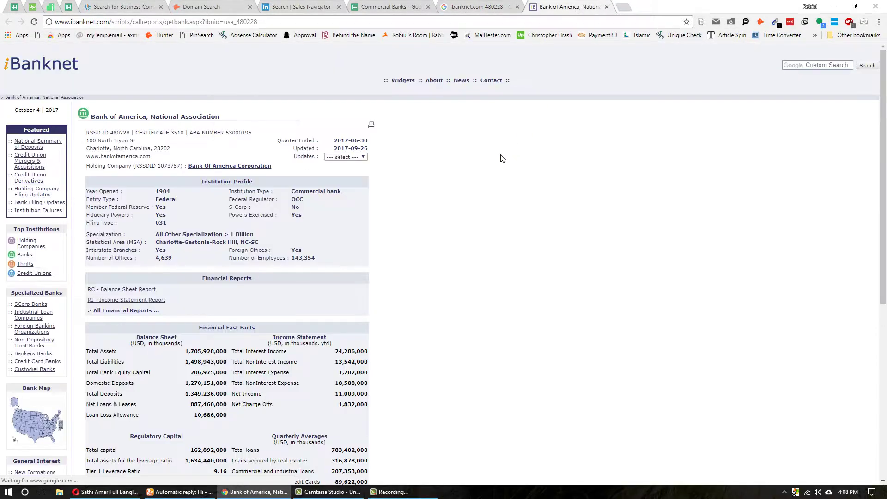
{"action": "left_click_drag", "start_coordinate": [152, 156], "coordinate": [87, 157]}
{"action": "right_click", "coordinate": [102, 158]}
{"action": "left_click", "coordinate": [139, 173]}
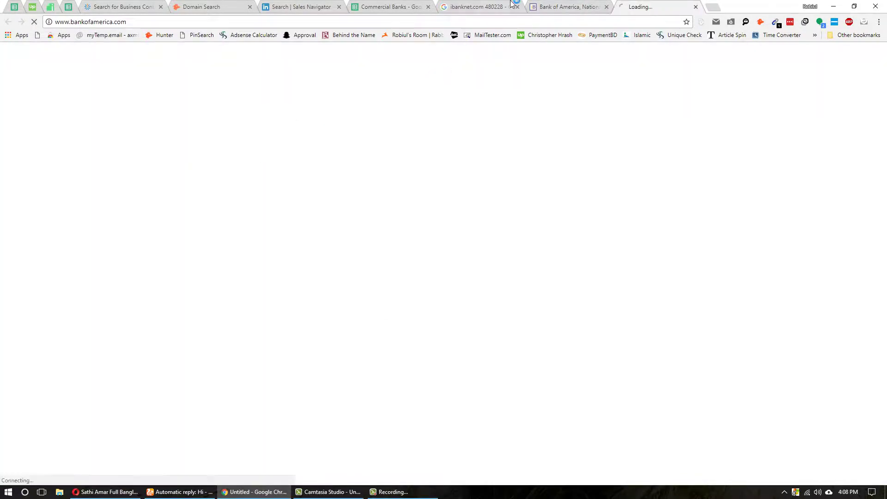
{"action": "left_click", "coordinate": [476, 7]}
{"action": "left_click", "coordinate": [409, 10]}
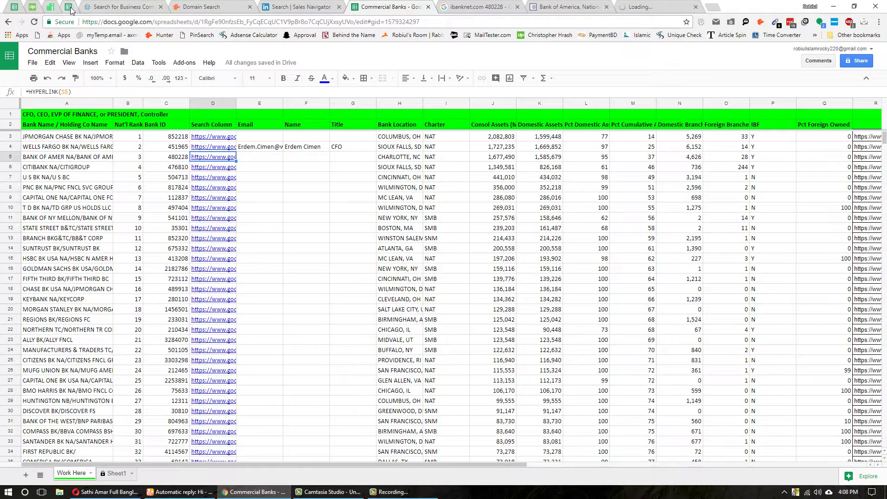
- Scroll through the Career insights of 7,422 alumni sheet, then bring up the Bank of America homepage
{"action": "left_click", "coordinate": [69, 7]}
{"action": "scroll", "coordinate": [416, 162], "scroll_direction": "up", "scroll_amount": 2}
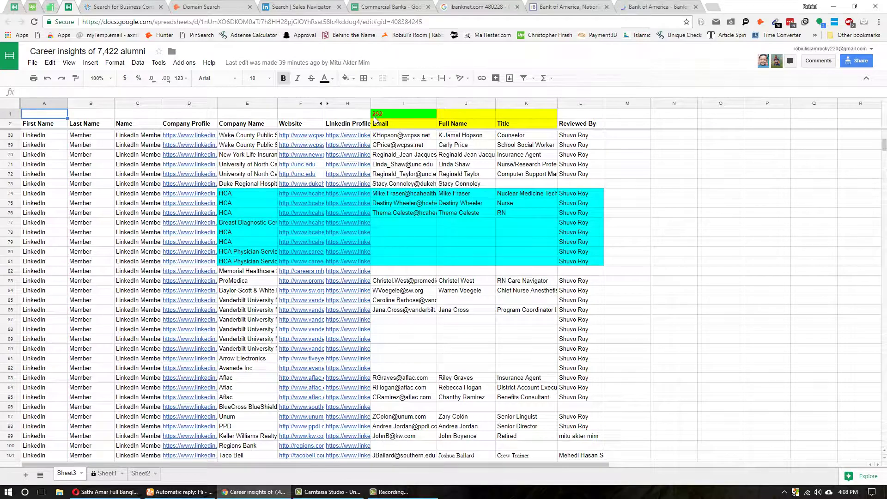
{"action": "scroll", "coordinate": [517, 198], "scroll_direction": "down", "scroll_amount": 7}
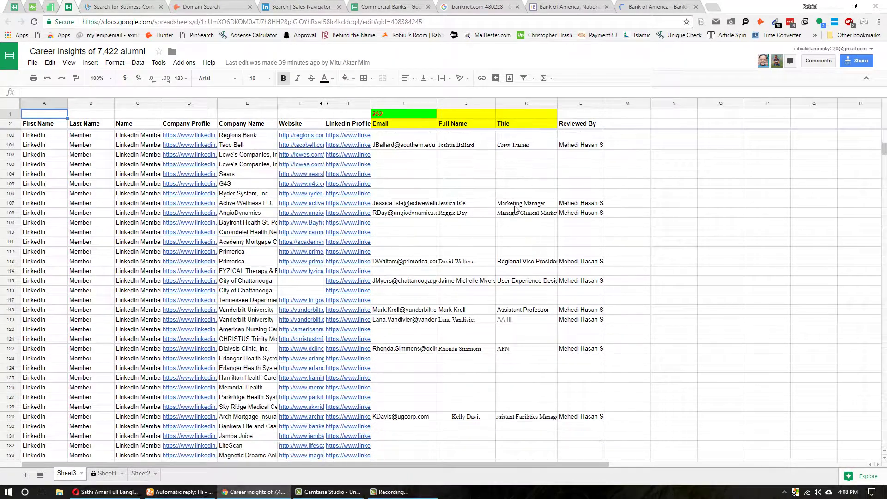
{"action": "scroll", "coordinate": [494, 212], "scroll_direction": "down", "scroll_amount": 5}
{"action": "scroll", "coordinate": [506, 215], "scroll_direction": "up", "scroll_amount": 3}
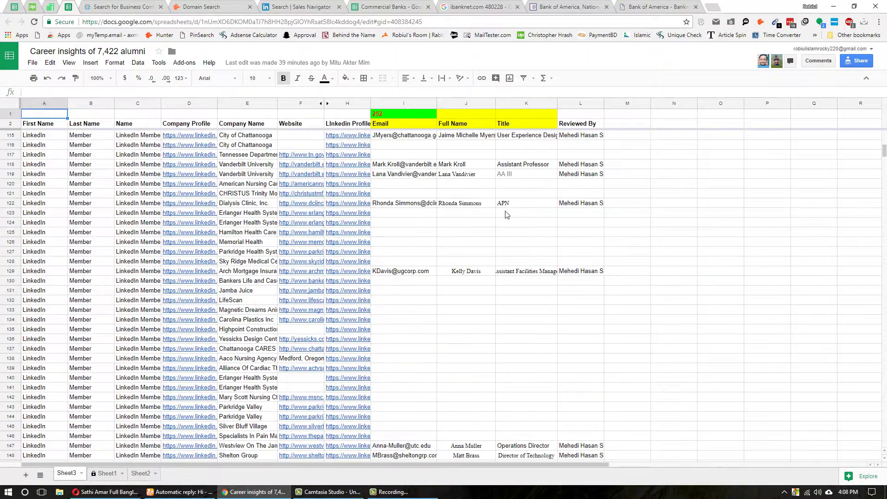
{"action": "left_click", "coordinate": [638, 6]}
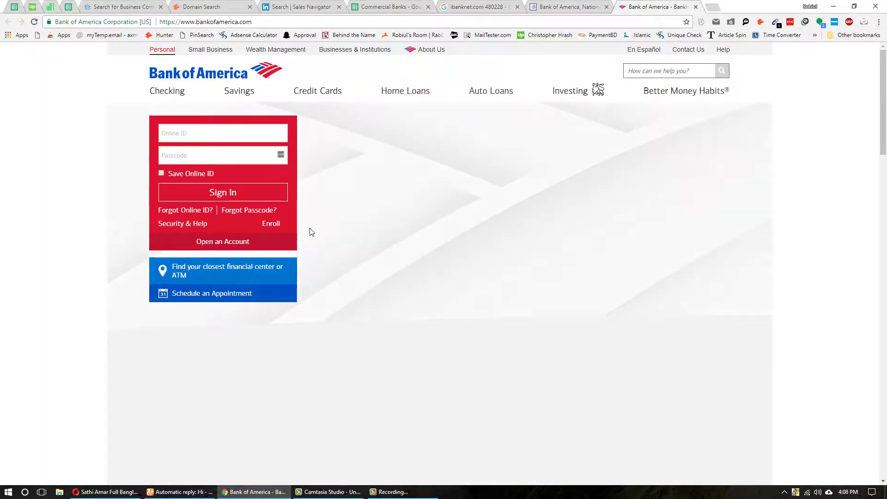
- Open Bank of America's LinkedIn company page from the site footer and select the company name
{"action": "scroll", "coordinate": [192, 303], "scroll_direction": "down", "scroll_amount": 20}
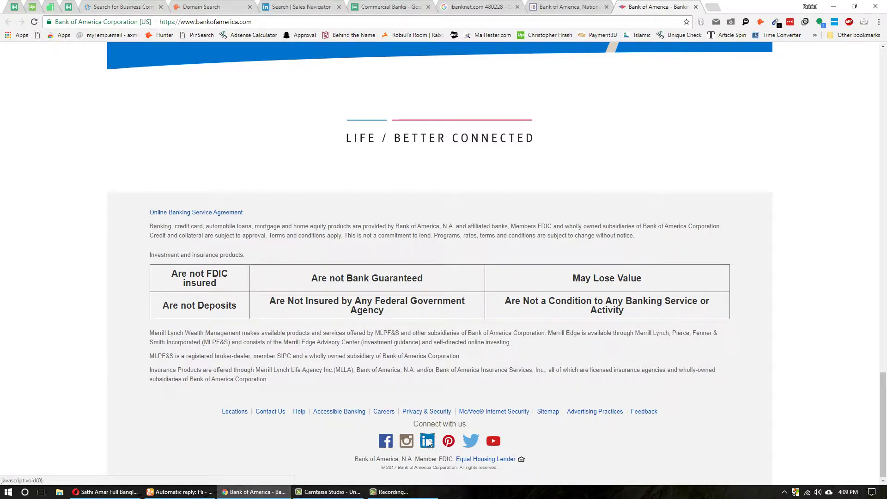
{"action": "left_click", "coordinate": [429, 442]}
{"action": "left_click", "coordinate": [355, 303]}
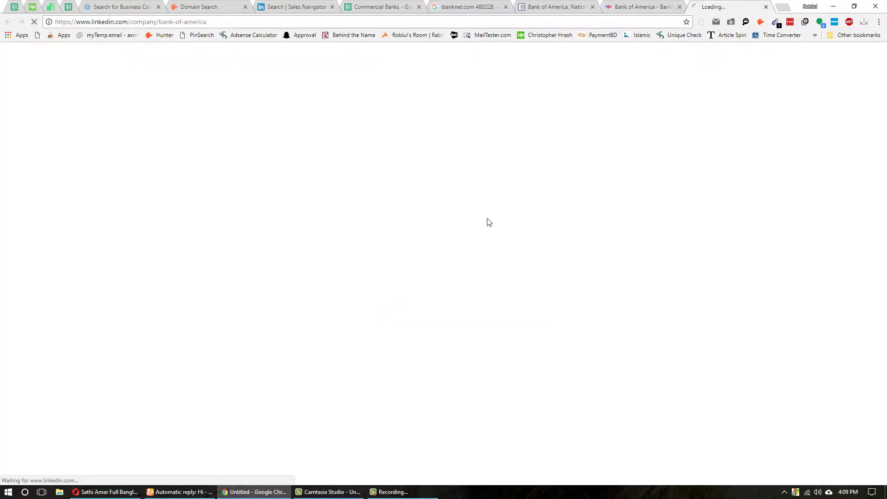
{"action": "key", "text": "ctrl+shift+Tab"}
{"action": "scroll", "coordinate": [472, 331], "scroll_direction": "up", "scroll_amount": 10}
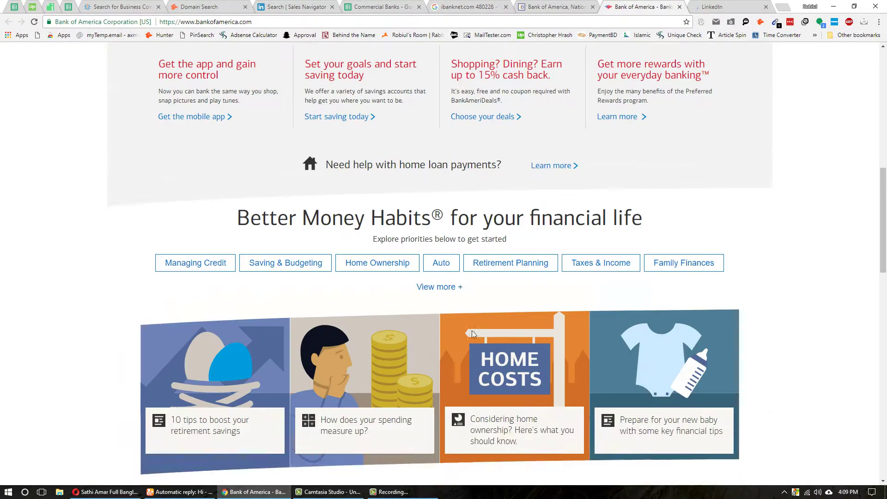
{"action": "scroll", "coordinate": [473, 331], "scroll_direction": "up", "scroll_amount": 10}
{"action": "left_click", "coordinate": [706, 5]}
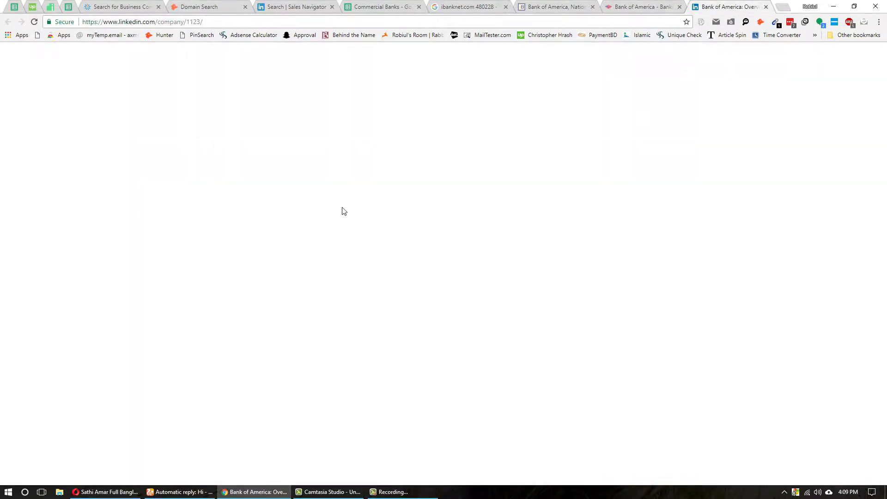
{"action": "triple_click", "coordinate": [293, 155]}
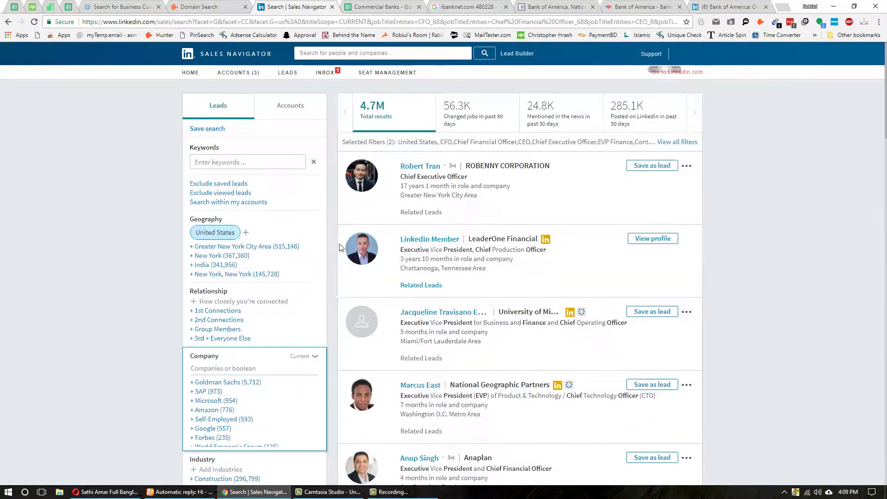
{"action": "left_click", "coordinate": [296, 6]}
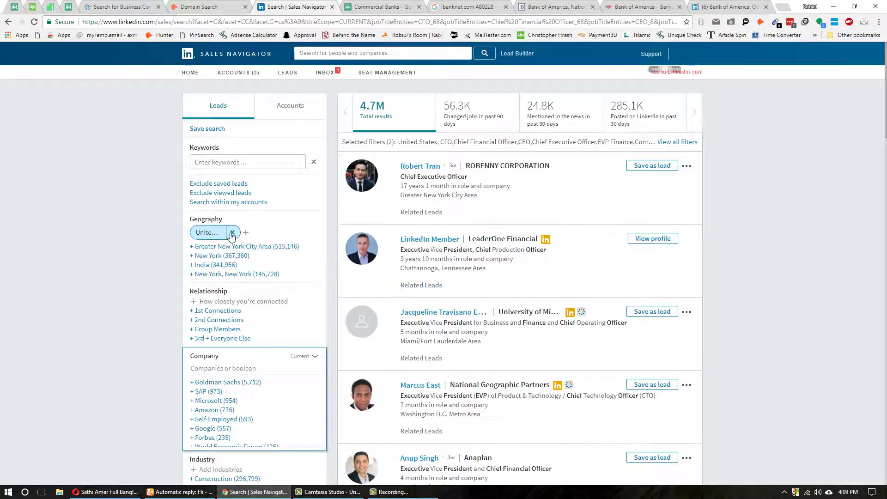
- Filter leads to Bank of America (17.4K results) and open the first lead in a new tab
{"action": "left_click", "coordinate": [226, 366]}
{"action": "key", "text": "ctrl+v"}
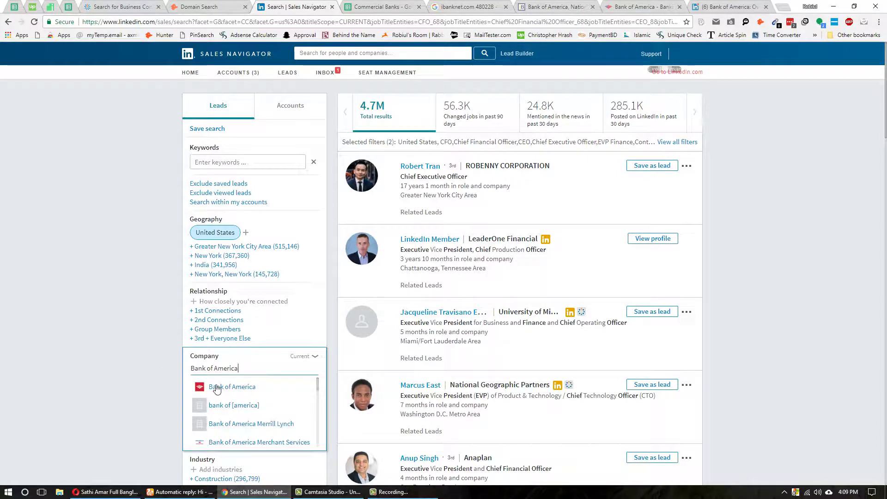
{"action": "left_click", "coordinate": [216, 388]}
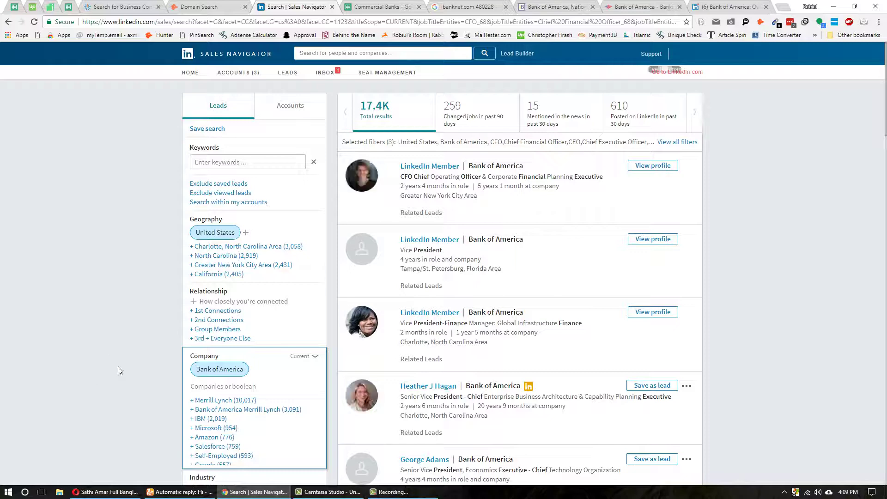
{"action": "scroll", "coordinate": [443, 326], "scroll_direction": "down", "scroll_amount": 4}
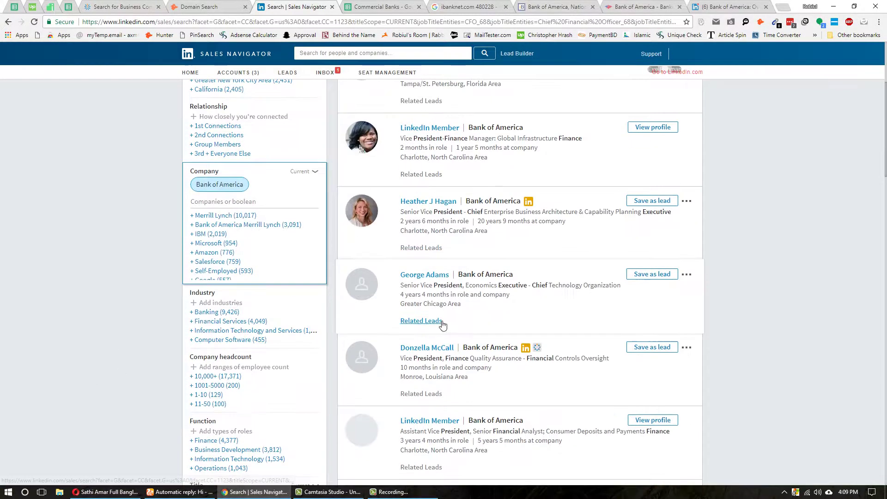
{"action": "scroll", "coordinate": [443, 325], "scroll_direction": "up", "scroll_amount": 4}
{"action": "middle_click", "coordinate": [427, 166]}
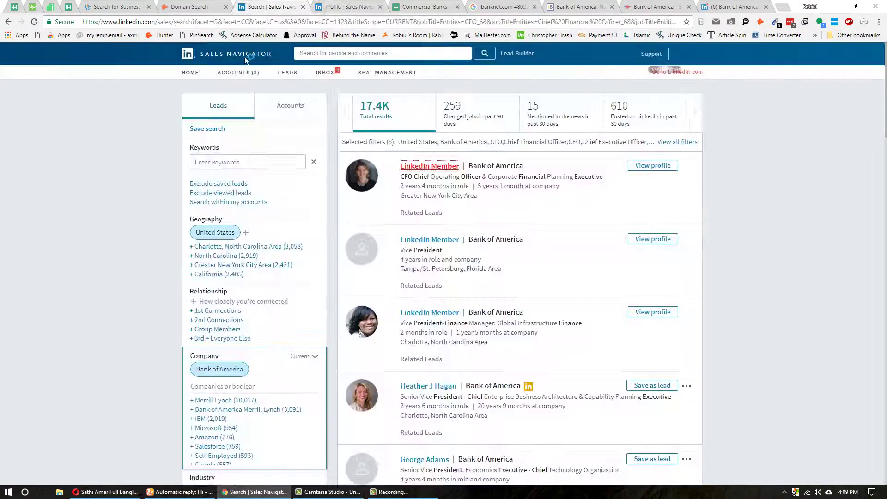
- Select the search page's web address, then header cell F1 in the Commercial Banks sheet
{"action": "left_click", "coordinate": [207, 22]}
{"action": "left_click", "coordinate": [410, 5]}
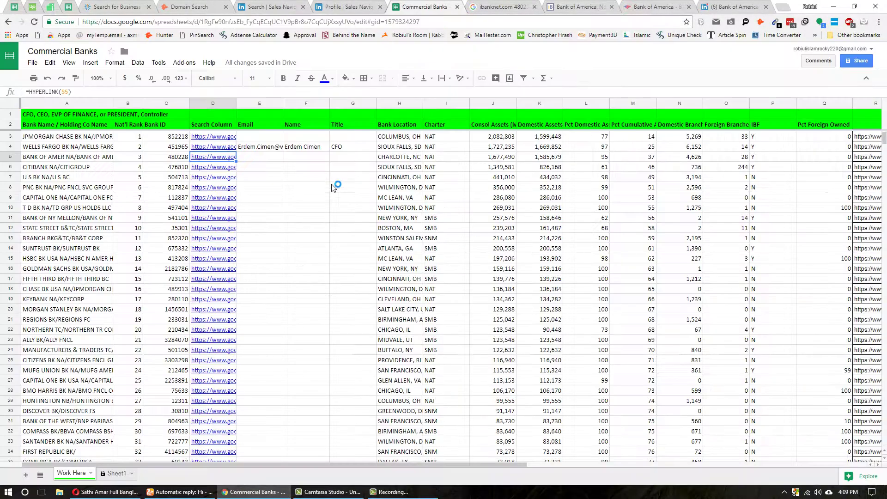
{"action": "left_click", "coordinate": [309, 116]}
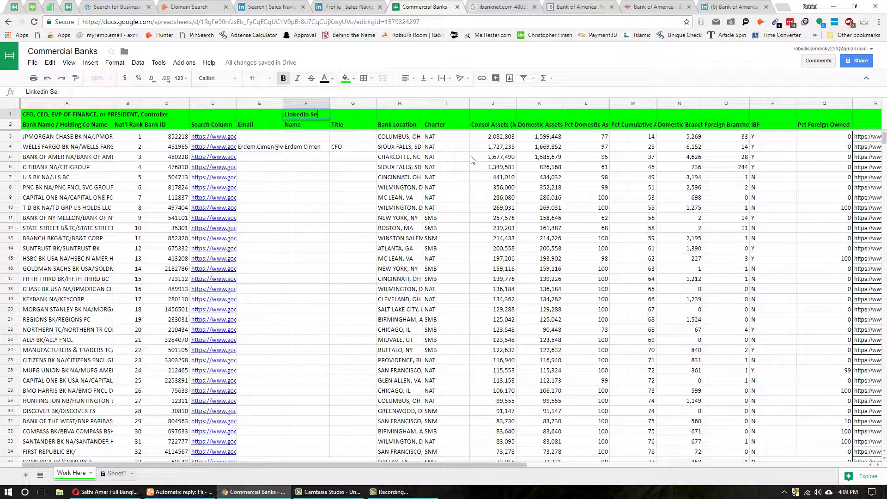
- Finish the F1 header 'Linkedin Serch Link' and set its text wrapping to Overflow
{"action": "type", "text": "Link"}
{"action": "key", "text": "Tab"}
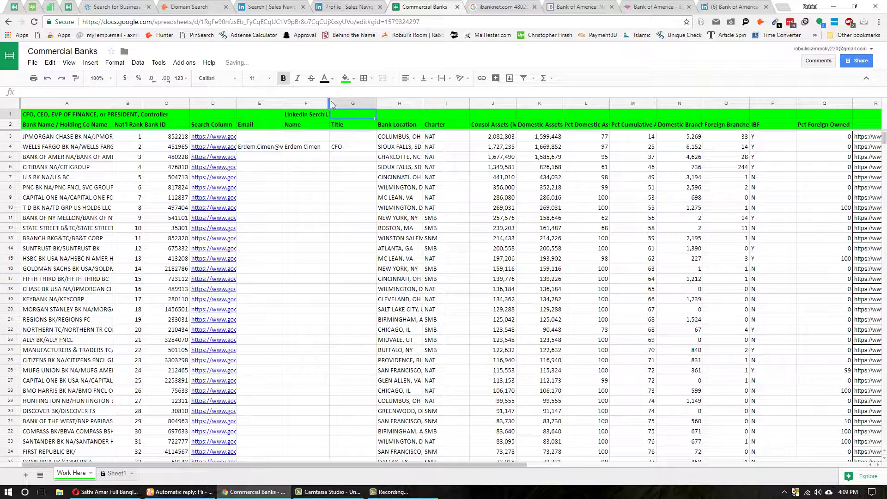
{"action": "left_click", "coordinate": [305, 117]}
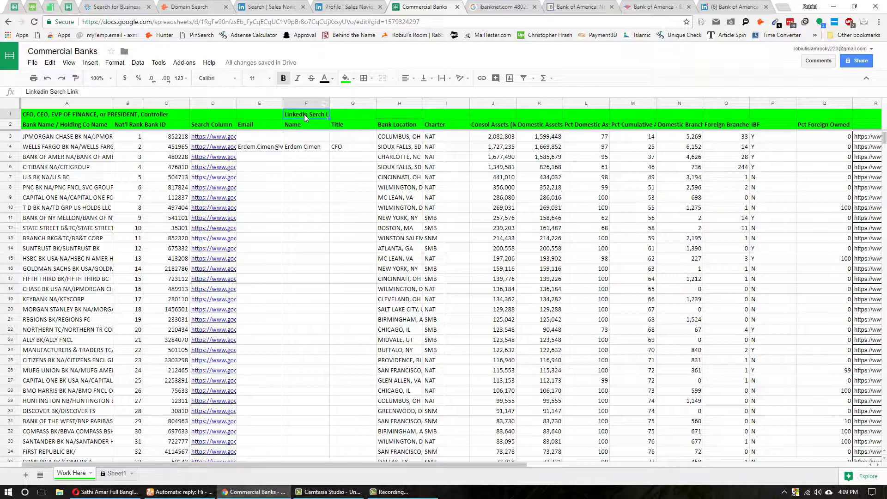
{"action": "left_click", "coordinate": [115, 62]}
{"action": "mouse_move", "coordinate": [148, 196]}
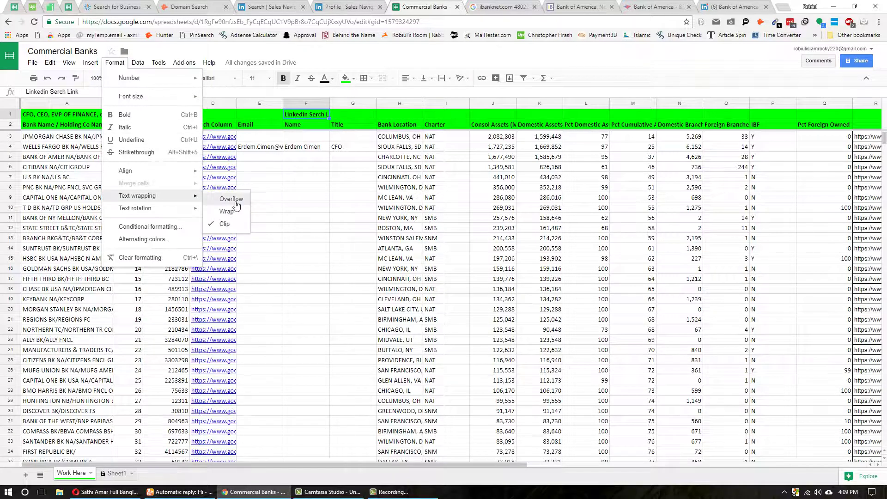
{"action": "left_click", "coordinate": [233, 200]}
- Select cell H1, then bring up the Sales Navigator lead search
{"action": "left_click", "coordinate": [396, 115]}
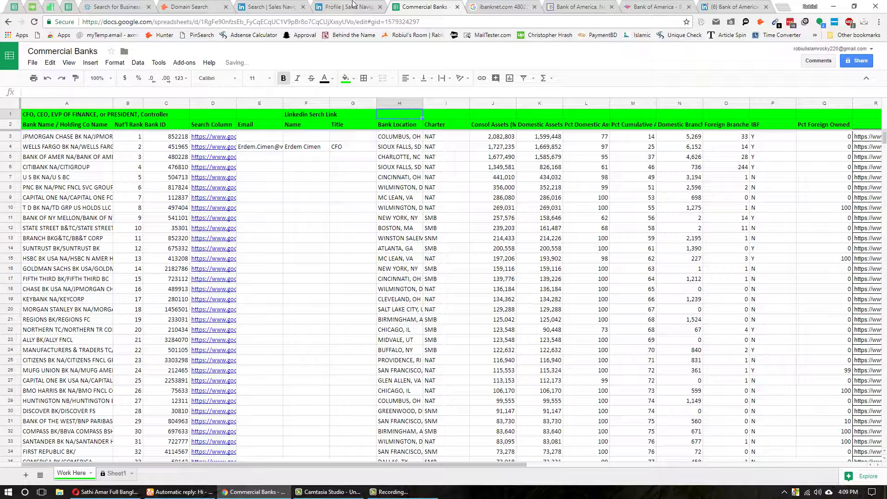
{"action": "left_click", "coordinate": [353, 6]}
{"action": "left_click", "coordinate": [270, 7]}
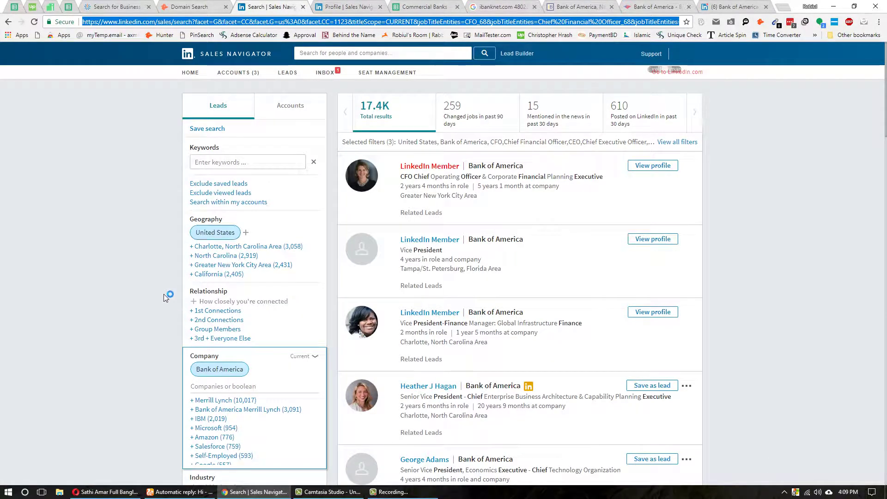
- Drop the Bank of America company filter (4.7M results) and copy the search URL
{"action": "mouse_move", "coordinate": [241, 373]}
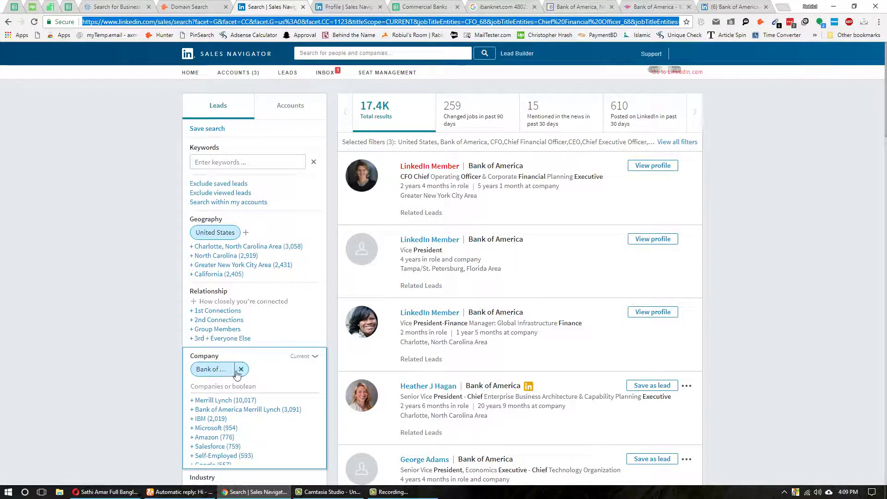
{"action": "left_click", "coordinate": [240, 370]}
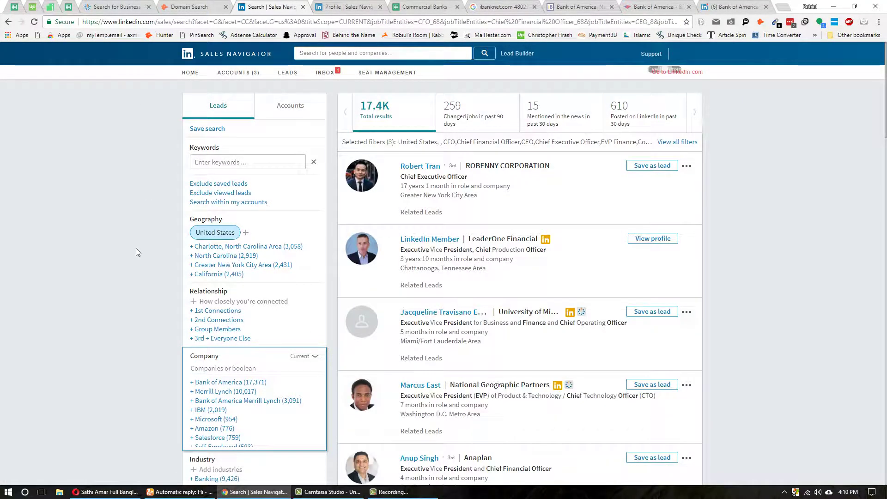
{"action": "left_click", "coordinate": [206, 21]}
{"action": "left_click", "coordinate": [407, 6]}
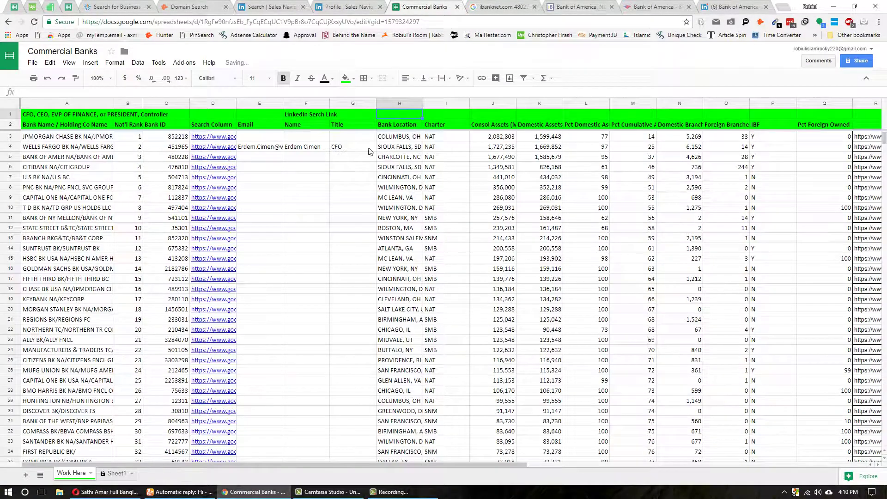
- Paste the Sales Navigator search URL into H1 and set it to overflow across row 1
{"action": "key", "text": "ctrl+v"}
{"action": "left_click", "coordinate": [306, 167]}
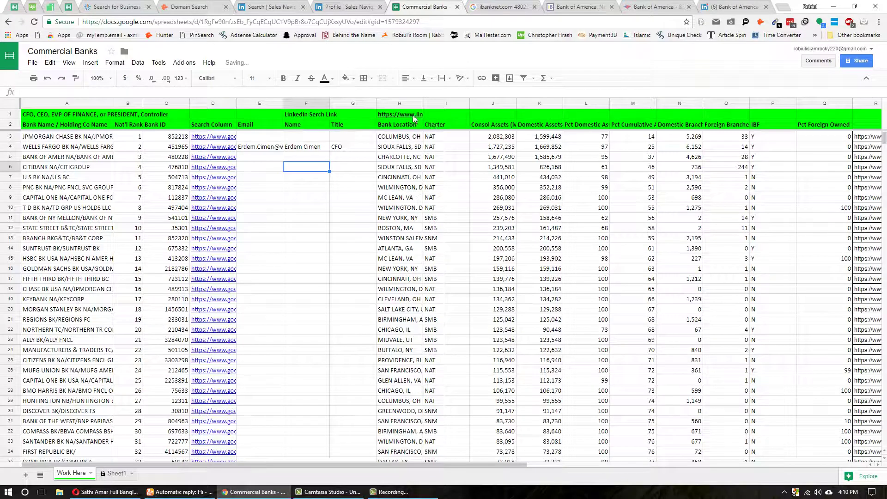
{"action": "left_click", "coordinate": [413, 117]}
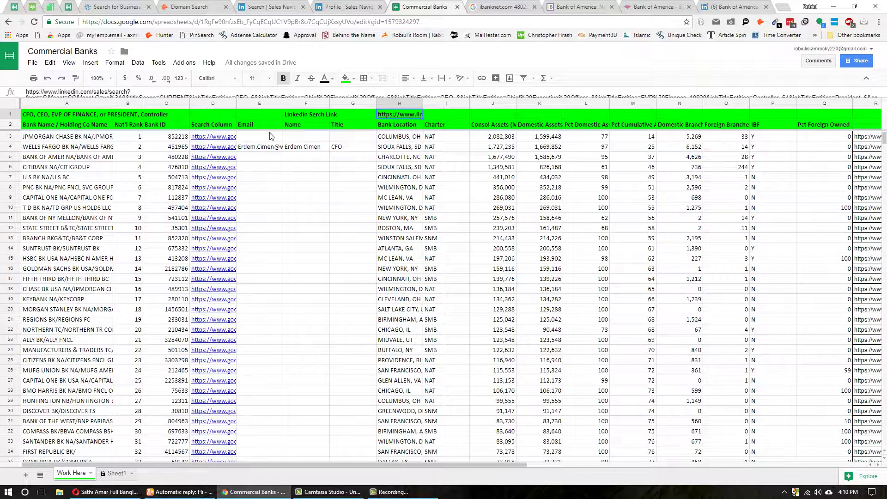
{"action": "left_click", "coordinate": [114, 63]}
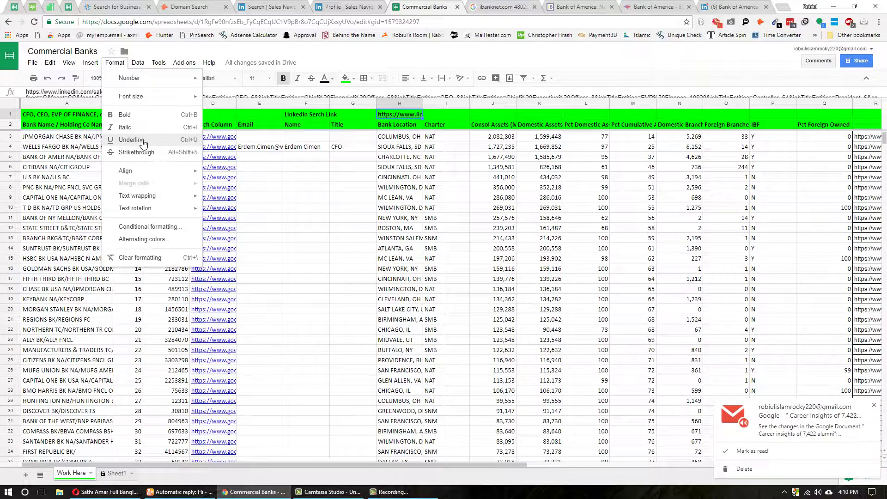
{"action": "mouse_move", "coordinate": [173, 198]}
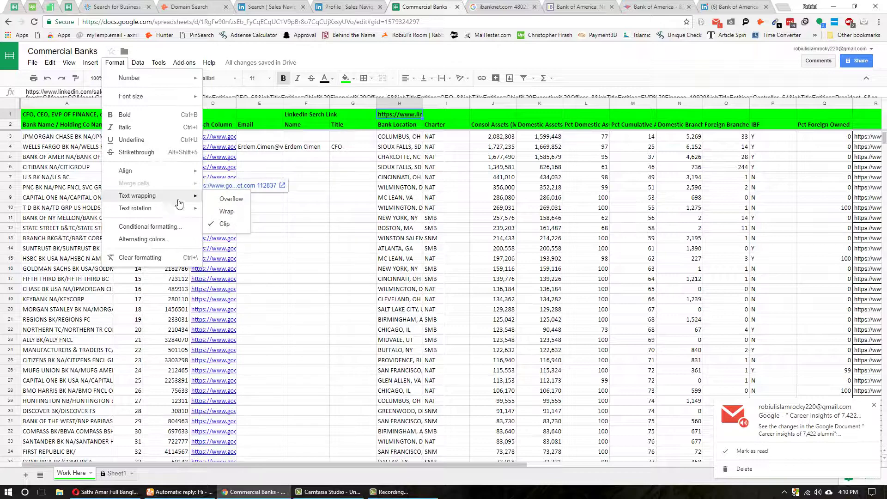
{"action": "left_click", "coordinate": [231, 199]}
- Check the emails in E4 and E5, then go to the Bank of America CFO's profile
{"action": "left_click", "coordinate": [340, 187]}
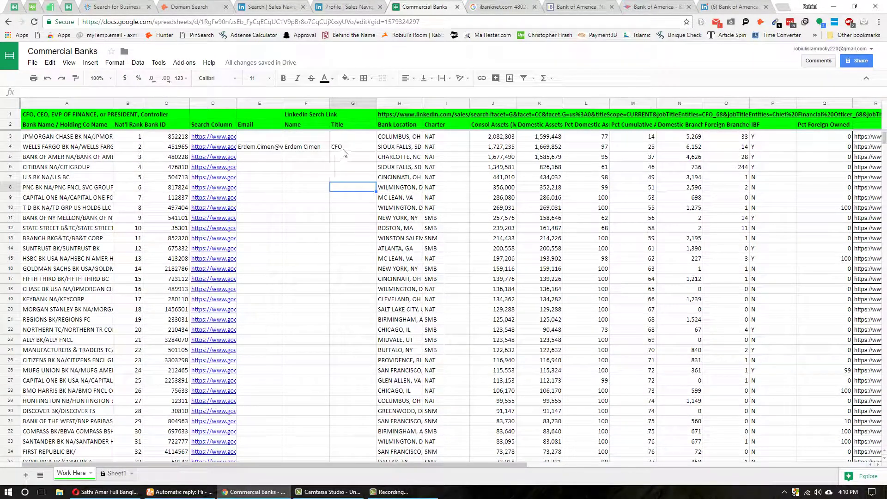
{"action": "left_click", "coordinate": [258, 148]}
{"action": "left_click", "coordinate": [258, 158]}
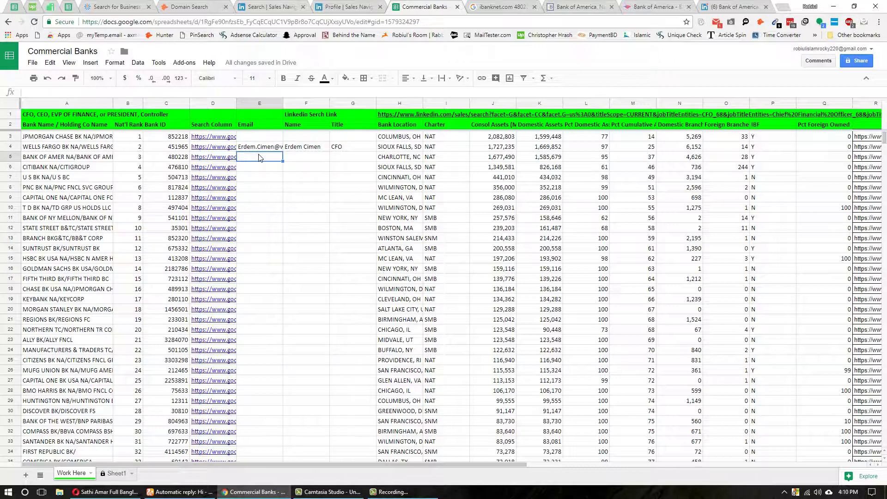
{"action": "left_click", "coordinate": [364, 5]}
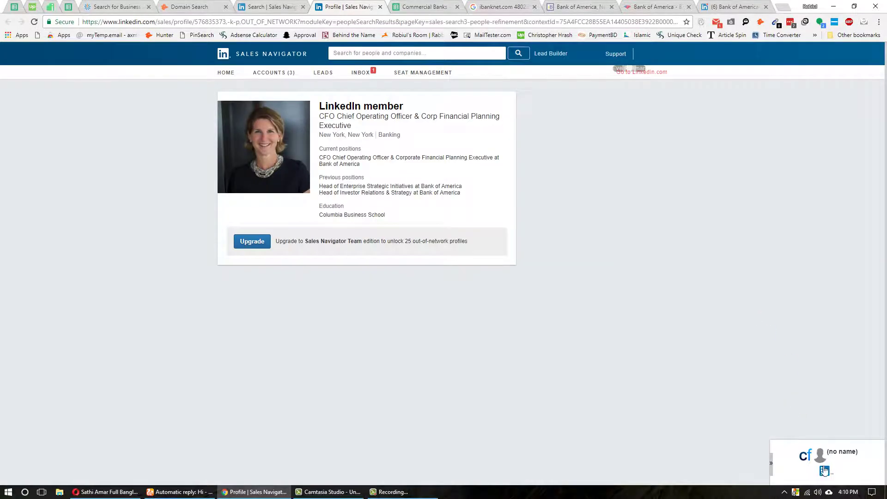
- Open the CFO's public LinkedIn profile, check ContactOut, and copy the bankofamerica.com domain
{"action": "left_click", "coordinate": [825, 471]}
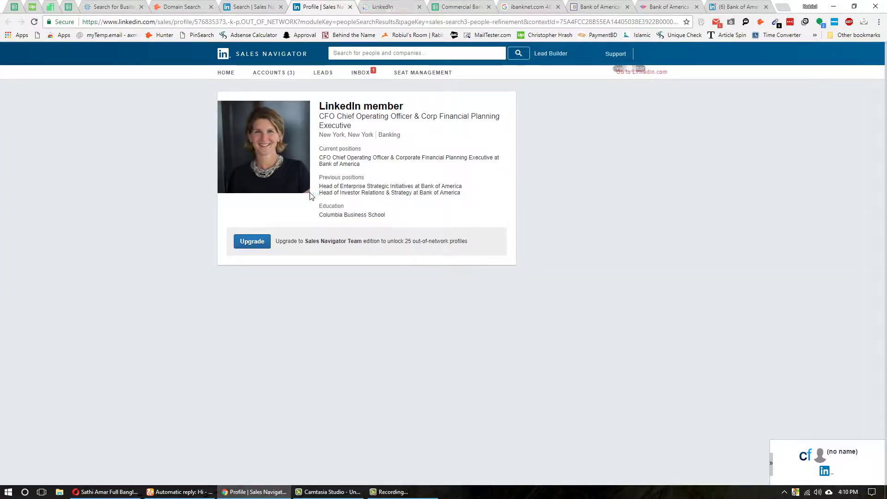
{"action": "key", "text": "ctrl+w"}
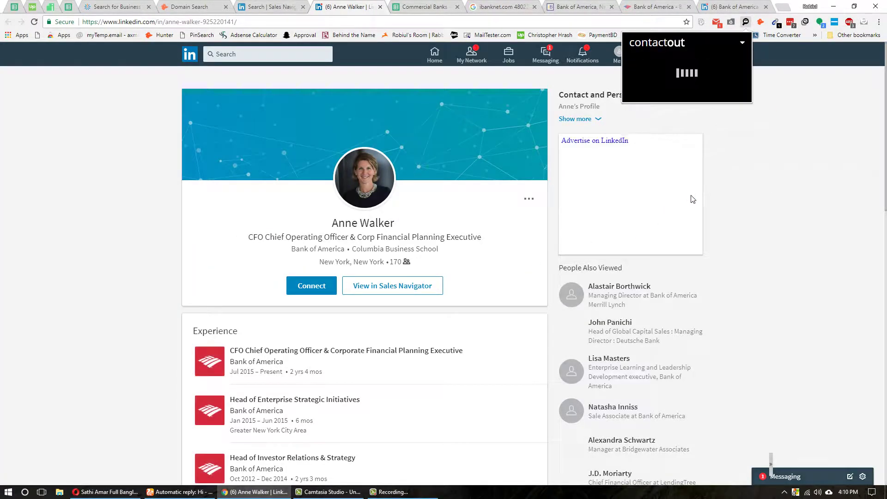
{"action": "left_click", "coordinate": [118, 237]}
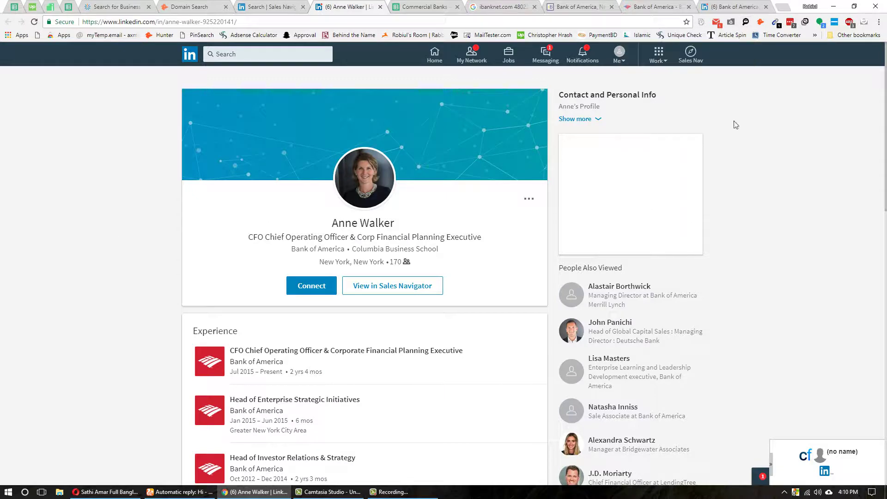
{"action": "left_click", "coordinate": [746, 21]}
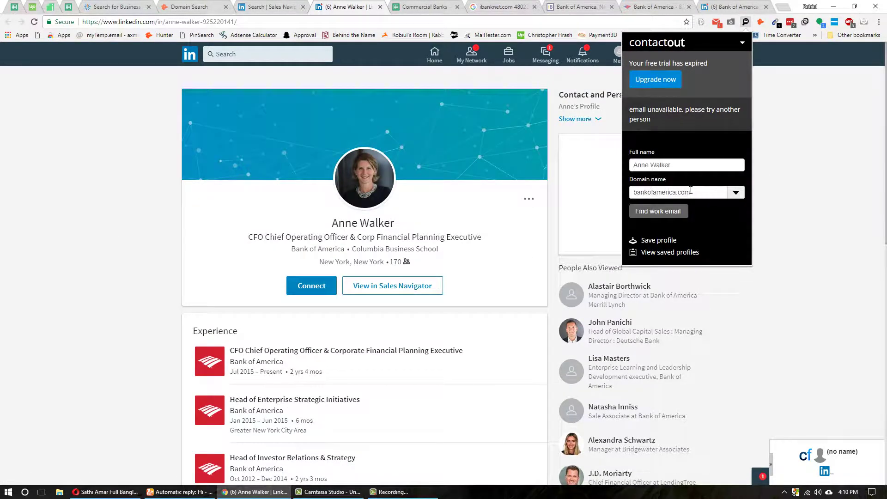
{"action": "double_click", "coordinate": [690, 190]}
{"action": "key", "text": "ctrl+c"}
{"action": "left_click", "coordinate": [180, 492]}
{"action": "left_click", "coordinate": [134, 7]}
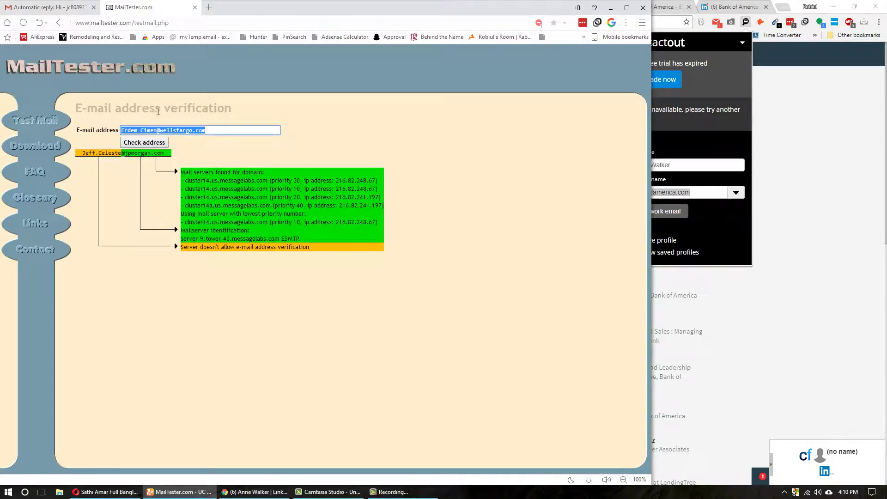
- In MailTester, change the address to the executive's first.last name at bankofamerica.com
{"action": "left_click_drag", "start_coordinate": [162, 131], "coordinate": [328, 259]}
{"action": "key", "text": "ctrl+v"}
{"action": "key", "text": "alt+Tab"}
{"action": "triple_click", "coordinate": [359, 226]}
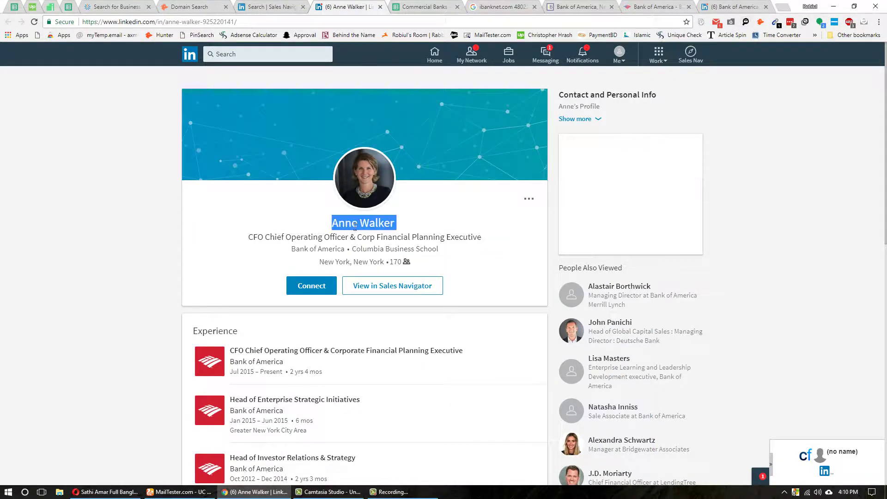
{"action": "left_click", "coordinate": [181, 492]}
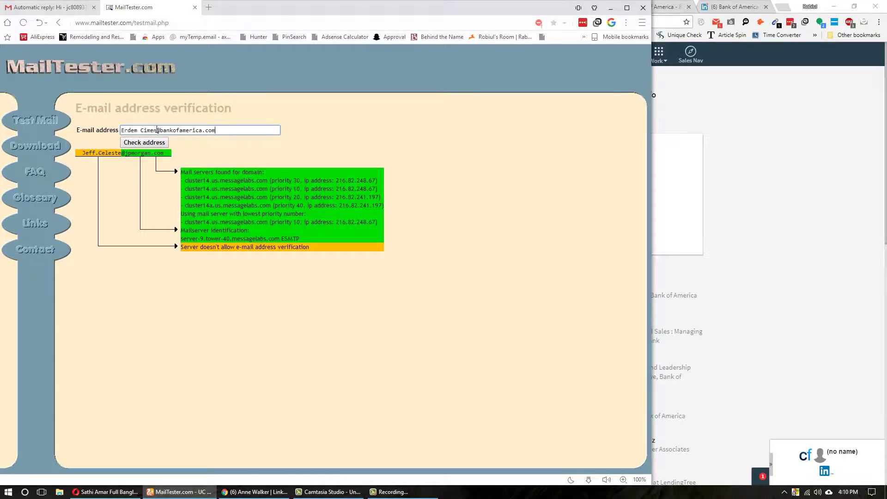
{"action": "left_click_drag", "start_coordinate": [157, 130], "coordinate": [121, 130]}
{"action": "key", "text": "ctrl+a"}
- Paste the address into the Gmail draft's To field to list bankofamerica.com permutations
{"action": "key", "text": "ctrl+Tab"}
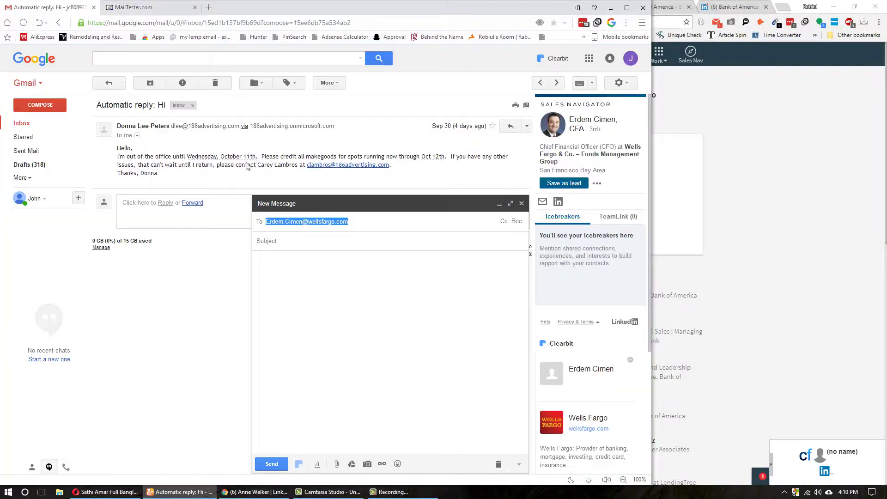
{"action": "key", "text": "ctrl+v"}
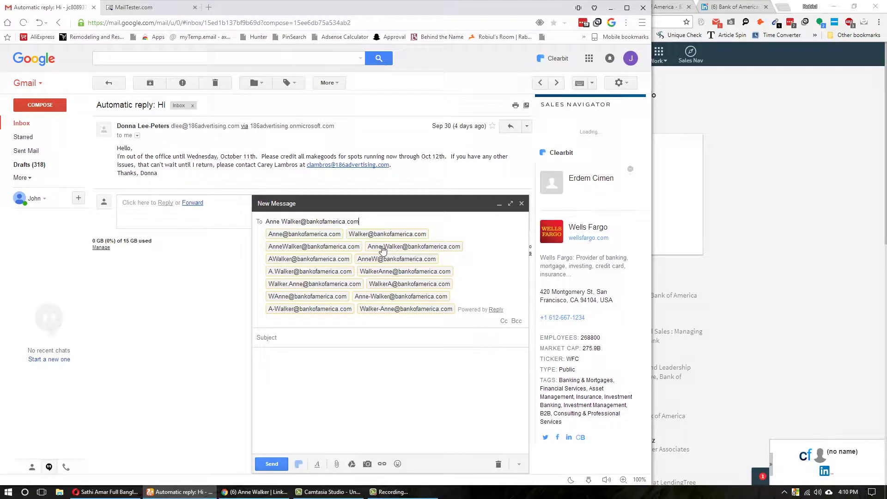
{"action": "mouse_move", "coordinate": [304, 264]}
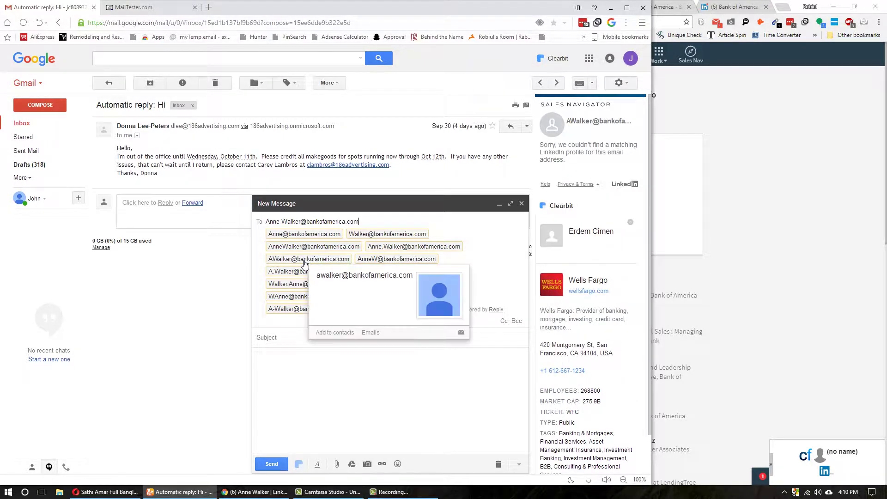
{"action": "mouse_move", "coordinate": [321, 237]}
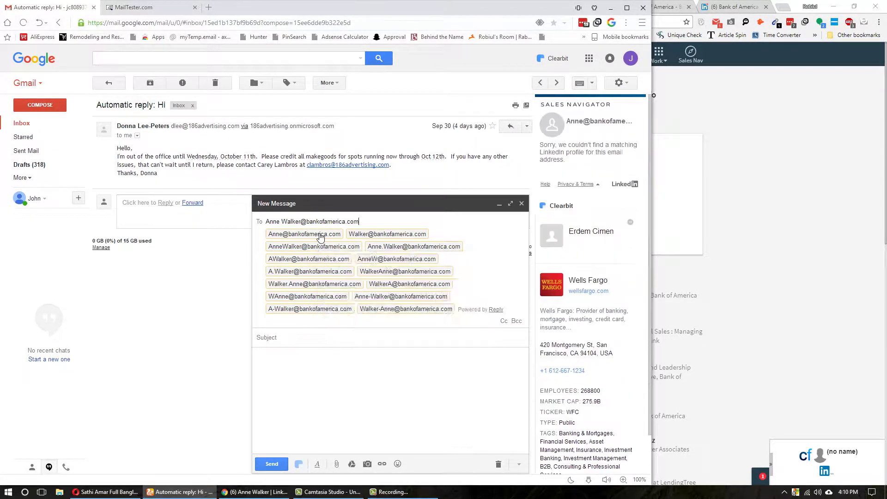
{"action": "mouse_move", "coordinate": [383, 250]}
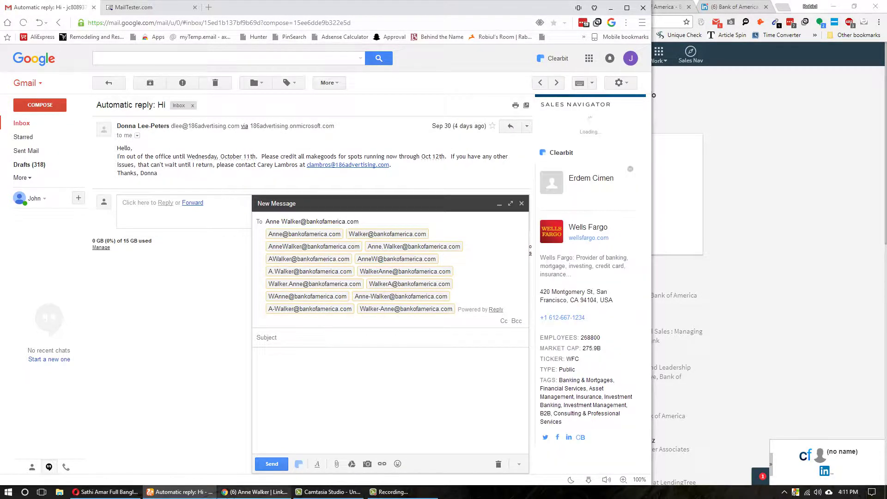
{"action": "key", "text": "alt+Tab"}
{"action": "left_click", "coordinate": [656, 7]}
{"action": "left_click", "coordinate": [577, 18]}
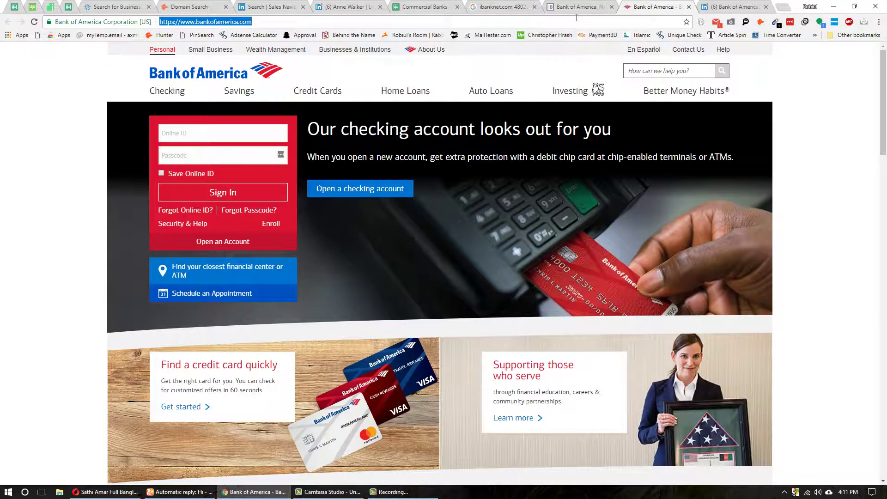
- Google the guessed address and select a real bankofamerica.com address from the newsroom result
{"action": "key", "text": "ctrl+v"}
{"action": "key", "text": "Return"}
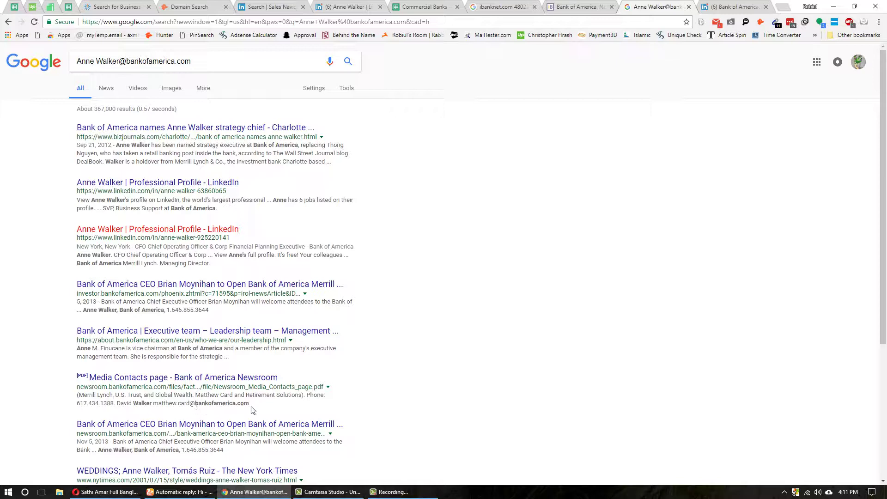
{"action": "left_click_drag", "start_coordinate": [251, 403], "coordinate": [155, 406]}
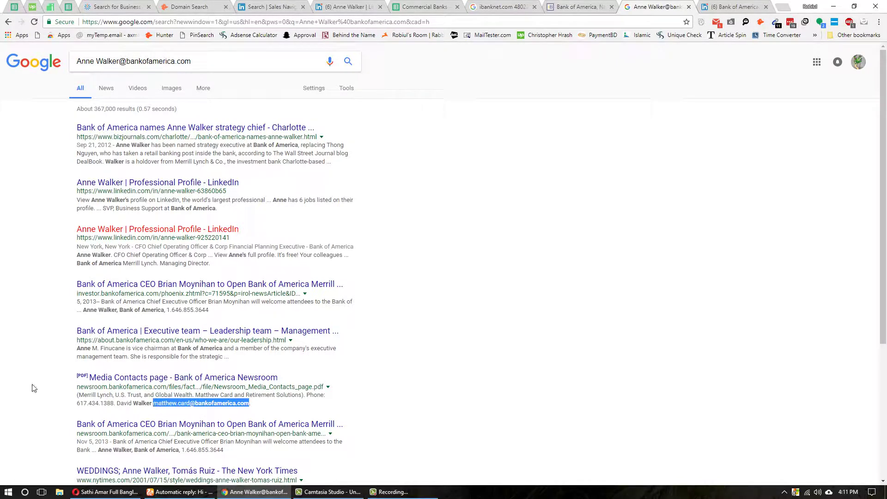
{"action": "scroll", "coordinate": [3, 351], "scroll_direction": "down", "scroll_amount": 4}
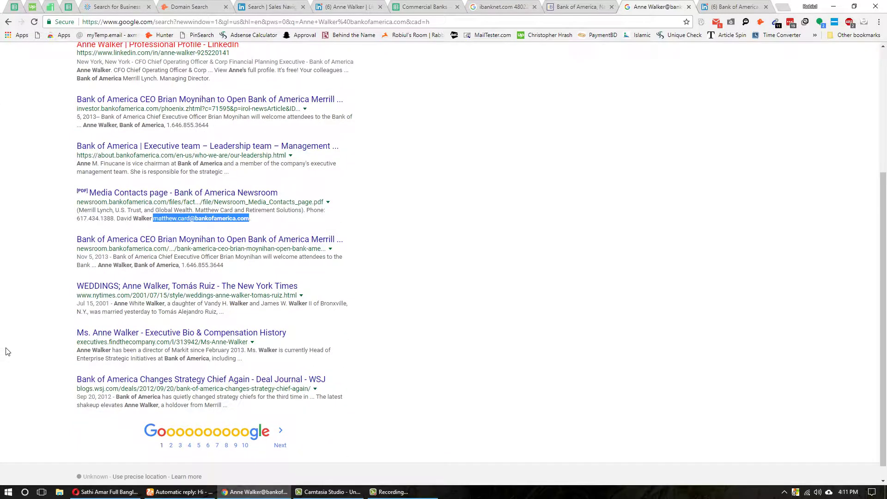
{"action": "scroll", "coordinate": [6, 351], "scroll_direction": "down", "scroll_amount": 1}
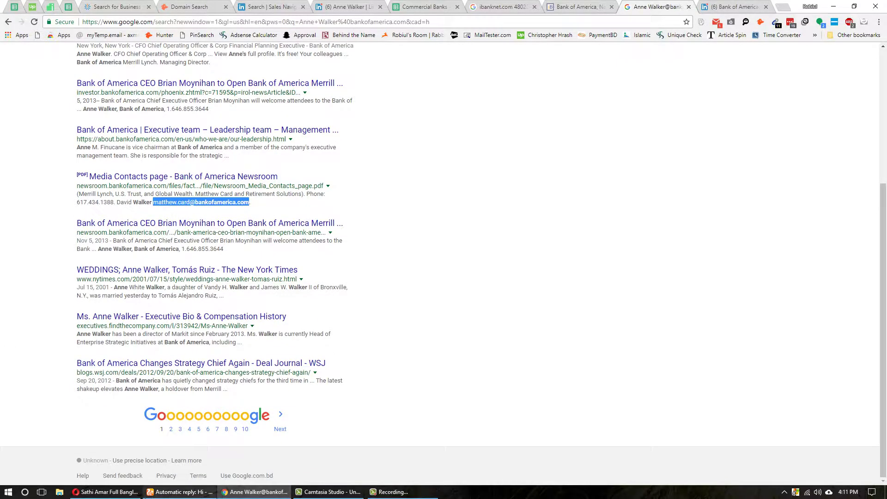
- Bring Gmail forward and start a new e-mail message
{"action": "left_click", "coordinate": [181, 492]}
{"action": "right_click", "coordinate": [180, 492]}
{"action": "left_click", "coordinate": [522, 203]}
{"action": "left_click", "coordinate": [521, 204]}
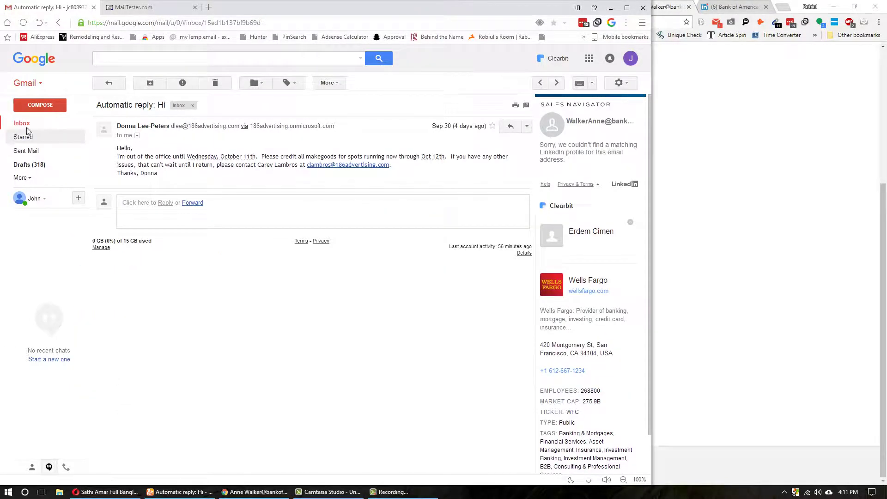
- Add the copied newsroom address as a recipient of the new message
{"action": "left_click", "coordinate": [40, 104]}
{"action": "key", "text": "ctrl+v"}
{"action": "mouse_move", "coordinate": [322, 222]}
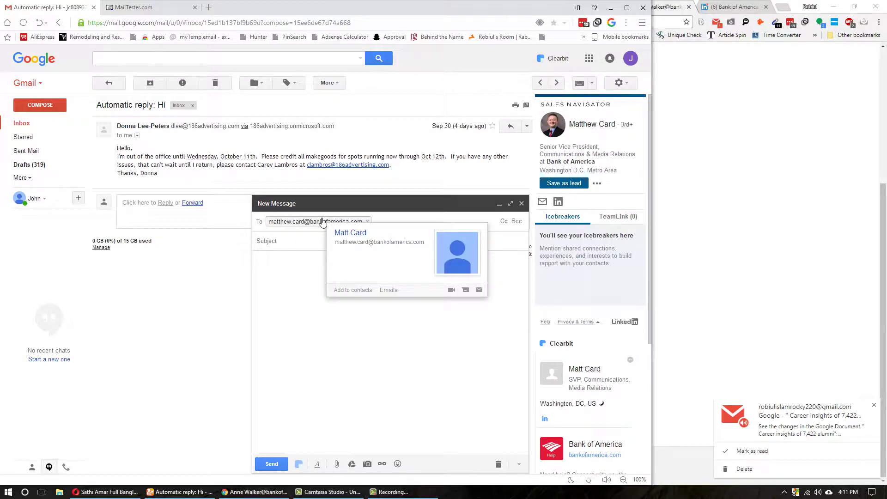
{"action": "left_click", "coordinate": [254, 492]}
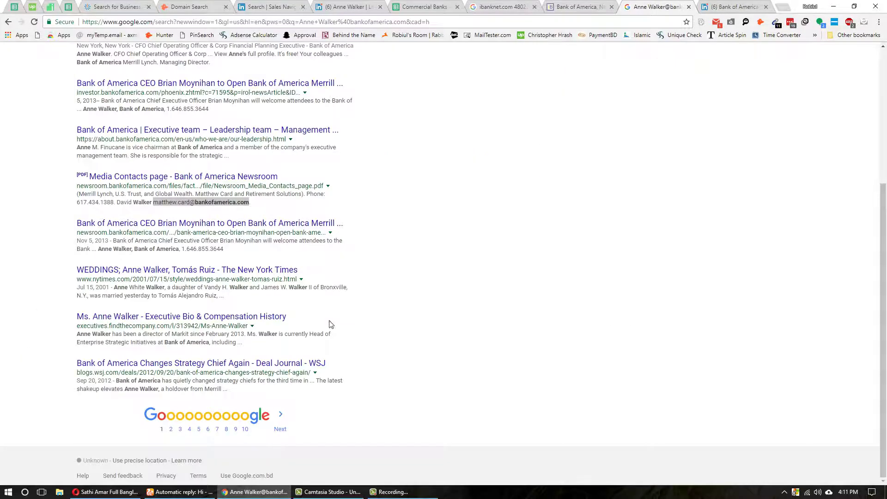
{"action": "left_click", "coordinate": [345, 7]}
{"action": "right_click", "coordinate": [367, 224]}
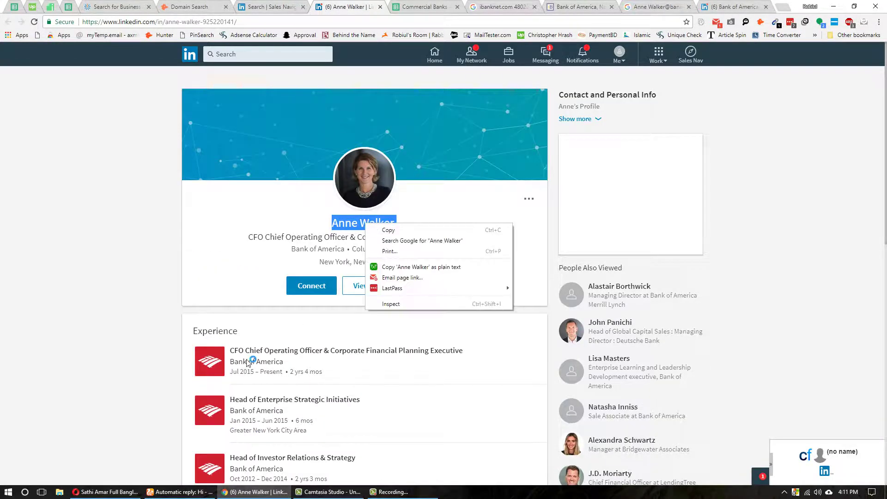
{"action": "left_click", "coordinate": [180, 492]}
{"action": "left_click", "coordinate": [134, 7]}
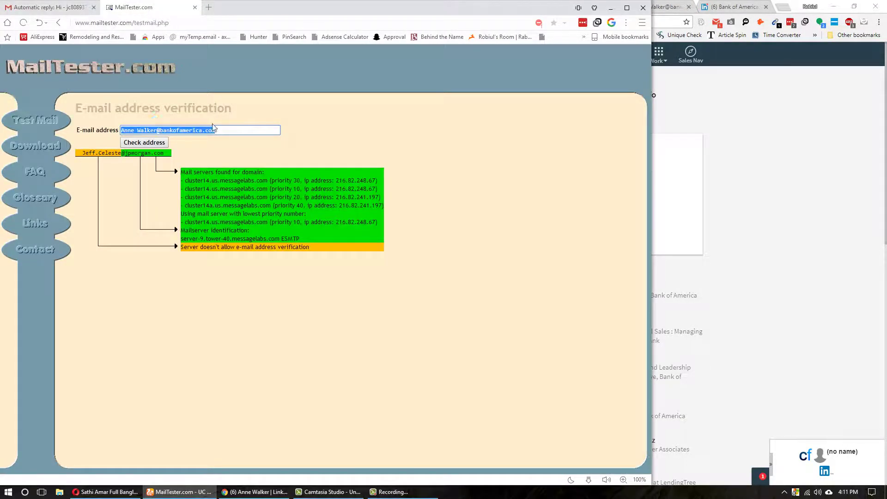
{"action": "left_click", "coordinate": [46, 7]}
{"action": "key", "text": "ctrl+v"}
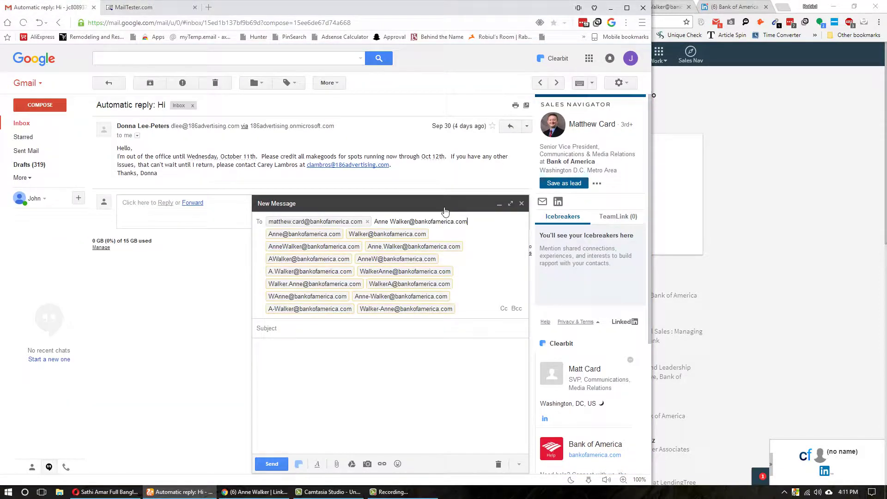
{"action": "left_click", "coordinate": [396, 247]}
{"action": "key", "text": "ctrl+a"}
{"action": "key", "text": "ctrl+c"}
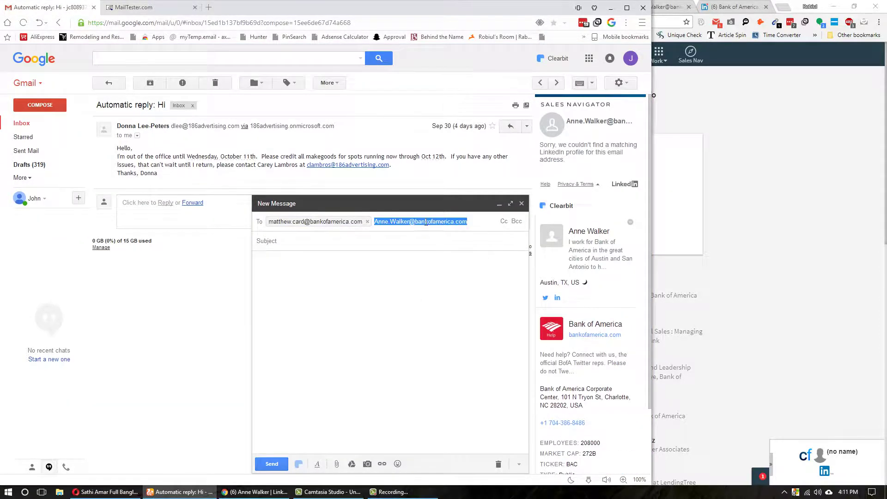
- Verify the first.last address on MailTester, which reports it doesn't exist, and keep it as recipient
{"action": "left_click", "coordinate": [173, 4]}
{"action": "key", "text": "ctrl+v"}
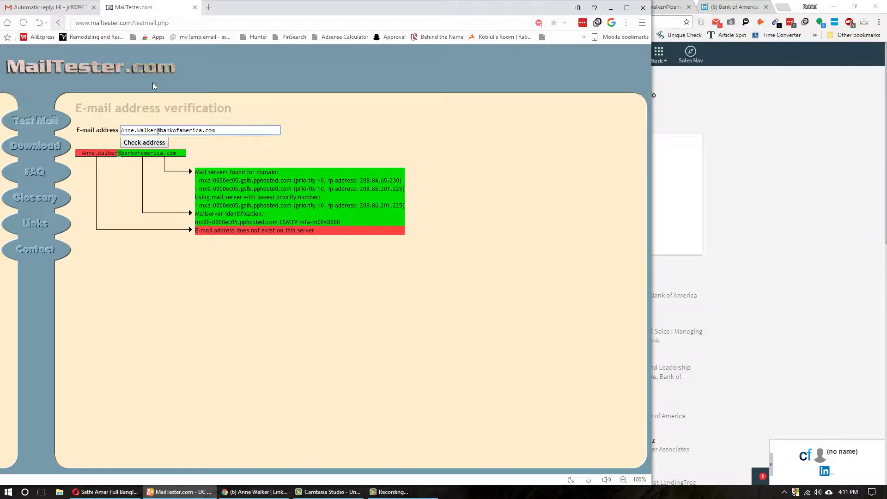
{"action": "left_click", "coordinate": [46, 7]}
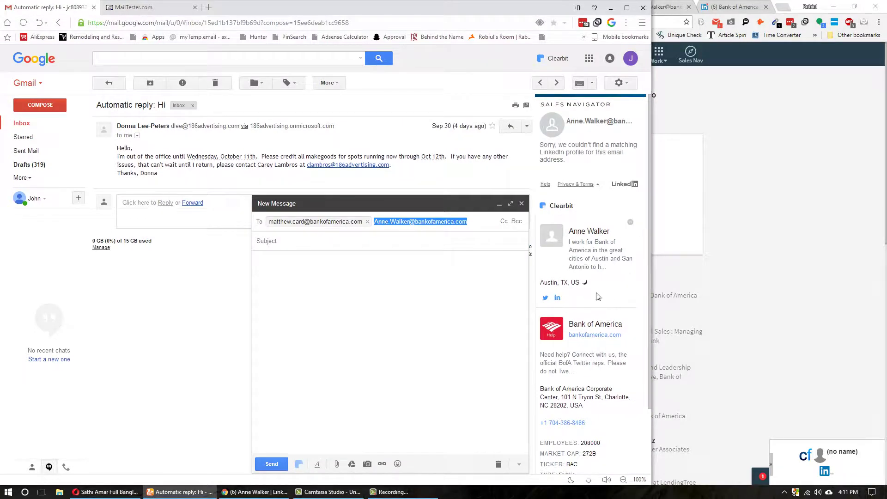
{"action": "left_click", "coordinate": [134, 7]}
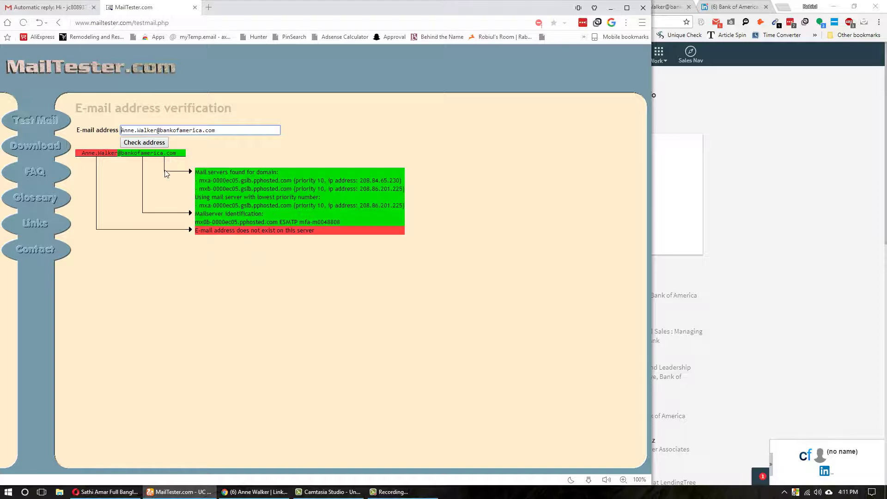
{"action": "left_click", "coordinate": [58, 4]}
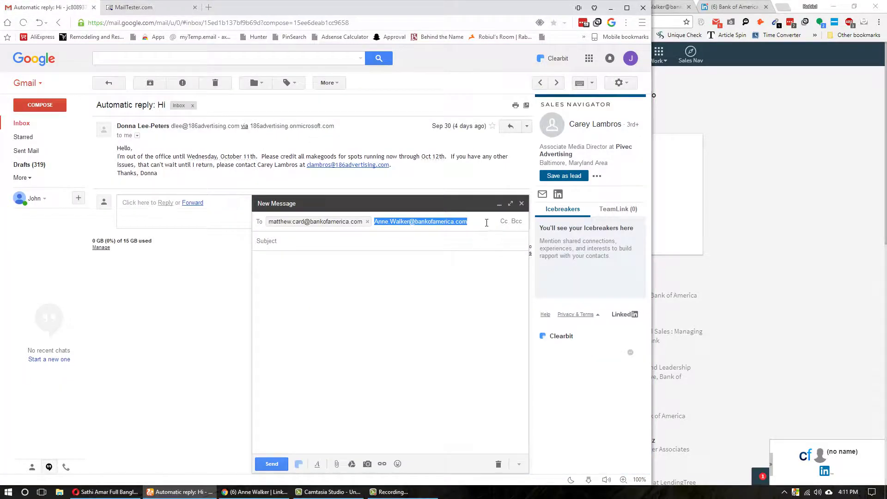
{"action": "left_click", "coordinate": [471, 221]}
{"action": "key", "text": "Return"}
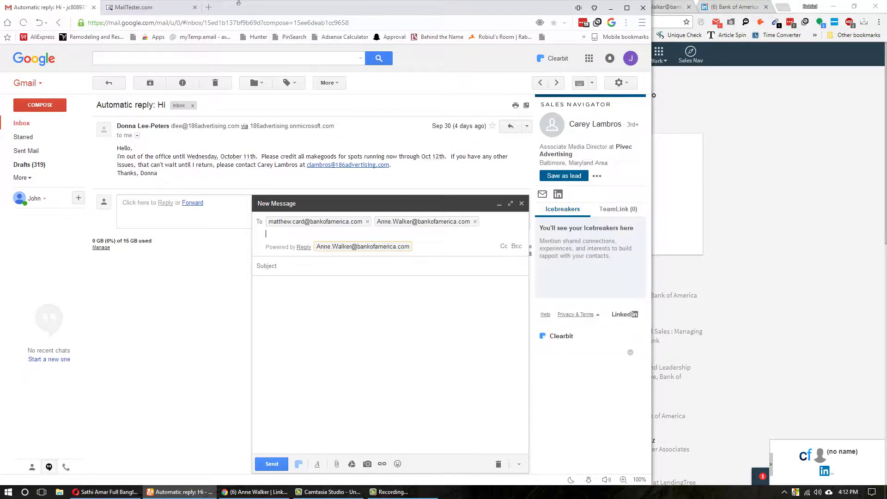
{"action": "key", "text": "ctrl+Tab"}
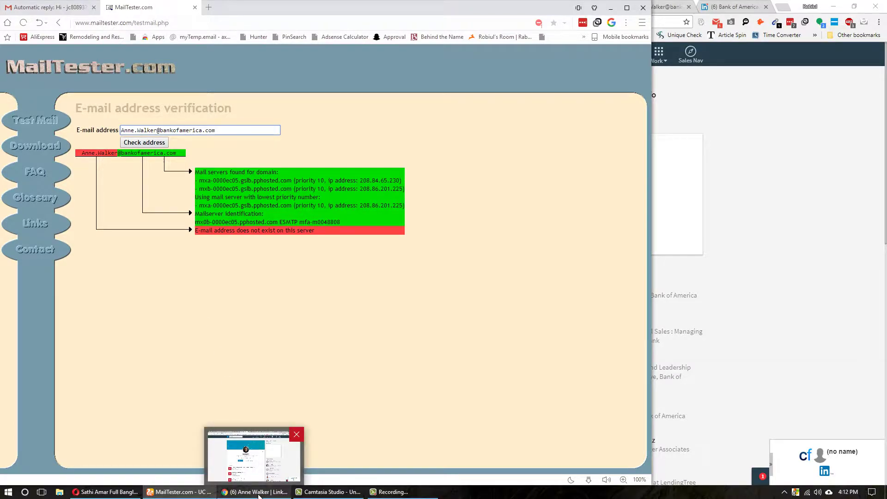
{"action": "left_click", "coordinate": [259, 493]}
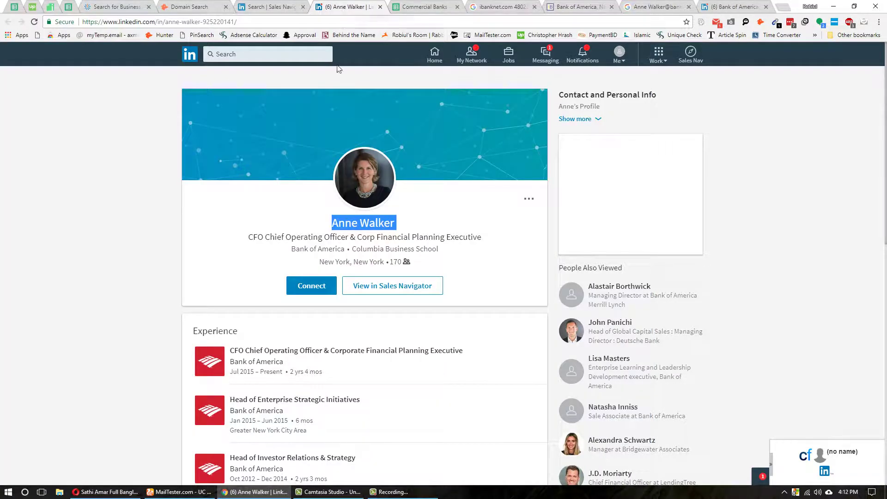
- Close the CFO's profile and open the Anaplan EVP and CFO lead from the 4.7M results
{"action": "key", "text": "ctrl+w"}
{"action": "key", "text": "ctrl+shift+Tab"}
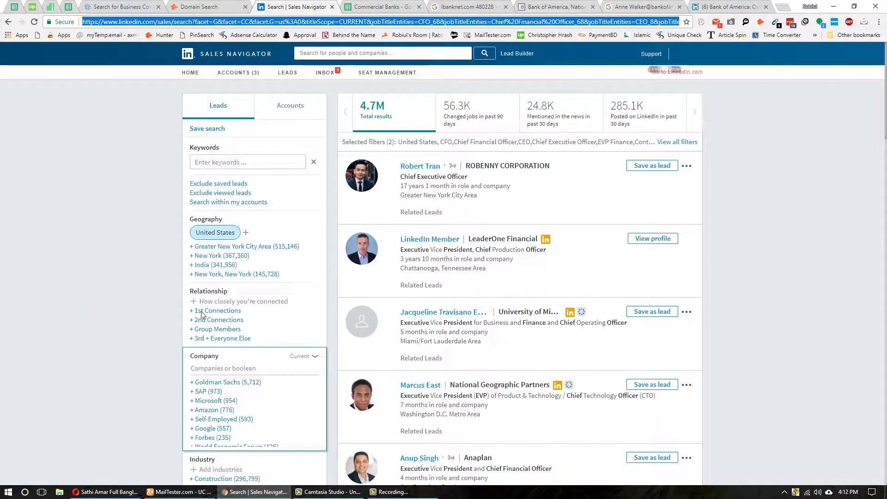
{"action": "scroll", "coordinate": [460, 326], "scroll_direction": "down", "scroll_amount": 4}
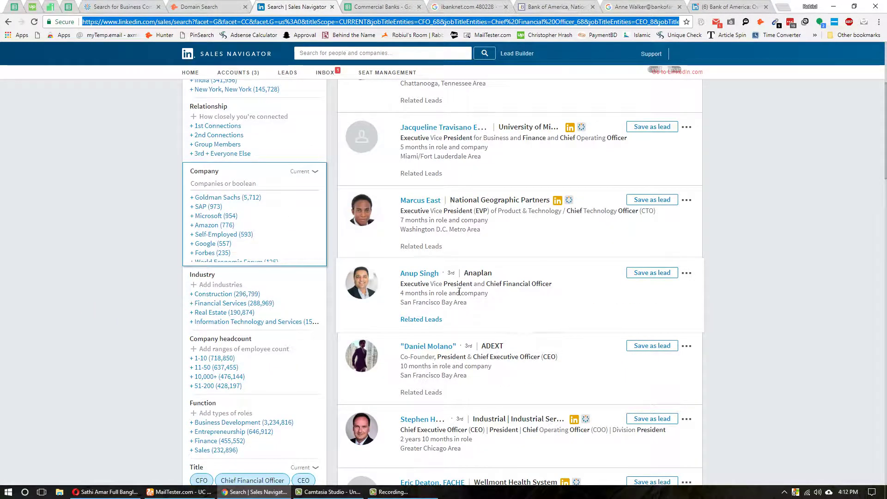
{"action": "scroll", "coordinate": [478, 278], "scroll_direction": "down", "scroll_amount": 1}
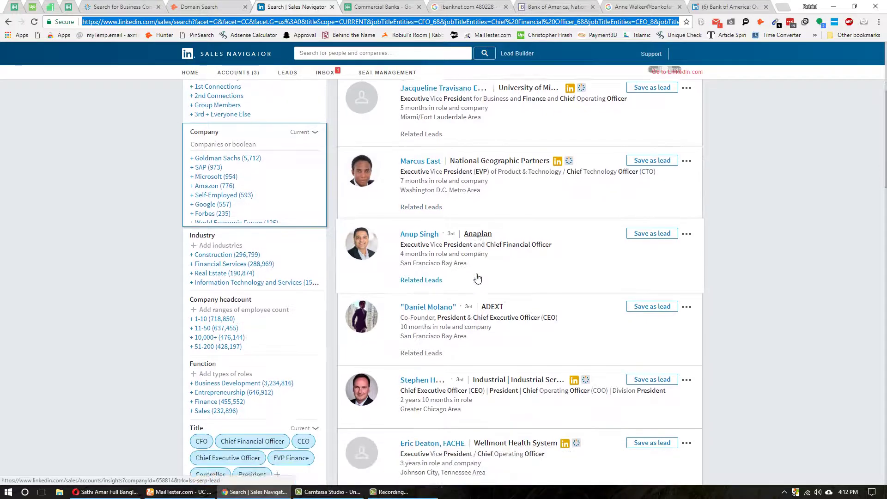
{"action": "scroll", "coordinate": [478, 278], "scroll_direction": "down", "scroll_amount": 2}
{"action": "middle_click", "coordinate": [419, 135]}
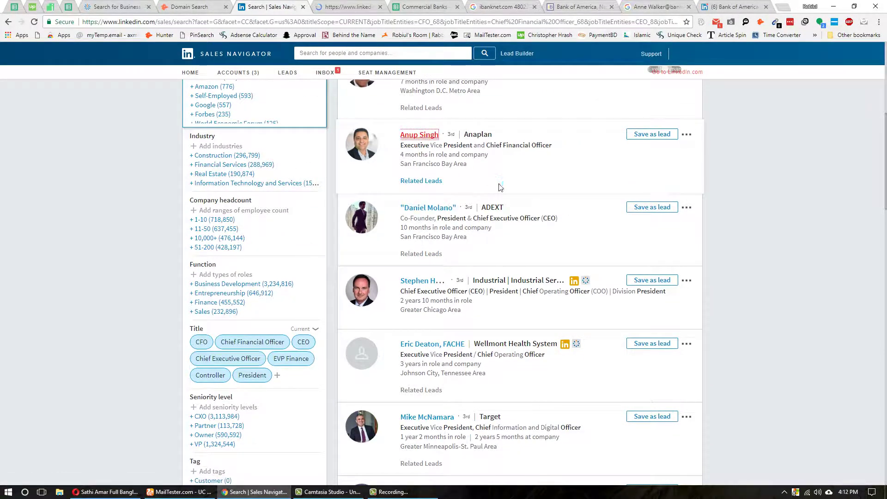
{"action": "key", "text": "ctrl+Tab"}
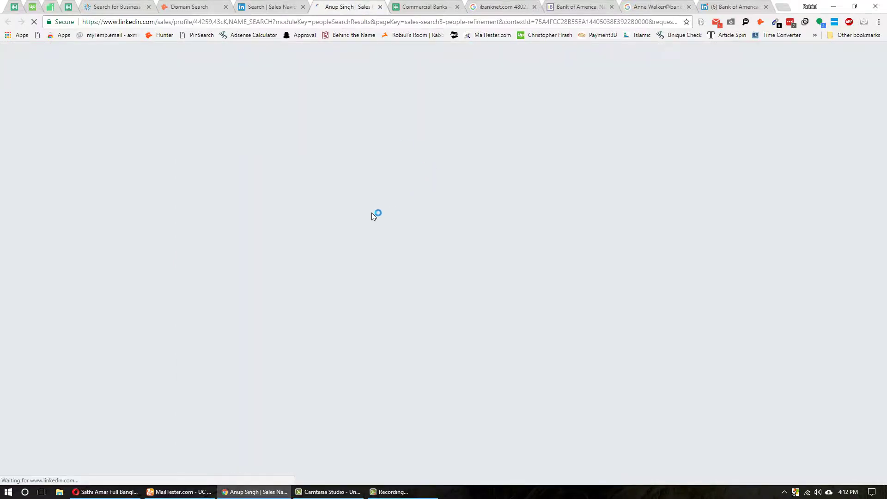
- Copy the Anaplan lead's name and enter it with the bank domain in the Gmail draft
{"action": "triple_click", "coordinate": [333, 185]}
{"action": "left_click", "coordinate": [181, 492]}
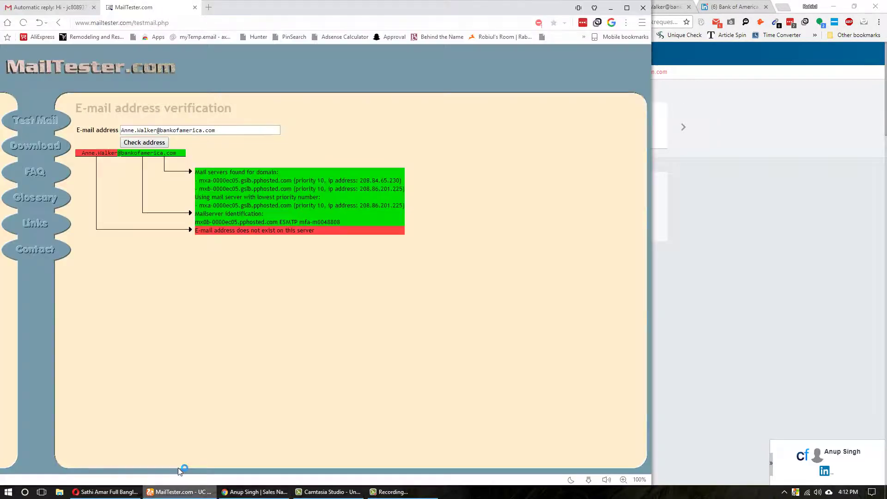
{"action": "double_click", "coordinate": [158, 130]}
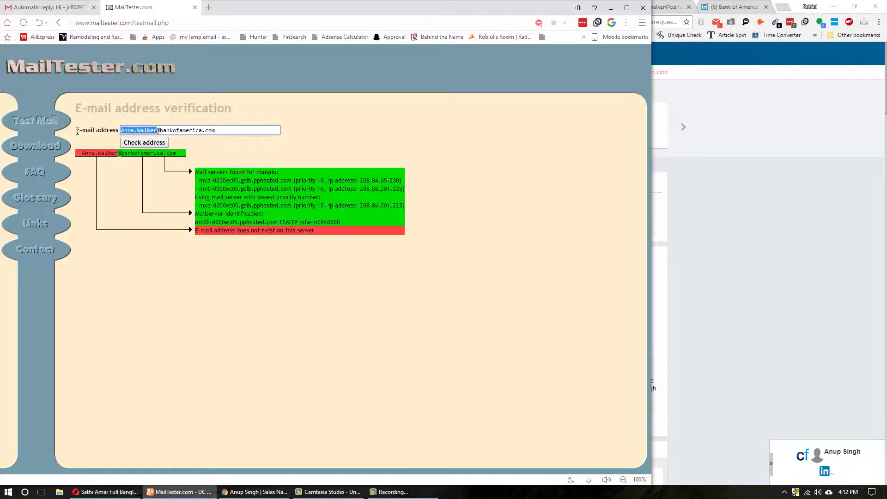
{"action": "key", "text": "ctrl+a"}
{"action": "key", "text": "ctrl+Tab"}
{"action": "key", "text": "ctrl+v"}
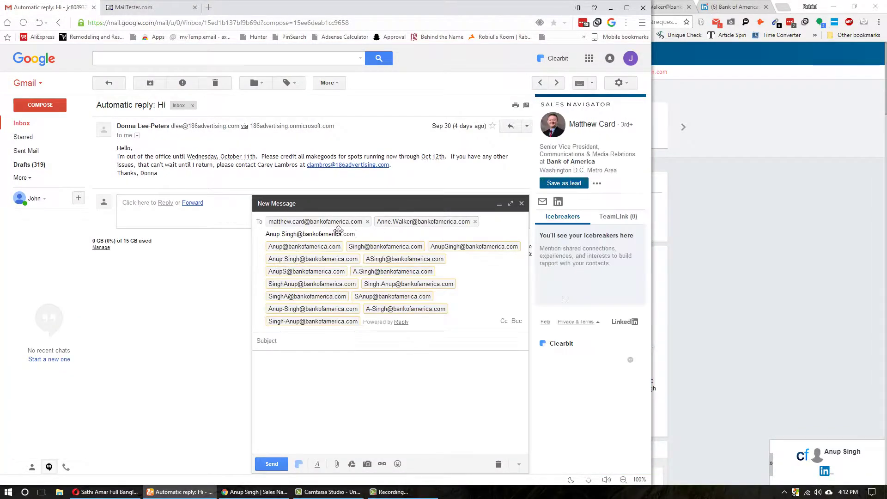
{"action": "left_click", "coordinate": [308, 265]}
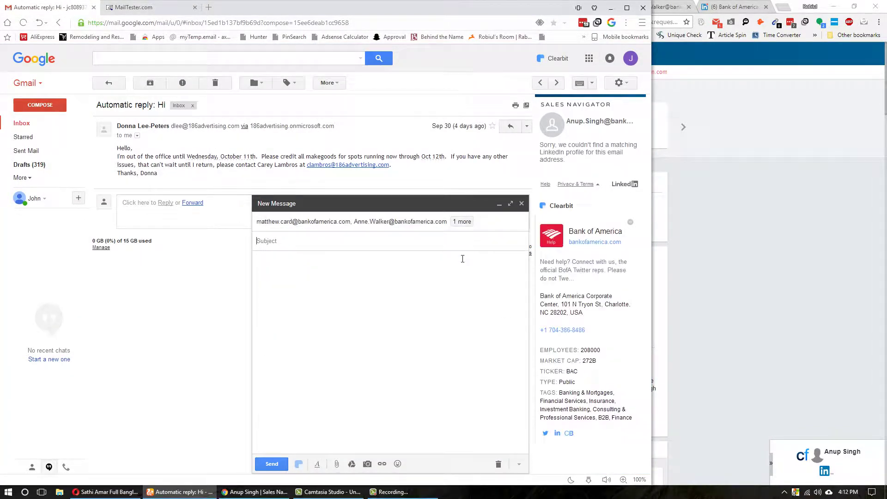
- Copy the draft's third guessed Bank of America address and check it on MailTester
{"action": "left_click", "coordinate": [323, 222]}
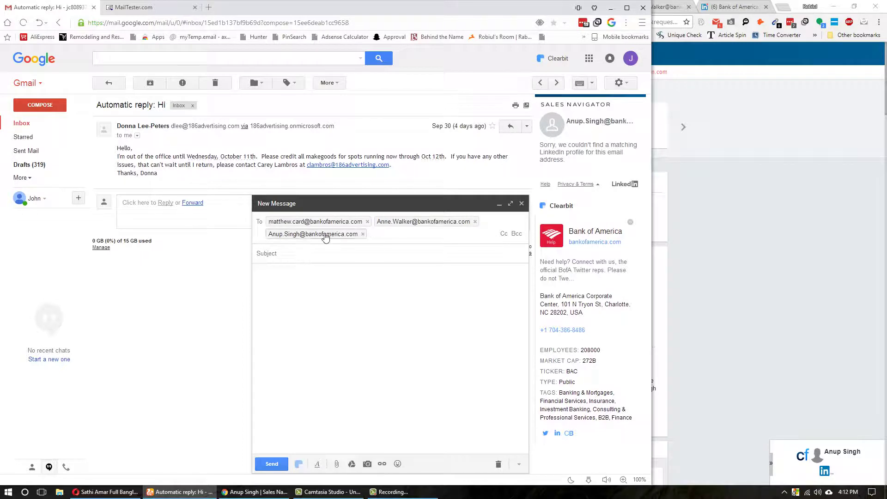
{"action": "double_click", "coordinate": [325, 233]}
{"action": "key", "text": "ctrl+c"}
{"action": "key", "text": "ctrl+Tab"}
{"action": "key", "text": "ctrl+v"}
{"action": "left_click", "coordinate": [144, 142]}
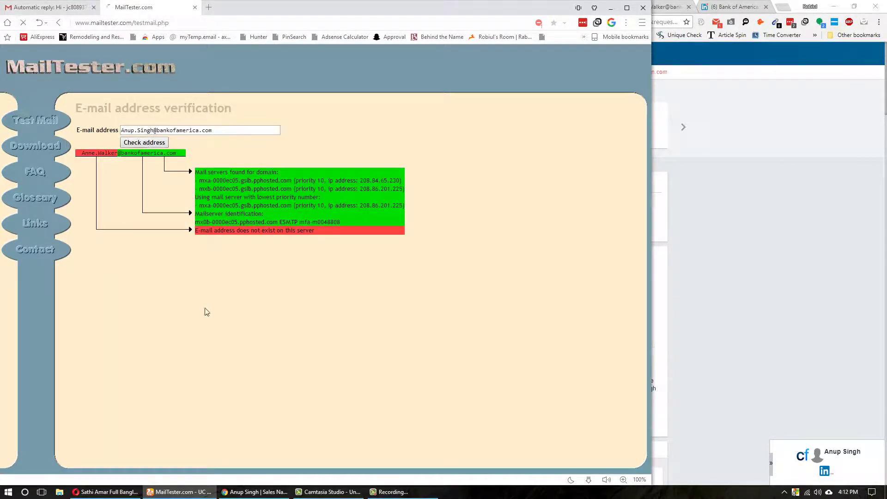
{"action": "mouse_move", "coordinate": [256, 492]}
{"action": "left_click", "coordinate": [291, 442]}
{"action": "left_click", "coordinate": [113, 172]}
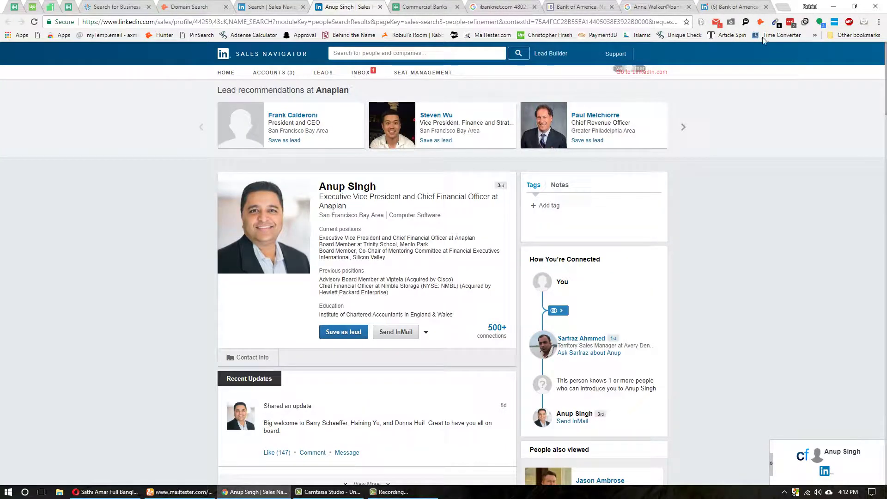
- Look up the Anaplan lead's known e-mail addresses in ContactOut
{"action": "left_click", "coordinate": [742, 22]}
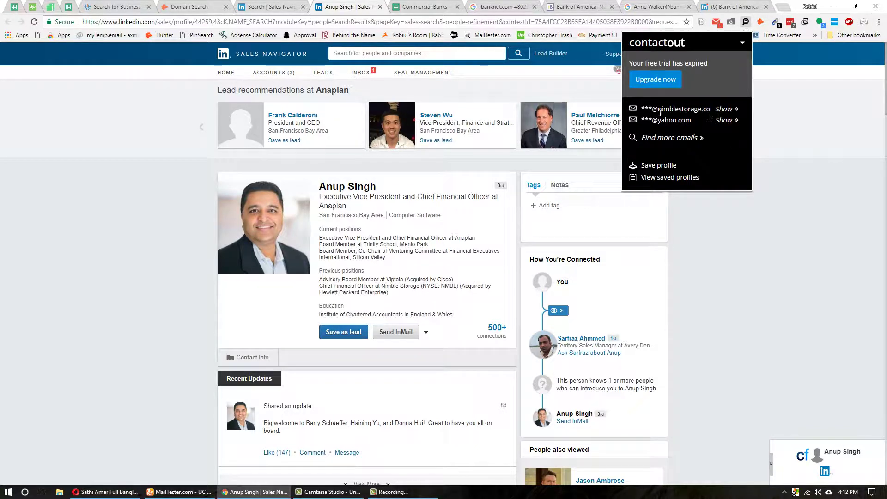
{"action": "scroll", "coordinate": [297, 353], "scroll_direction": "down", "scroll_amount": 9}
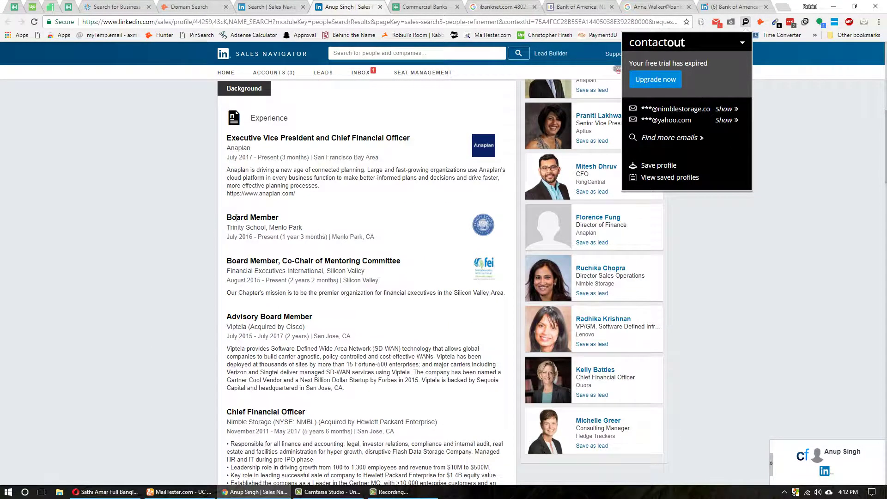
{"action": "scroll", "coordinate": [250, 381], "scroll_direction": "down", "scroll_amount": 2}
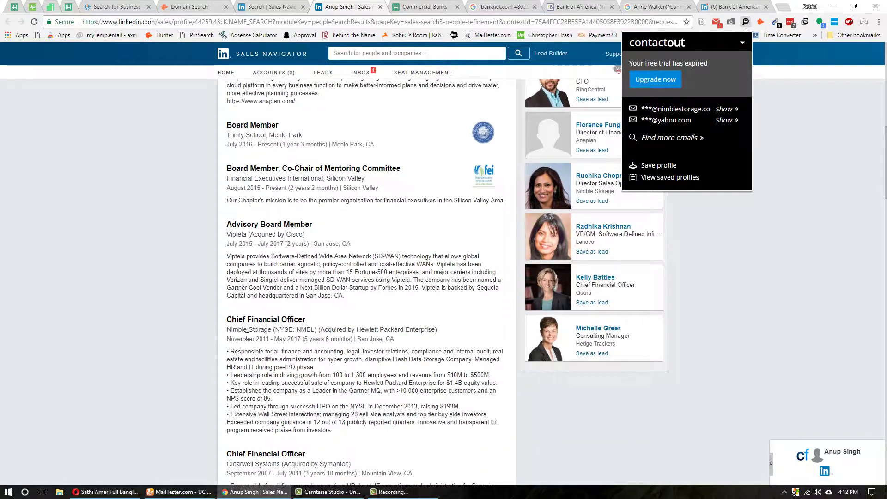
{"action": "key", "text": "alt+Tab"}
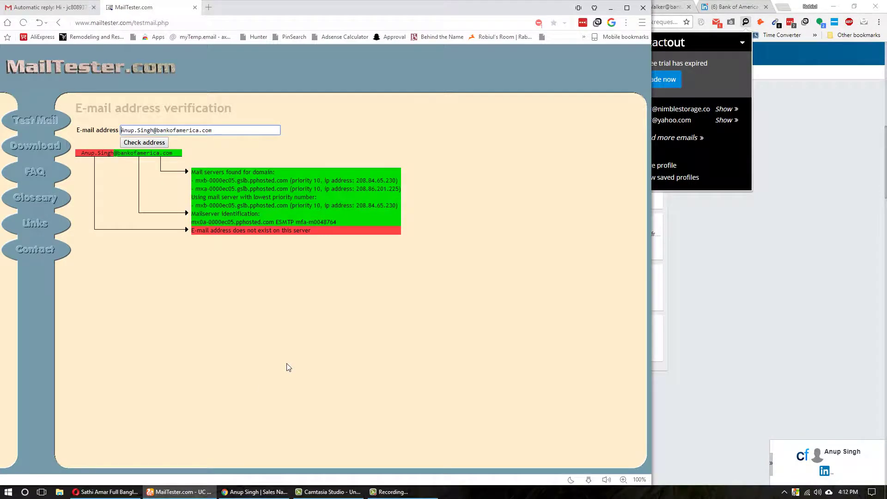
{"action": "left_click", "coordinate": [258, 492]}
{"action": "scroll", "coordinate": [279, 268], "scroll_direction": "up", "scroll_amount": 10}
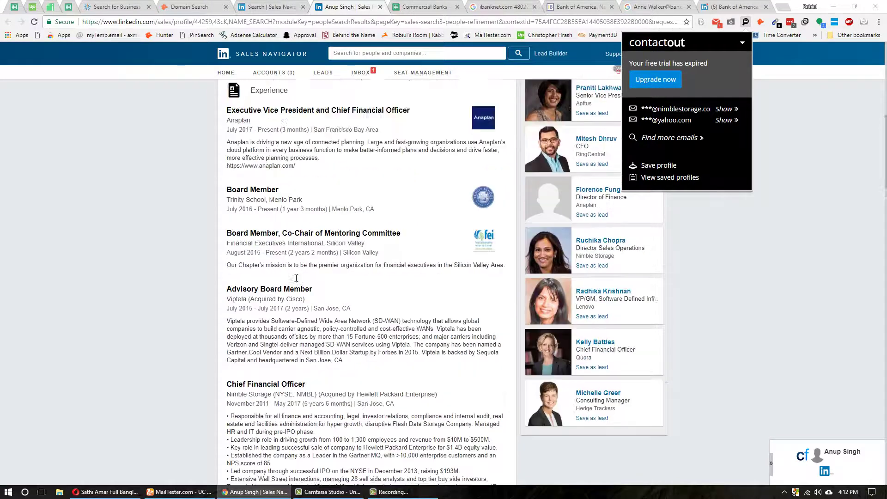
- Open the Industrial Services CEO and another lead, close the finished profile, and copy the CEO's name
{"action": "left_click", "coordinate": [273, 7]}
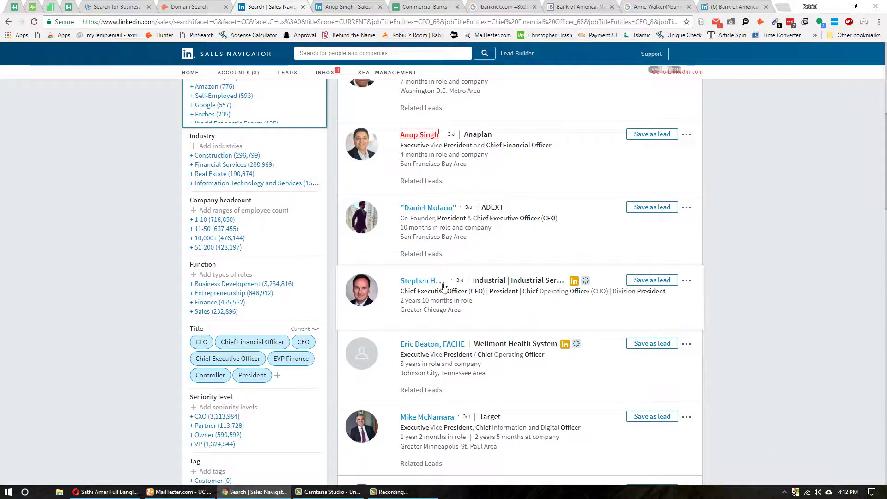
{"action": "middle_click", "coordinate": [425, 282]}
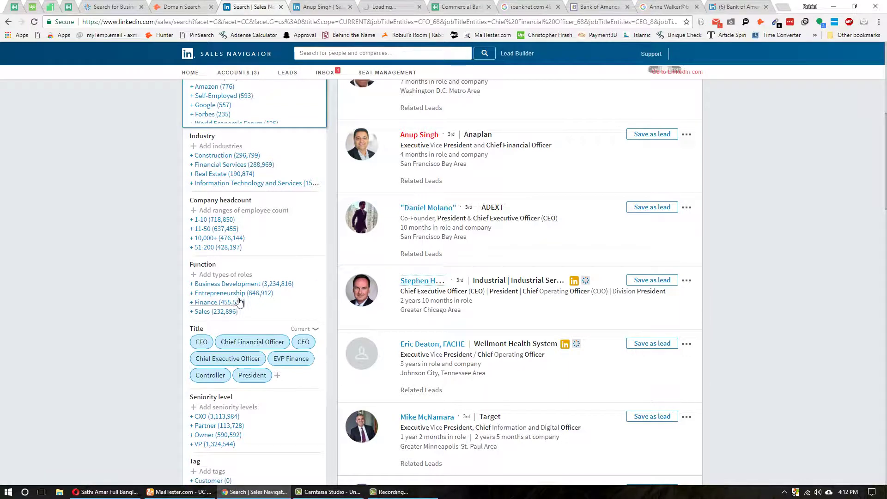
{"action": "scroll", "coordinate": [170, 242], "scroll_direction": "down", "scroll_amount": 5}
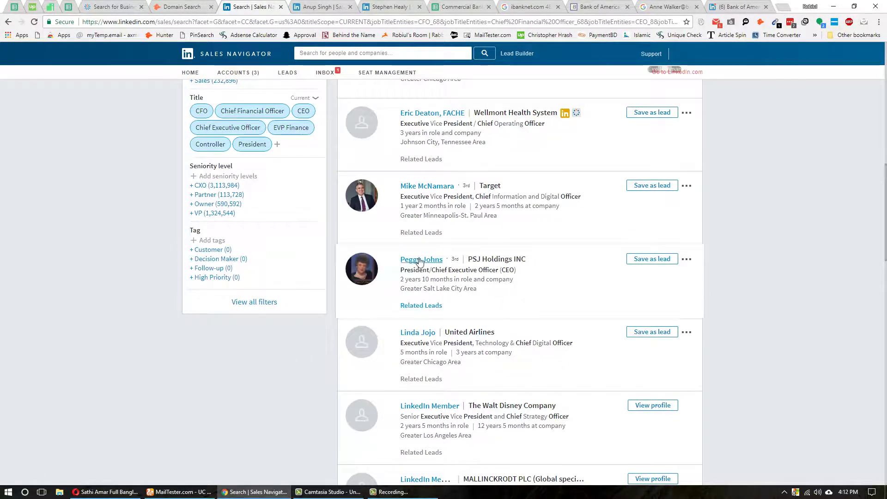
{"action": "middle_click", "coordinate": [418, 260]}
{"action": "left_click", "coordinate": [322, 7]}
{"action": "middle_click", "coordinate": [322, 7]}
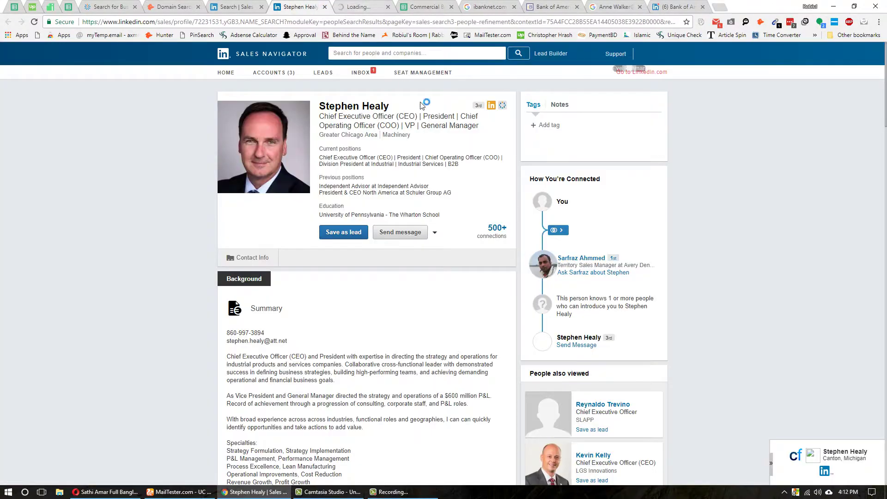
{"action": "left_click_drag", "start_coordinate": [319, 106], "coordinate": [390, 106]}
{"action": "key", "text": "alt+Tab"}
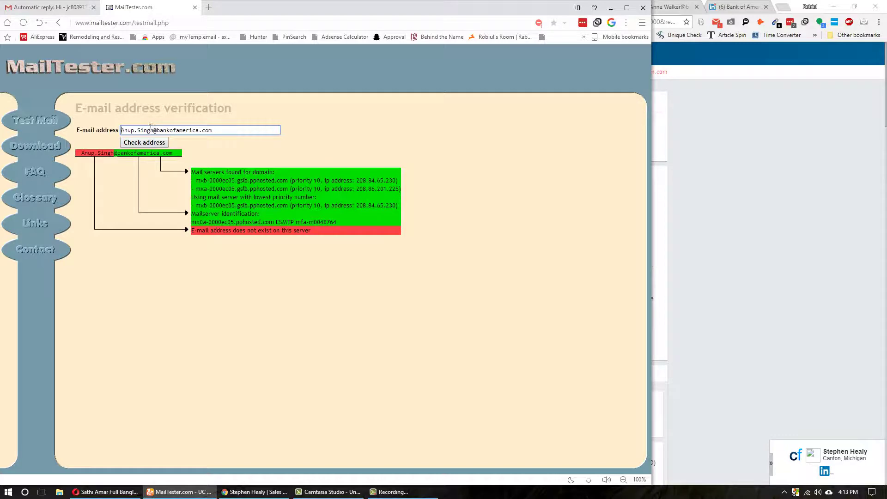
- Build the new executive's first.last bankofamerica.com guess in MailTester and add it to the Gmail draft
{"action": "left_click_drag", "start_coordinate": [152, 129], "coordinate": [44, 148]}
{"action": "key", "text": "BackSpace"}
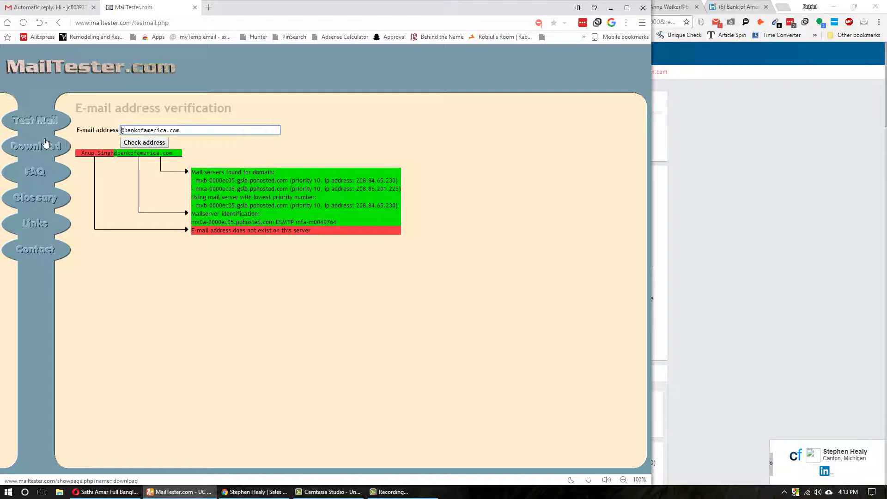
{"action": "key", "text": "Delete"}
{"action": "key", "text": "ctrl+v"}
{"action": "left_click_drag", "start_coordinate": [121, 130], "coordinate": [256, 127]}
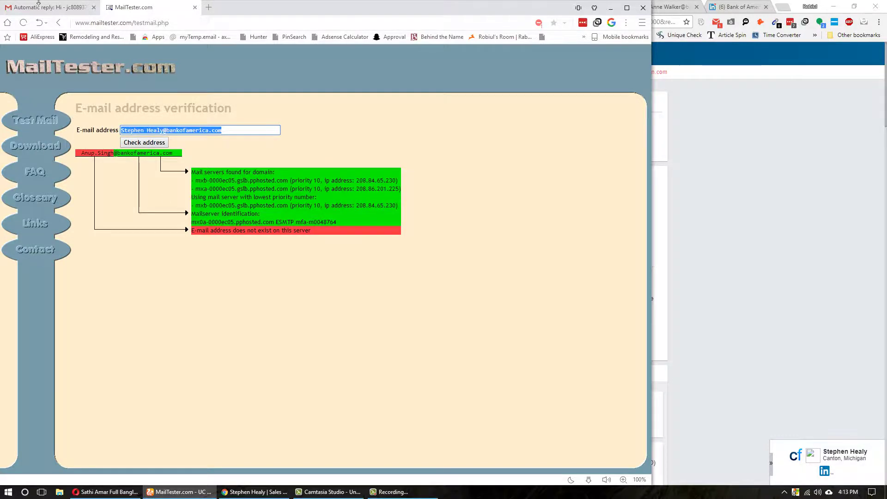
{"action": "key", "text": "ctrl+c"}
{"action": "left_click", "coordinate": [38, 6]}
{"action": "key", "text": "ctrl+v"}
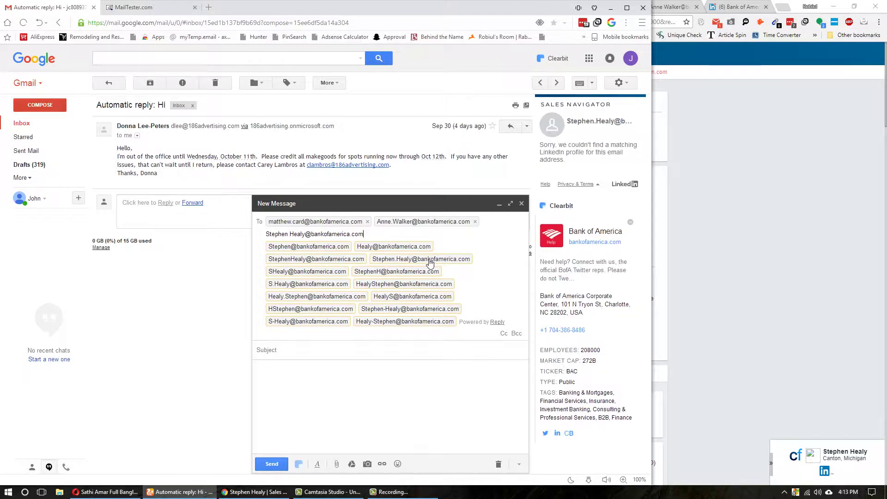
{"action": "left_click", "coordinate": [429, 260]}
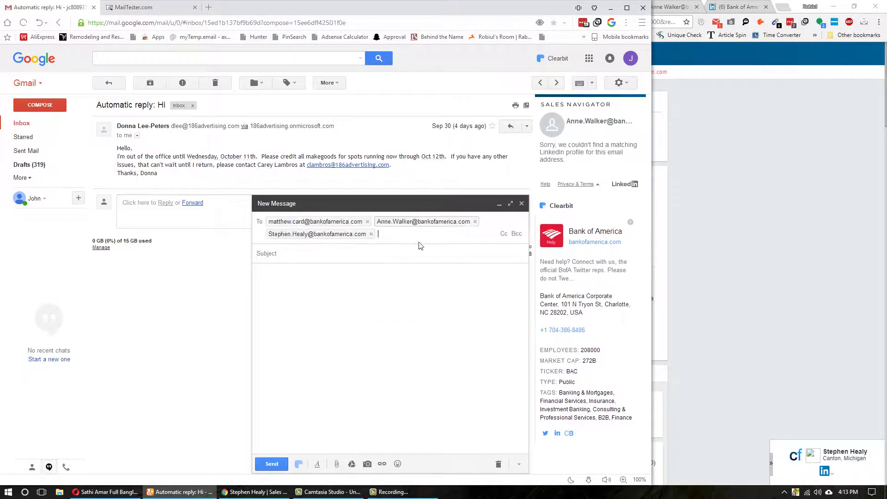
- Add a second bankofamerica.com guess using the shortened first name to the draft's recipients
{"action": "left_click", "coordinate": [134, 7]}
{"action": "left_click", "coordinate": [144, 130]}
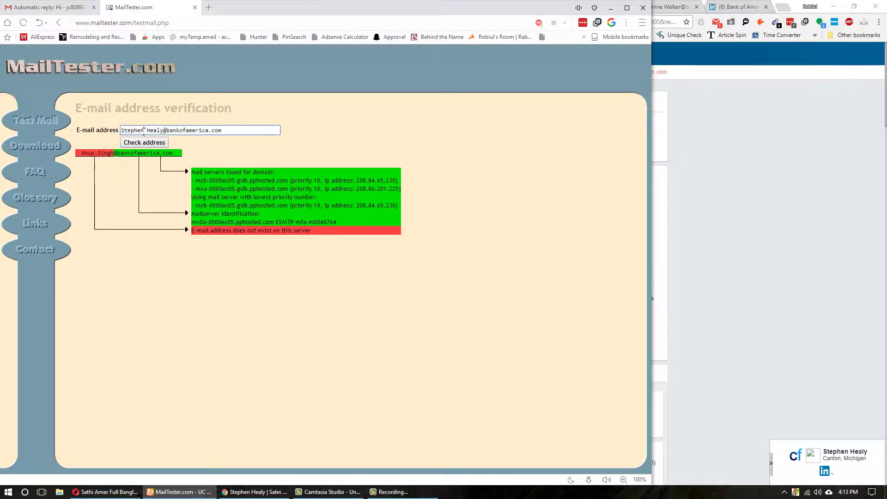
{"action": "key", "text": "BackSpace"}
{"action": "key", "text": "BackSpace"}
{"action": "key", "text": "BackSpace"}
{"action": "key", "text": "BackSpace"}
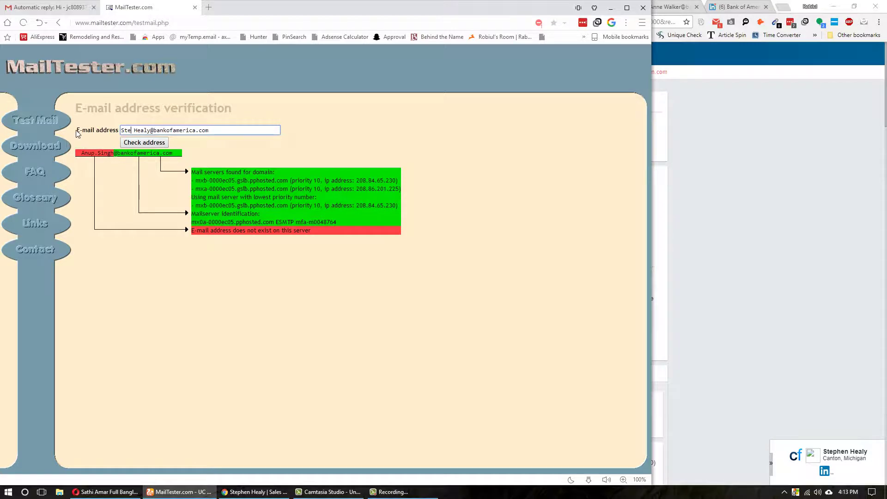
{"action": "type", "text": "ve"}
{"action": "key", "text": "ctrl+a"}
{"action": "key", "text": "ctrl+c"}
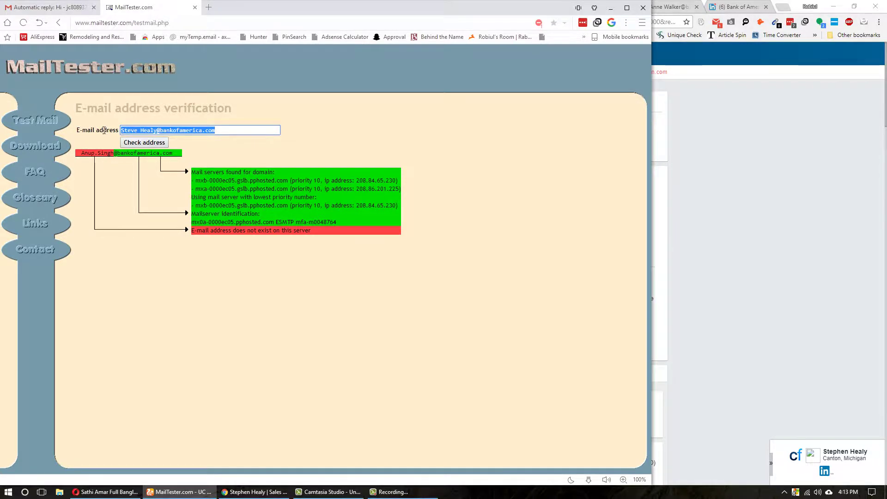
{"action": "left_click", "coordinate": [46, 7]}
{"action": "key", "text": "ctrl+v"}
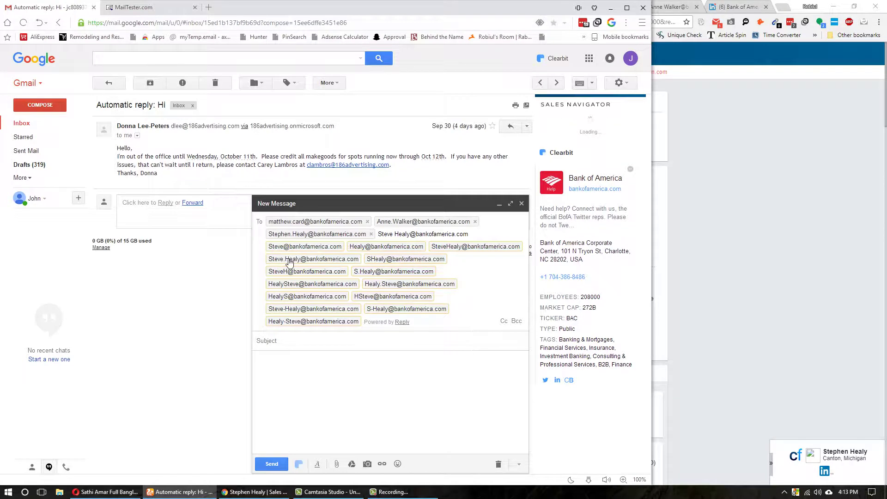
{"action": "key", "text": "Tab"}
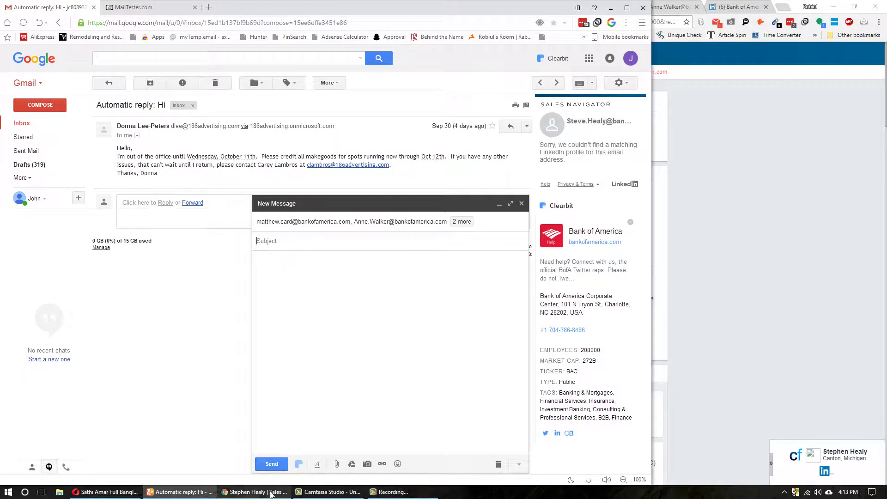
{"action": "left_click", "coordinate": [254, 491]}
{"action": "key", "text": "ctrl+Tab"}
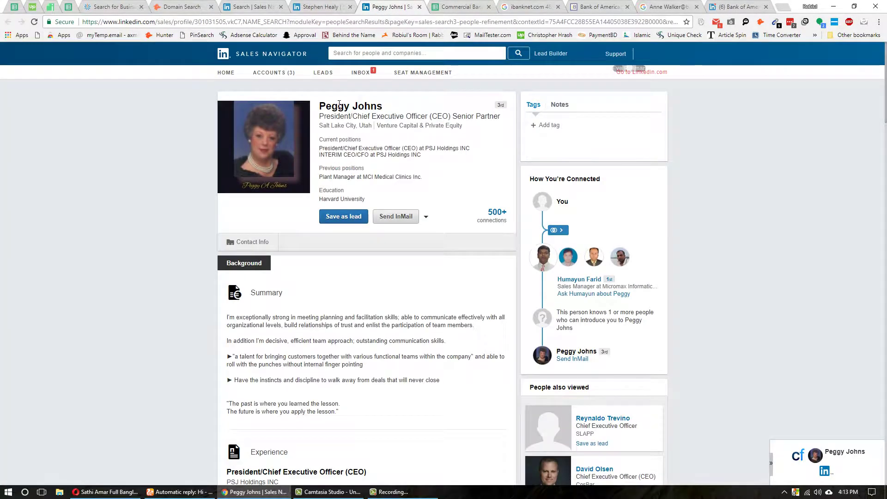
- Reveal and copy the previous executive's personal e-mail with ContactOut
{"action": "left_click", "coordinate": [746, 21]}
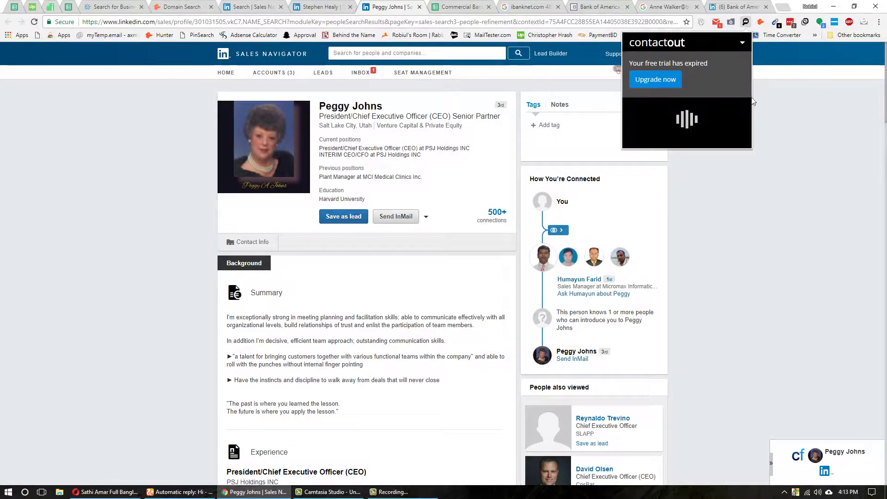
{"action": "left_click", "coordinate": [321, 6]}
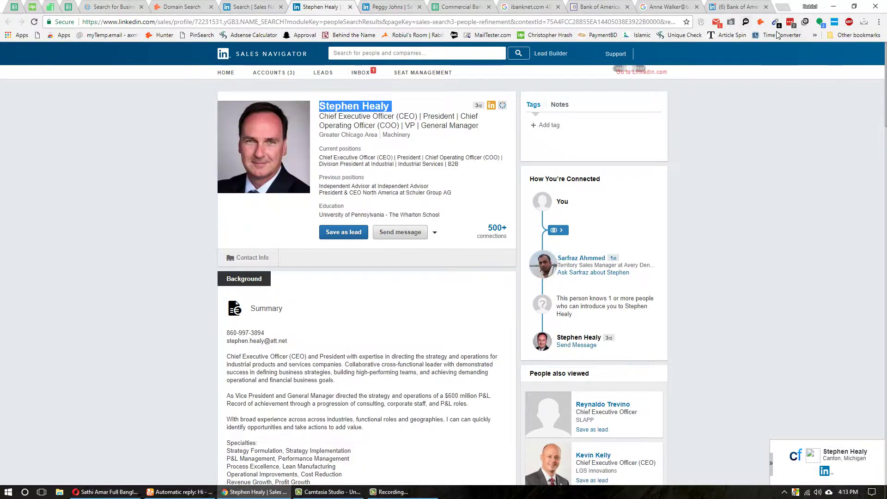
{"action": "left_click", "coordinate": [745, 22]}
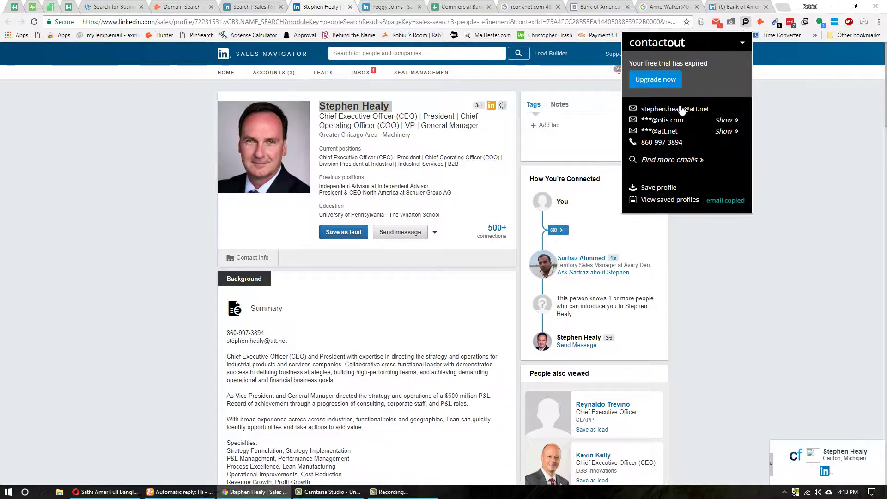
- Move to the next lead's profile and select the lead's full name
{"action": "key", "text": "ctrl+Tab"}
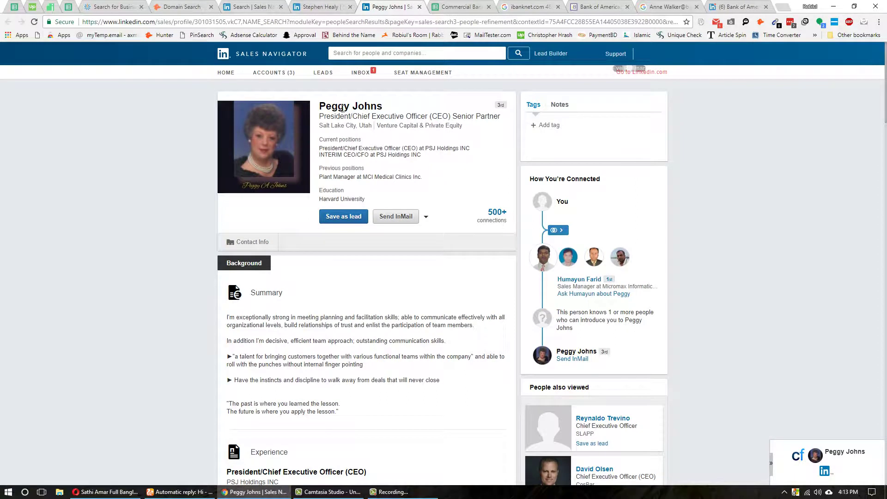
{"action": "double_click", "coordinate": [357, 103]}
{"action": "left_click", "coordinate": [260, 396]}
{"action": "double_click", "coordinate": [337, 106]}
{"action": "left_click", "coordinate": [340, 106]}
{"action": "triple_click", "coordinate": [342, 108]}
- Put the next executive's name into MailTester's guessed address and select the whole address
{"action": "left_click", "coordinate": [181, 491]}
{"action": "left_click", "coordinate": [133, 7]}
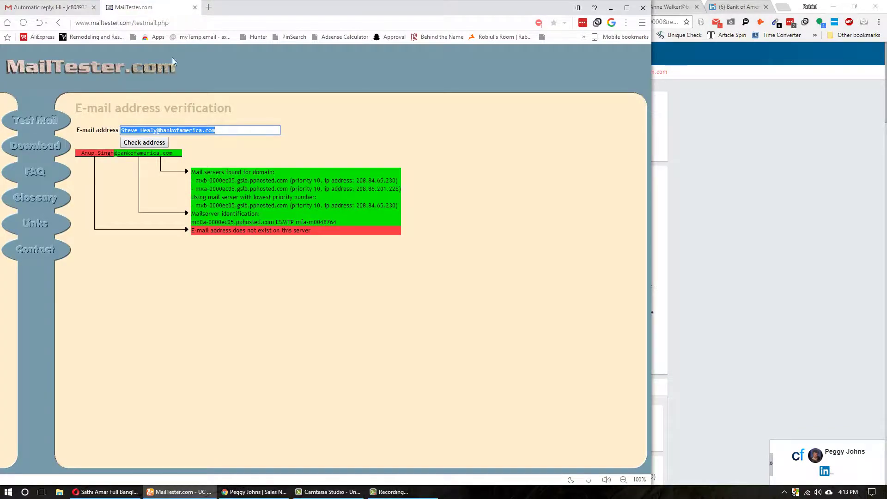
{"action": "left_click", "coordinate": [149, 130]}
{"action": "left_click_drag", "start_coordinate": [156, 131], "coordinate": [69, 137]}
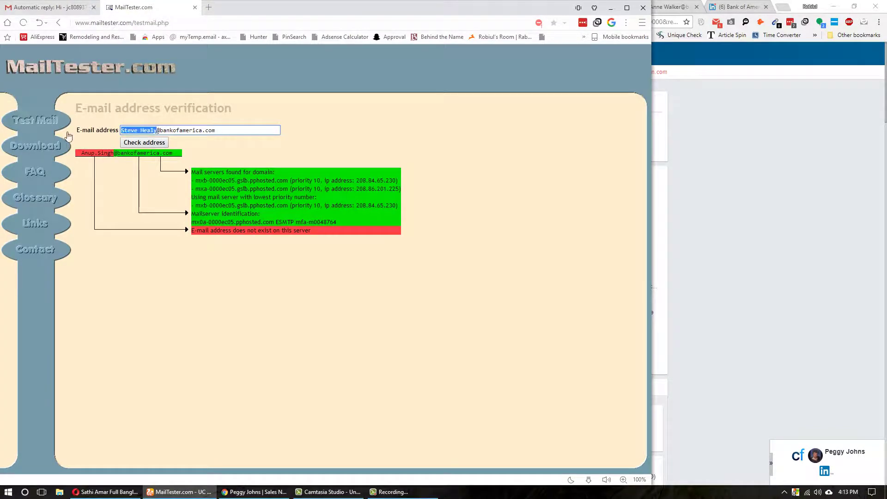
{"action": "key", "text": "ctrl+v"}
{"action": "key", "text": "ctrl+a"}
- Start a new Gmail message and add the first.last and last.first address variants as recipients
{"action": "left_click", "coordinate": [22, 4]}
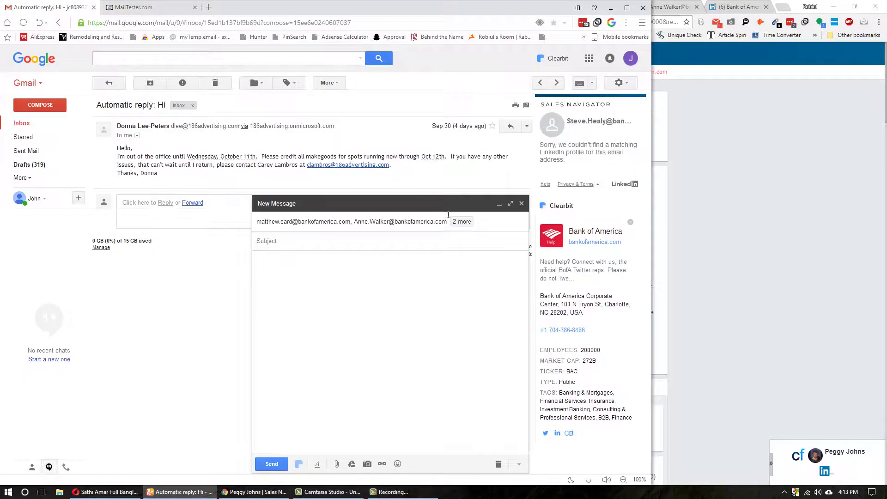
{"action": "left_click", "coordinate": [521, 204]}
{"action": "left_click", "coordinate": [40, 105]}
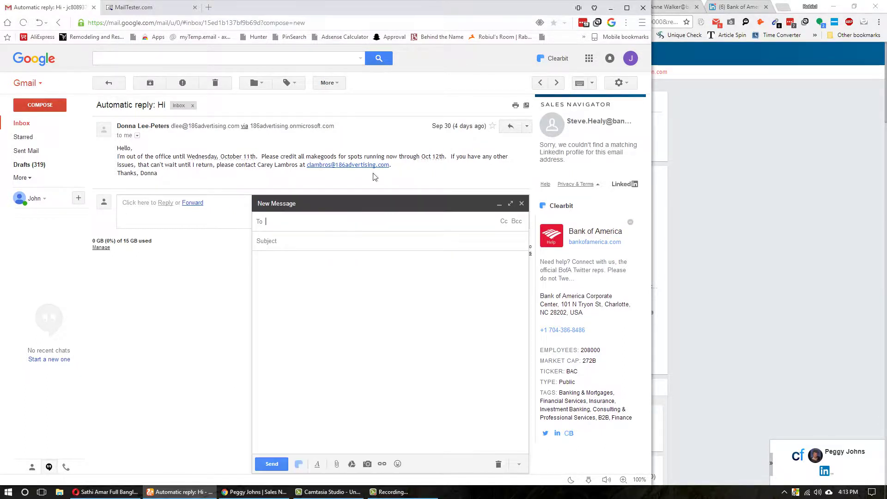
{"action": "key", "text": "ctrl+v"}
{"action": "mouse_move", "coordinate": [402, 248]}
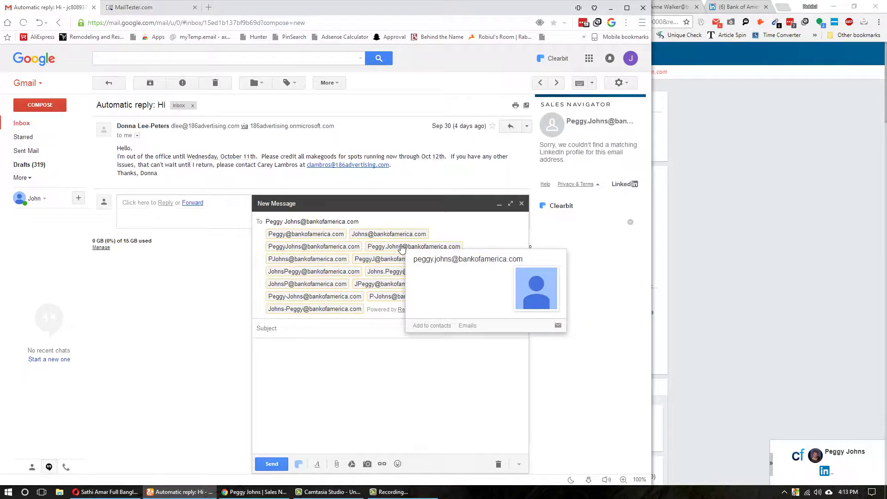
{"action": "left_click", "coordinate": [401, 248]}
{"action": "key", "text": "ctrl+v"}
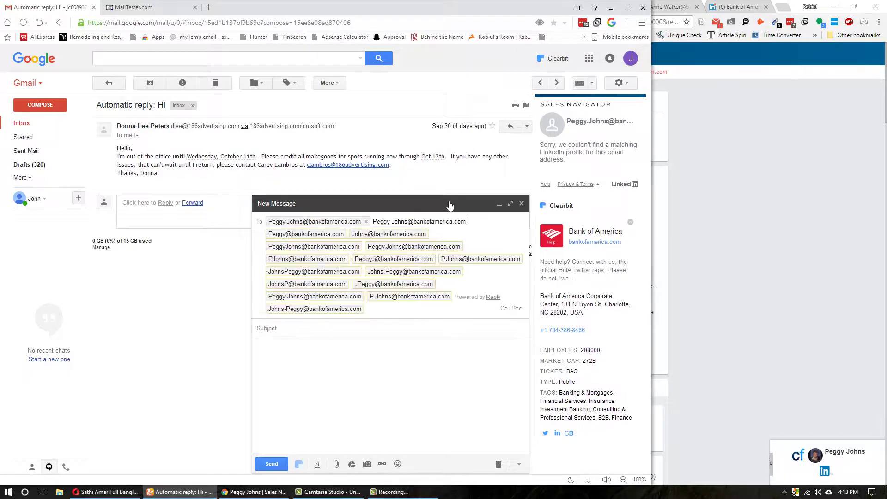
{"action": "left_click", "coordinate": [390, 273]}
{"action": "key", "text": "Tab"}
- Copy the first.last address back into MailTester and verify it, which reports it doesn't exist
{"action": "left_click", "coordinate": [271, 223]}
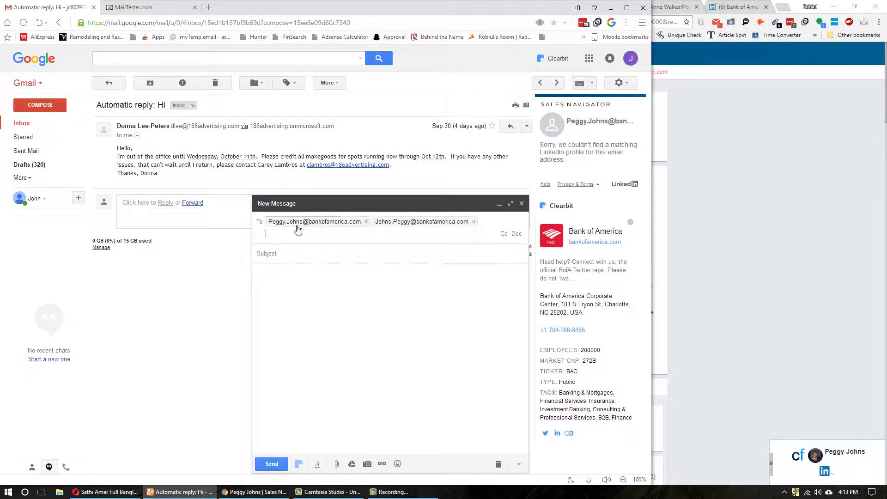
{"action": "left_click", "coordinate": [271, 223]}
{"action": "key", "text": "ctrl+c"}
{"action": "key", "text": "ctrl+Tab"}
{"action": "key", "text": "ctrl+v"}
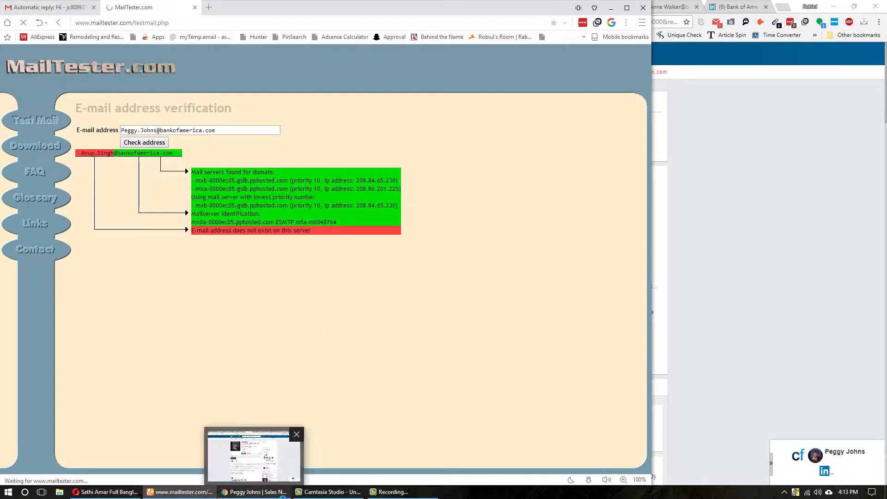
{"action": "left_click", "coordinate": [254, 492]}
{"action": "left_click", "coordinate": [194, 495]}
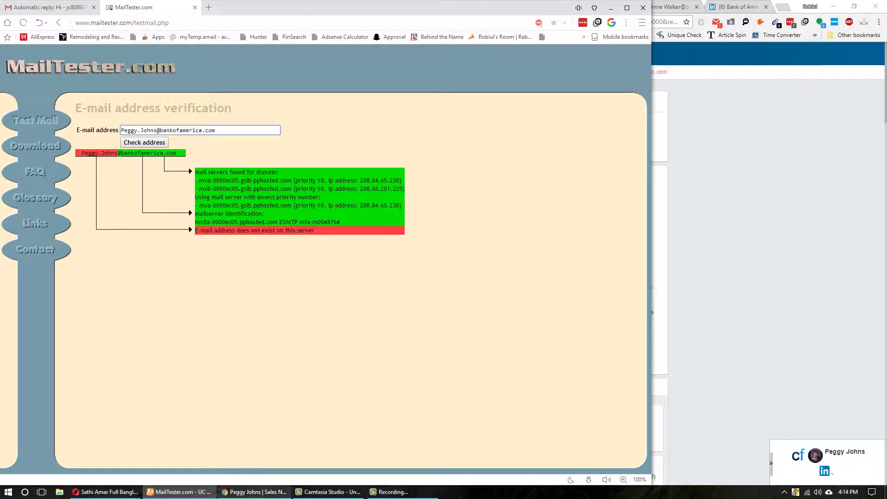
{"action": "left_click", "coordinate": [254, 491]}
{"action": "left_click", "coordinate": [670, 6]}
{"action": "left_click", "coordinate": [493, 17]}
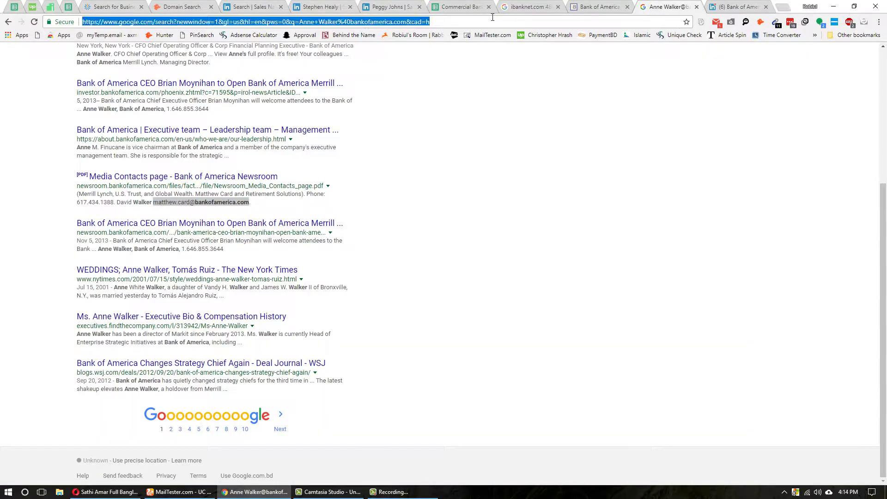
- Google the guessed first.last bankofamerica.com address, review the ~641,000 results, then open iBanknet's Bank of America page
{"action": "key", "text": "ctrl+v"}
{"action": "key", "text": "Return"}
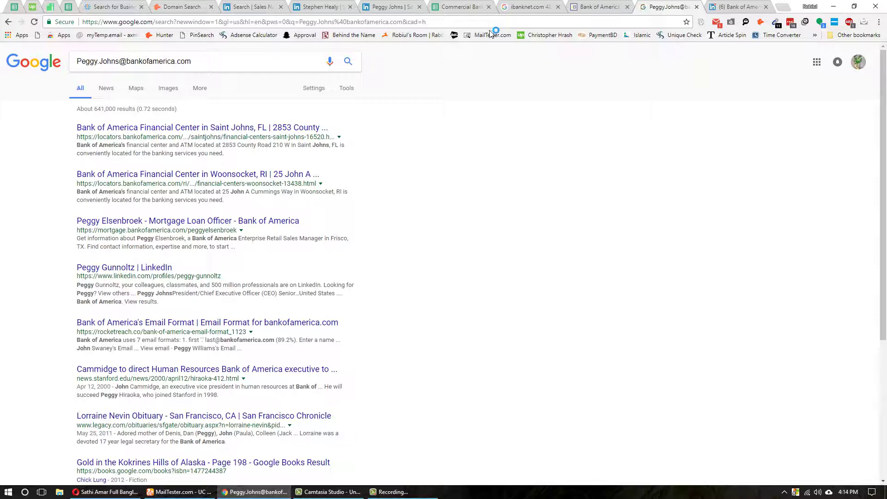
{"action": "scroll", "coordinate": [391, 278], "scroll_direction": "down", "scroll_amount": 5}
{"action": "scroll", "coordinate": [392, 243], "scroll_direction": "up", "scroll_amount": 5}
{"action": "left_click", "coordinate": [610, 4]}
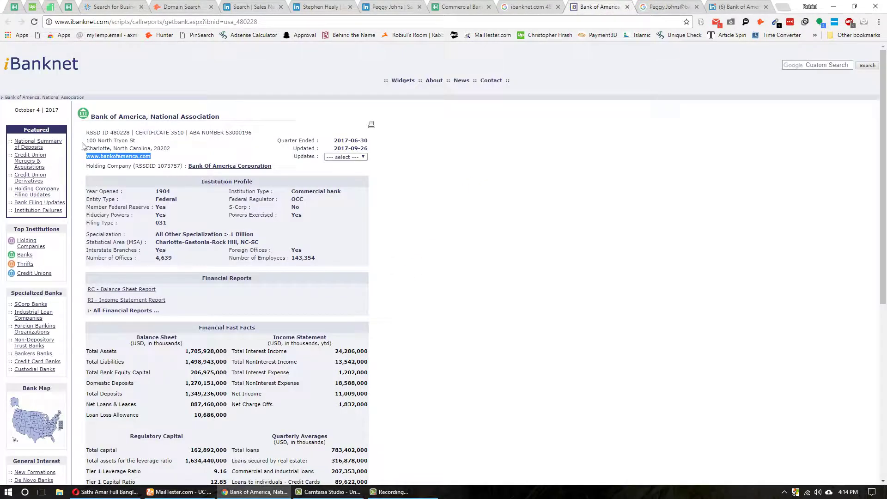
{"action": "left_click", "coordinate": [118, 162]}
{"action": "right_click", "coordinate": [118, 161]}
{"action": "left_click", "coordinate": [140, 156]}
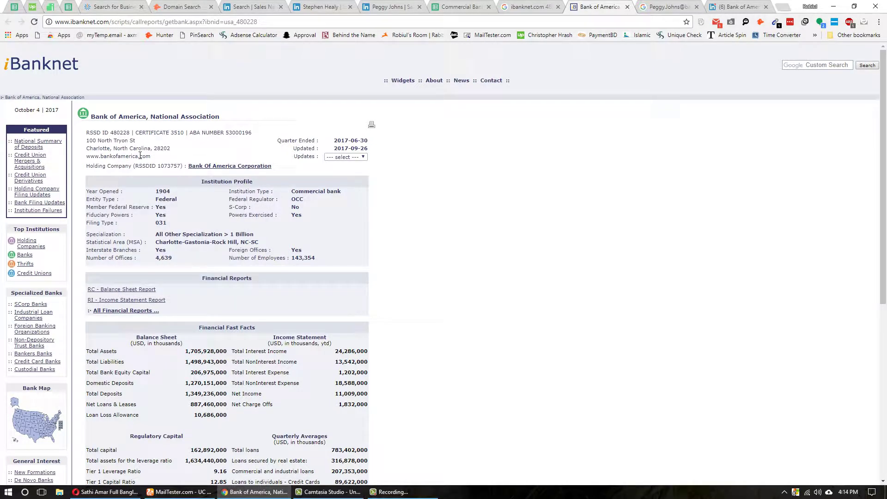
{"action": "triple_click", "coordinate": [144, 156]}
{"action": "right_click", "coordinate": [144, 157]}
{"action": "left_click", "coordinate": [167, 178]}
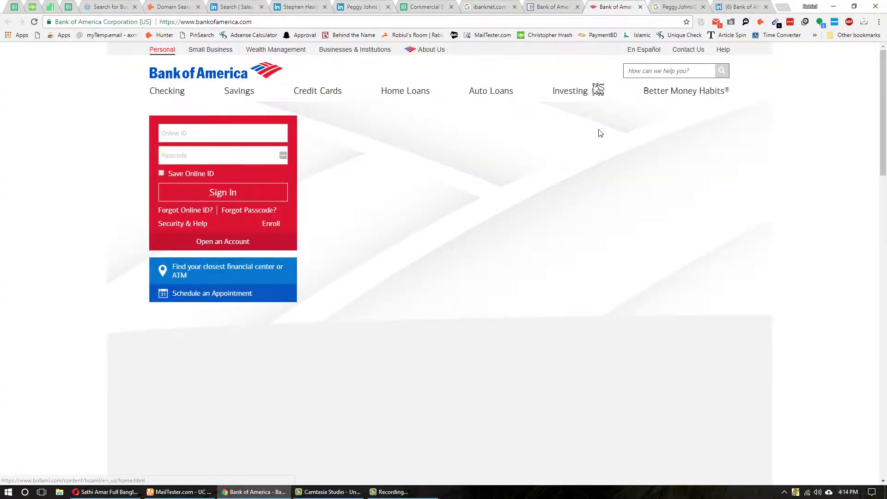
{"action": "left_click", "coordinate": [776, 22]}
{"action": "left_click", "coordinate": [821, 81]}
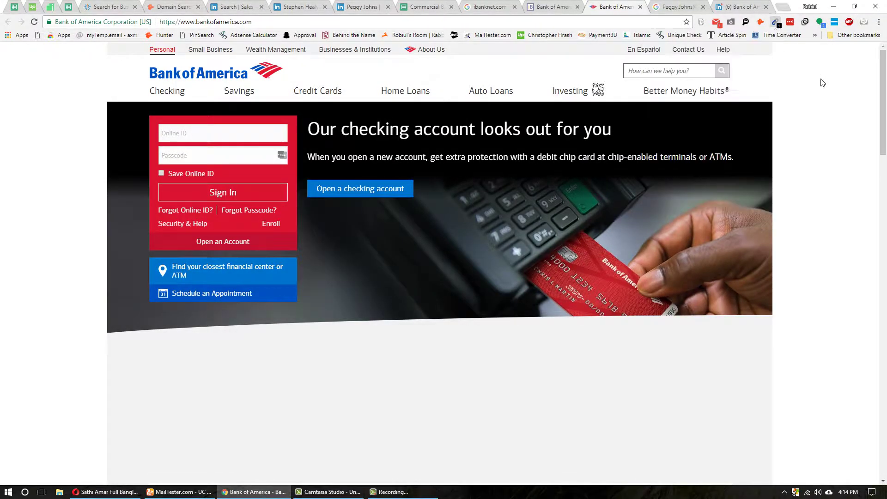
{"action": "left_click", "coordinate": [687, 50]}
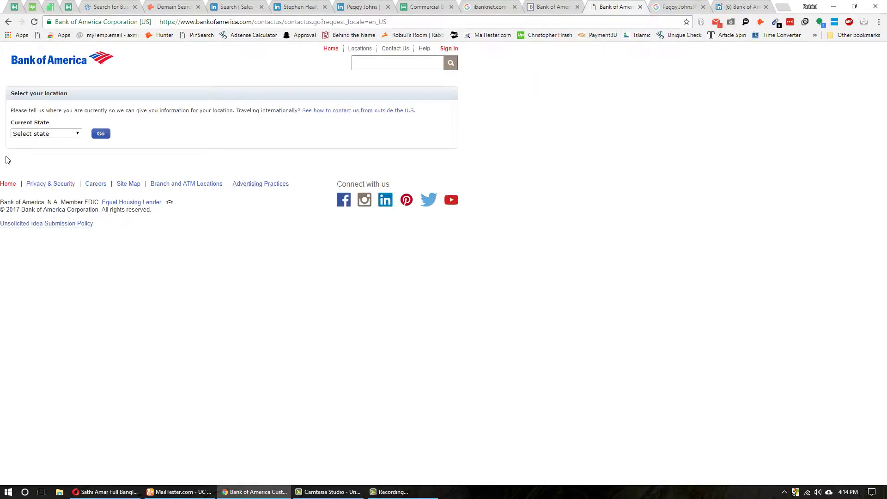
- Copy the Industrial Services CEO's name from the Sales Navigator profile
{"action": "left_click", "coordinate": [303, 6]}
{"action": "right_click", "coordinate": [375, 105]}
{"action": "left_click", "coordinate": [390, 114]}
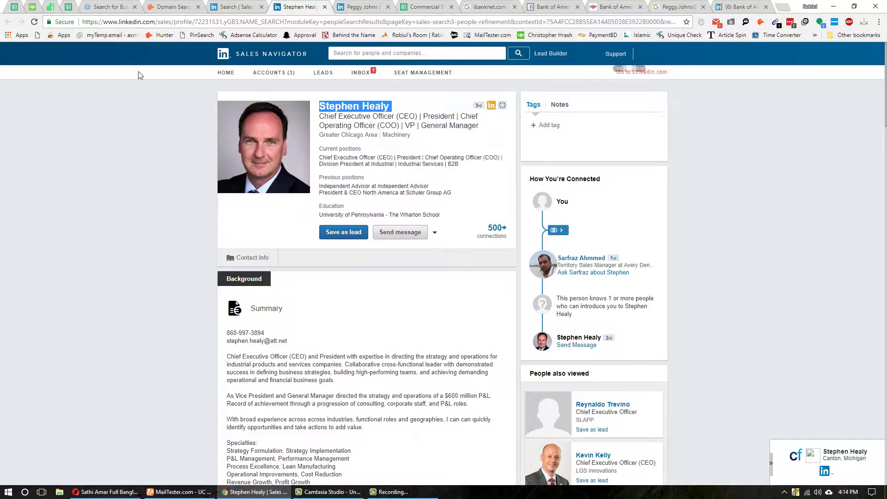
- Search ZoomInfo by the executive's full name, returning 229 matches
{"action": "left_click", "coordinate": [110, 6]}
{"action": "left_click", "coordinate": [300, 91]}
{"action": "key", "text": "ctrl+v"}
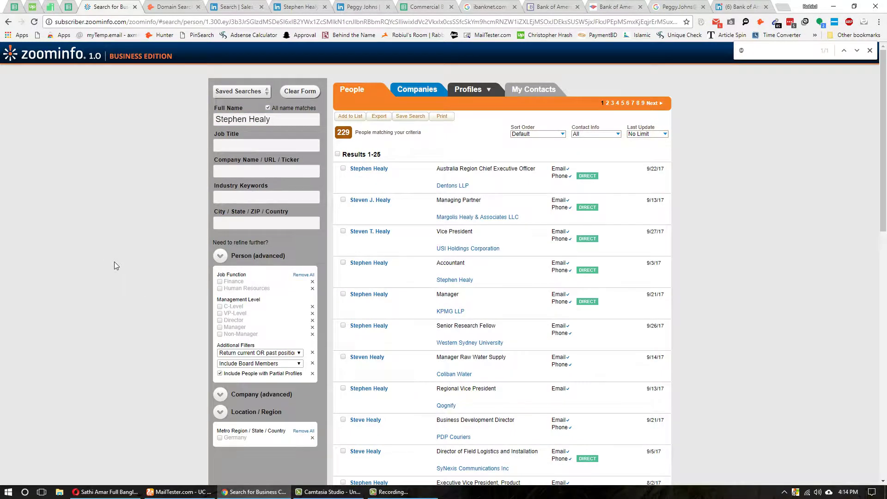
- Review the executive's Sales Navigator profile, then return to the lead search results
{"action": "left_click", "coordinate": [299, 6]}
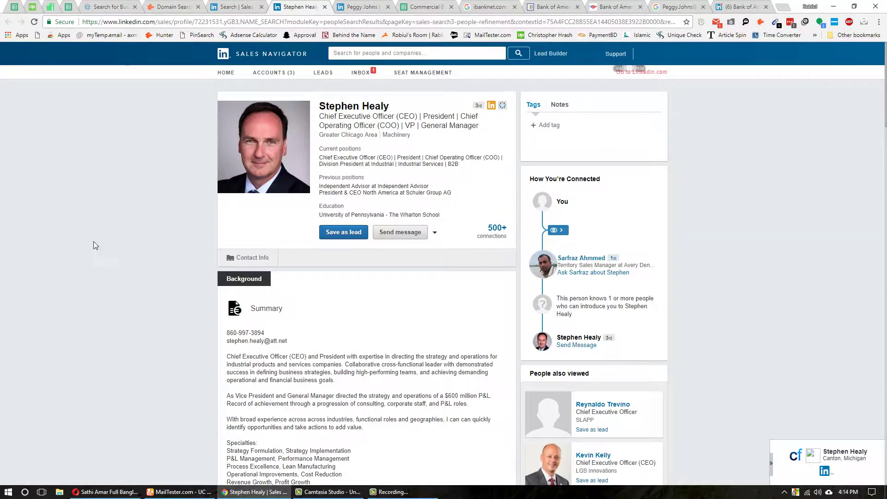
{"action": "scroll", "coordinate": [277, 347], "scroll_direction": "down", "scroll_amount": 5}
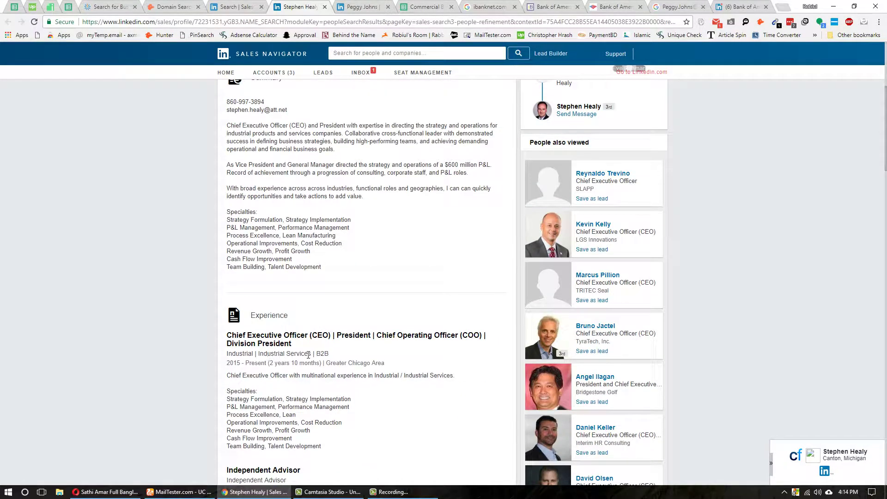
{"action": "scroll", "coordinate": [309, 354], "scroll_direction": "down", "scroll_amount": 3}
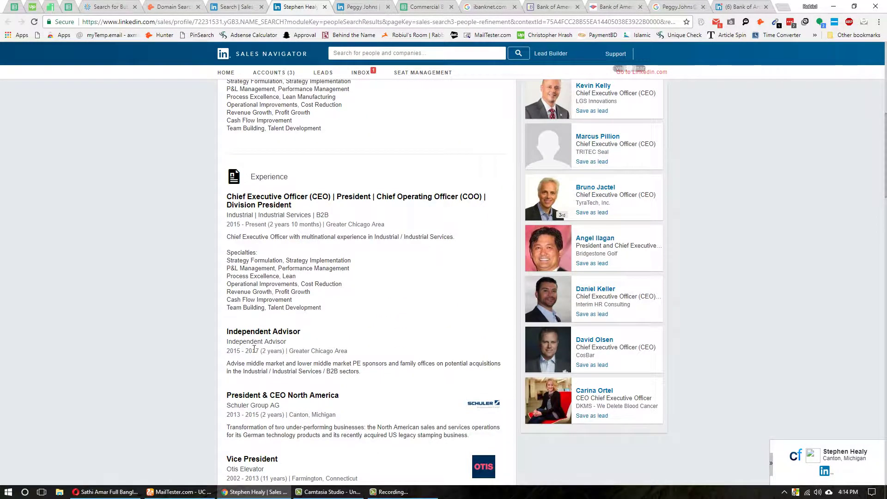
{"action": "scroll", "coordinate": [254, 348], "scroll_direction": "down", "scroll_amount": 4}
{"action": "scroll", "coordinate": [437, 266], "scroll_direction": "up", "scroll_amount": 12}
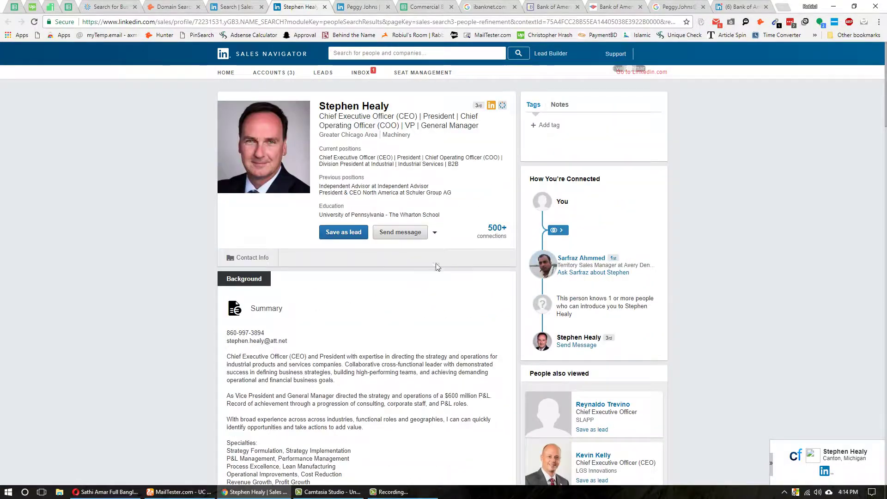
{"action": "left_click", "coordinate": [236, 6]}
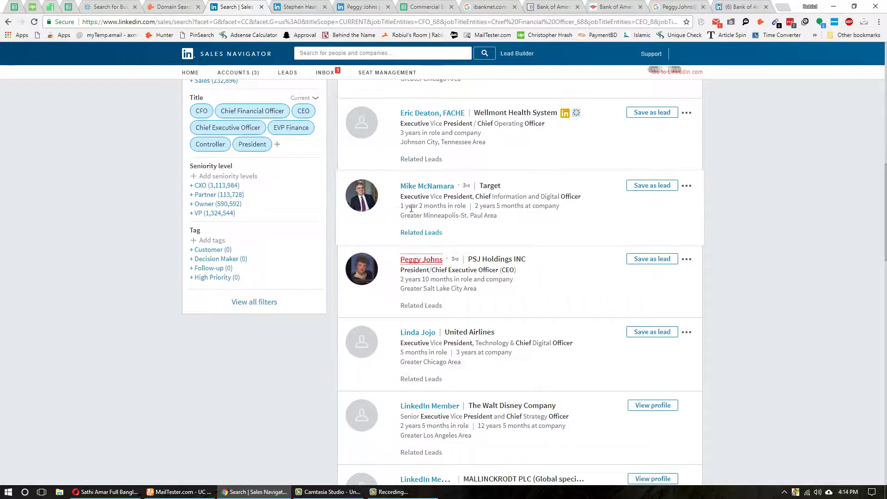
- Copy the Bank of America company name and filter the lead search to Bank of America
{"action": "scroll", "coordinate": [414, 202], "scroll_direction": "up", "scroll_amount": 10}
{"action": "scroll", "coordinate": [414, 202], "scroll_direction": "up", "scroll_amount": 1}
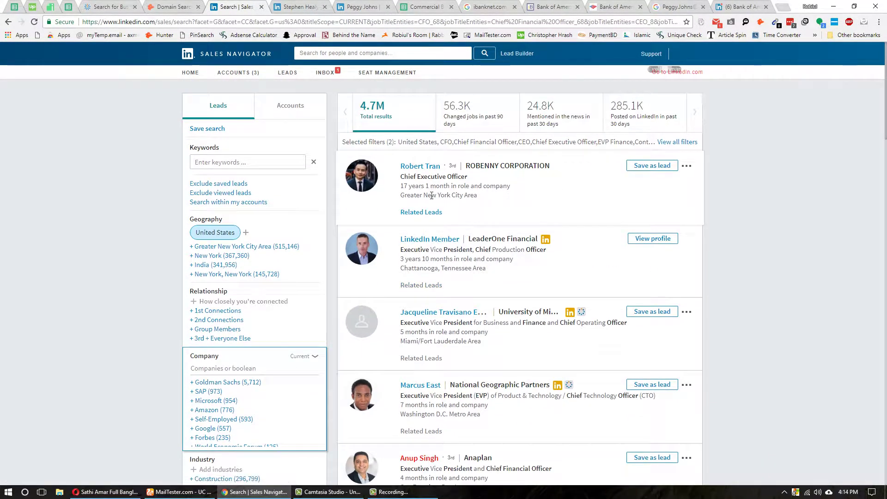
{"action": "scroll", "coordinate": [196, 273], "scroll_direction": "down", "scroll_amount": 5}
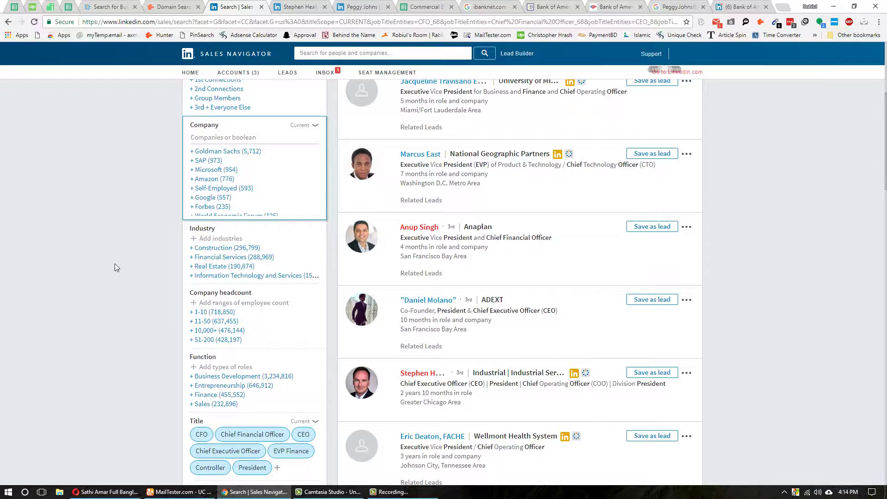
{"action": "scroll", "coordinate": [116, 261], "scroll_direction": "up", "scroll_amount": 4}
{"action": "scroll", "coordinate": [185, 255], "scroll_direction": "down", "scroll_amount": 3}
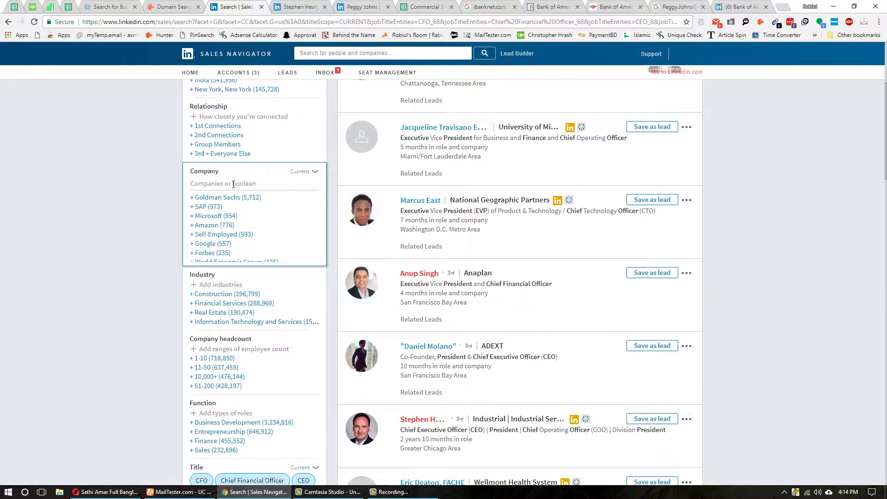
{"action": "scroll", "coordinate": [103, 287], "scroll_direction": "up", "scroll_amount": 4}
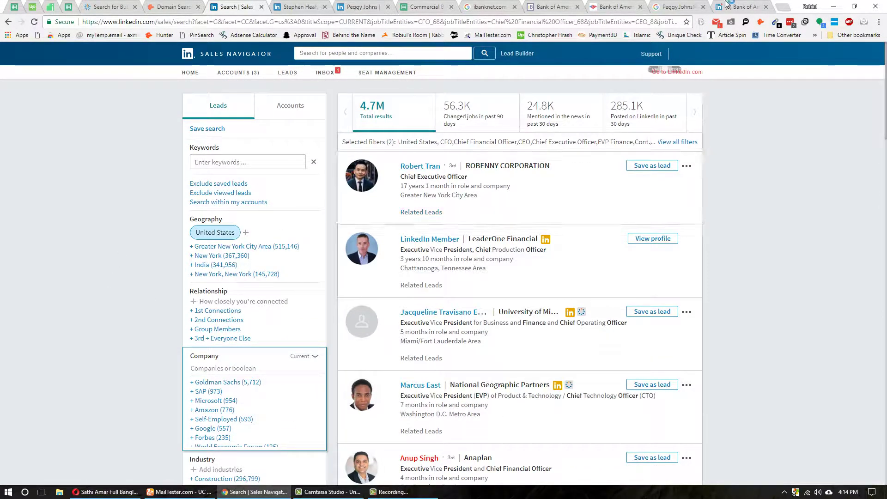
{"action": "left_click", "coordinate": [726, 6]}
{"action": "right_click", "coordinate": [310, 153]}
{"action": "left_click", "coordinate": [323, 160]}
{"action": "left_click", "coordinate": [235, 7]}
{"action": "scroll", "coordinate": [212, 282], "scroll_direction": "down", "scroll_amount": 2}
{"action": "left_click", "coordinate": [226, 275]}
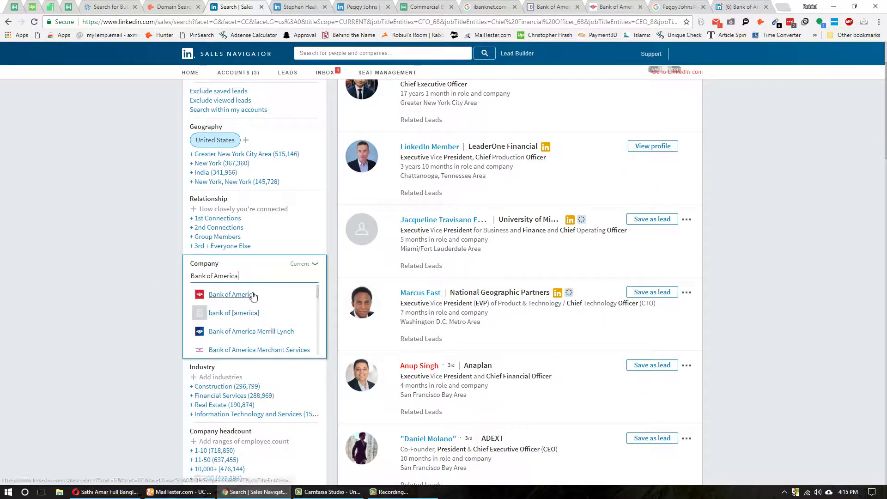
{"action": "left_click", "coordinate": [245, 295]}
- Open the Finance Quality Assurance VP's profile in a new tab and close the finished profile tabs
{"action": "scroll", "coordinate": [86, 301], "scroll_direction": "up", "scroll_amount": 2}
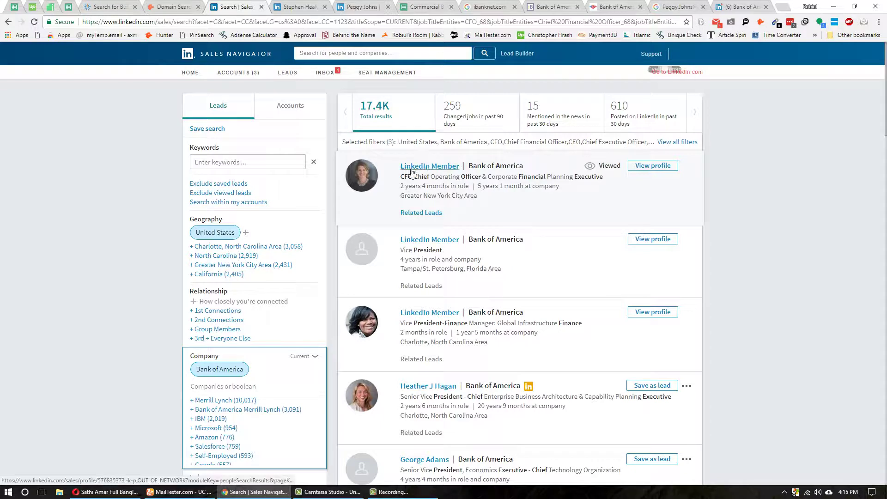
{"action": "scroll", "coordinate": [497, 271], "scroll_direction": "down", "scroll_amount": 1}
{"action": "scroll", "coordinate": [497, 271], "scroll_direction": "down", "scroll_amount": 4}
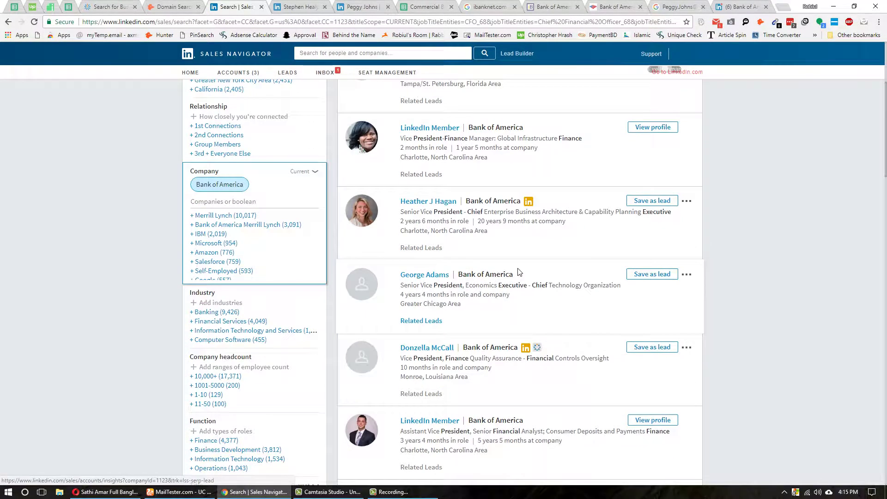
{"action": "scroll", "coordinate": [505, 252], "scroll_direction": "down", "scroll_amount": 4}
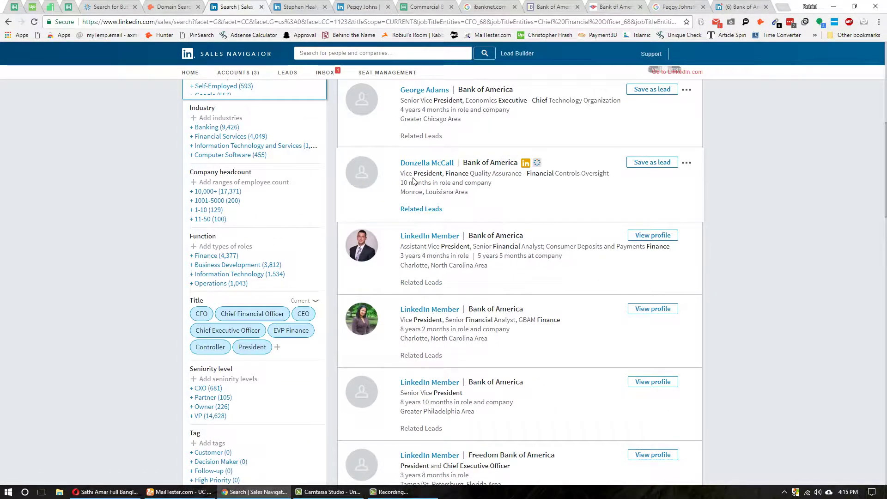
{"action": "middle_click", "coordinate": [428, 164]}
{"action": "left_click", "coordinate": [350, 6]}
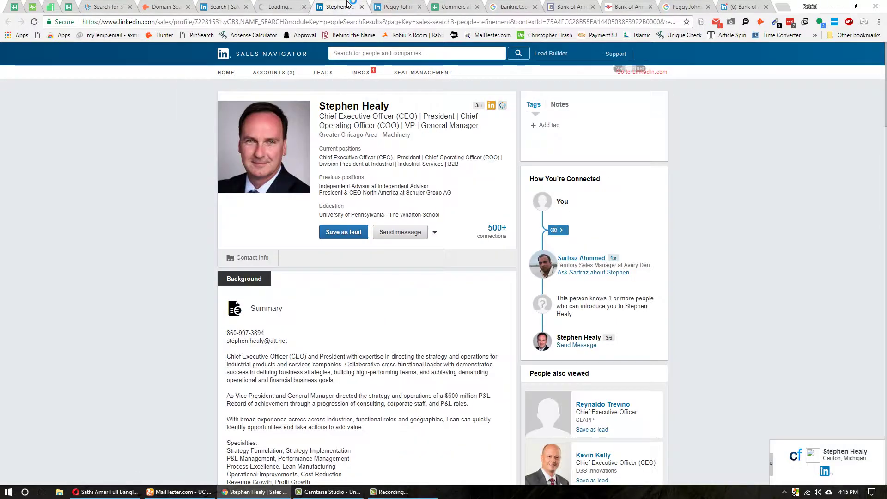
{"action": "key", "text": "ctrl+w"}
{"action": "key", "text": "ctrl+w"}
{"action": "left_click", "coordinate": [245, 7]}
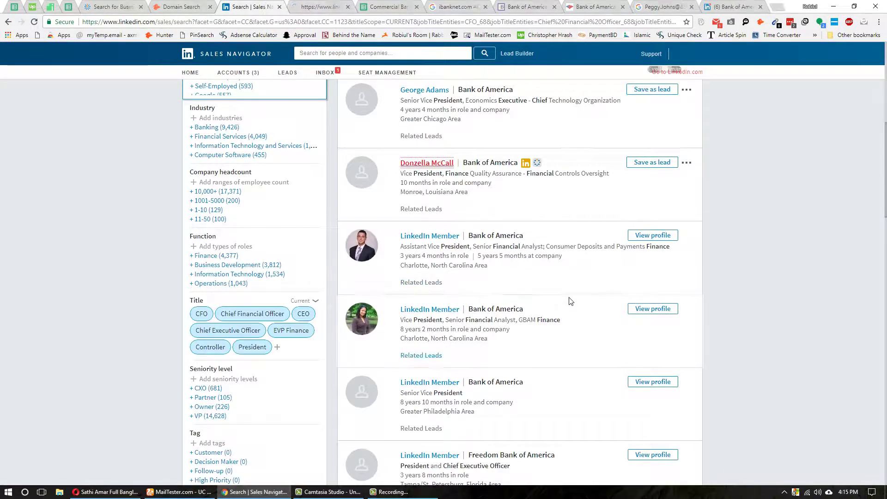
- Discard the extra Freedom Bank president profile and select the VP's full name on her profile
{"action": "scroll", "coordinate": [565, 298], "scroll_direction": "down", "scroll_amount": 3}
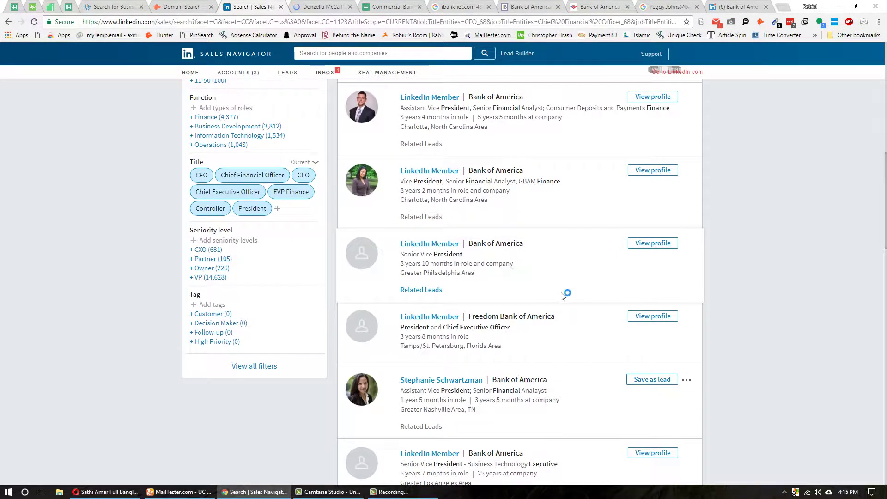
{"action": "middle_click", "coordinate": [430, 317]}
{"action": "scroll", "coordinate": [457, 322], "scroll_direction": "down", "scroll_amount": 1}
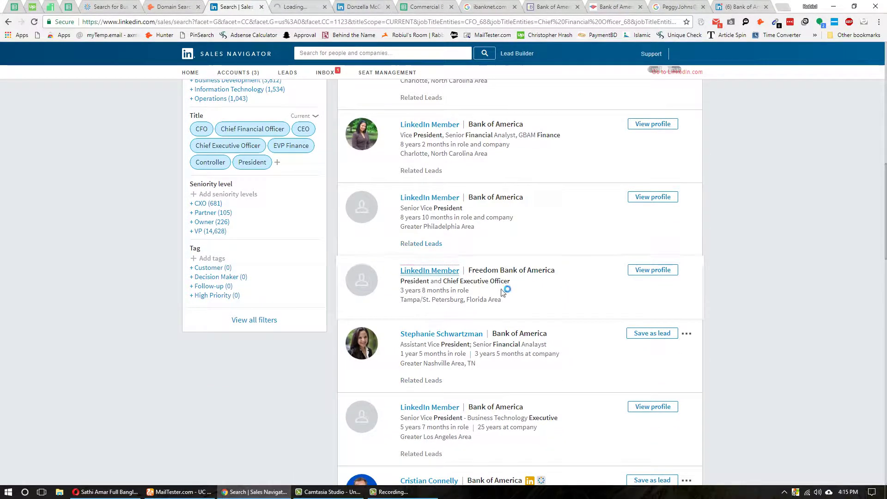
{"action": "left_click", "coordinate": [304, 6]}
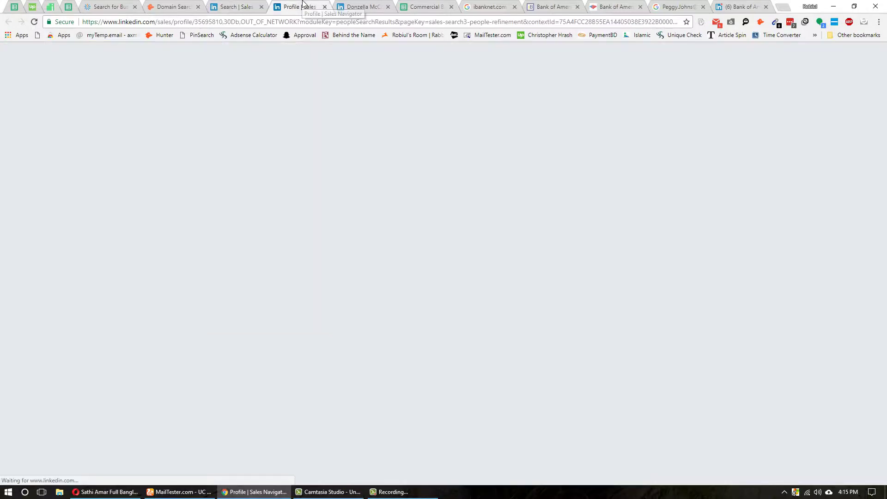
{"action": "middle_click", "coordinate": [304, 6]}
{"action": "left_click", "coordinate": [303, 6]}
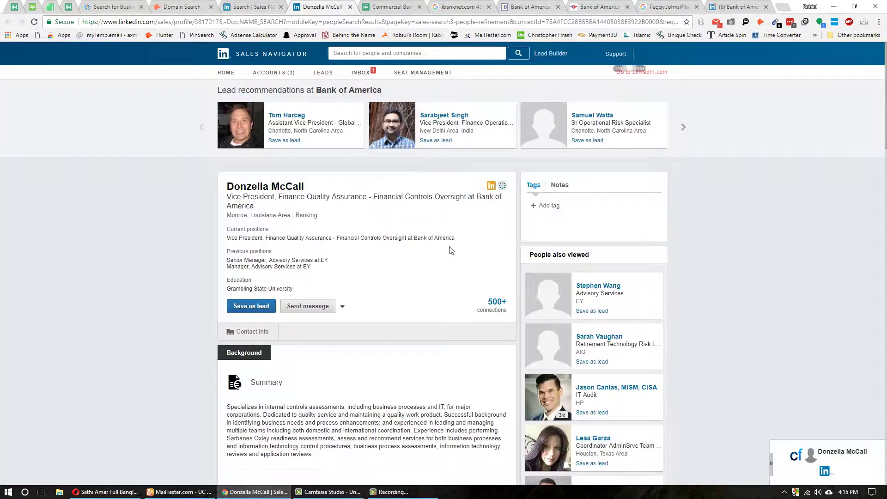
{"action": "double_click", "coordinate": [263, 185]}
{"action": "triple_click", "coordinate": [262, 186]}
{"action": "key", "text": "ctrl+c"}
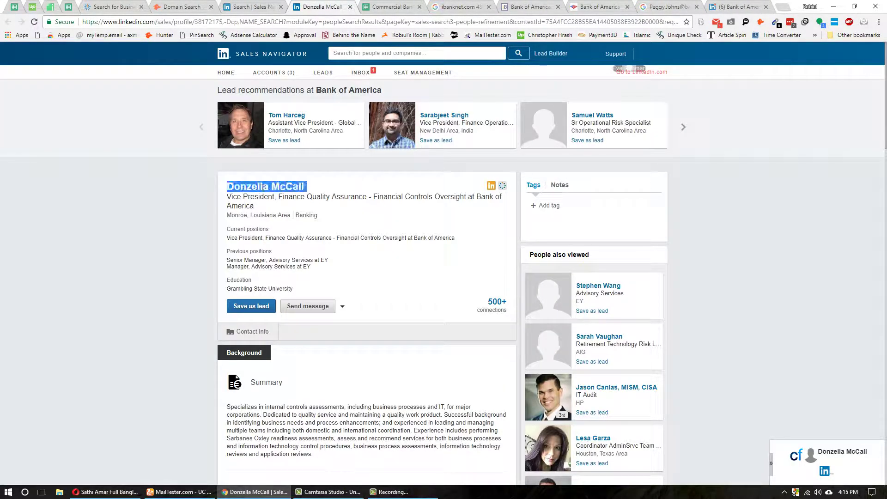
{"action": "left_click", "coordinate": [194, 491]}
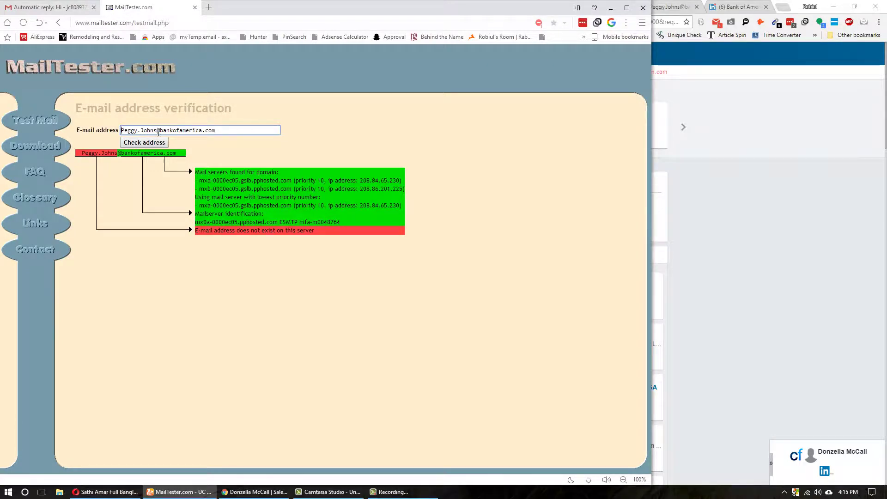
- Paste the VP's name into MailTester's address and format it as a recipient in the Gmail draft
{"action": "left_click_drag", "start_coordinate": [159, 133], "coordinate": [121, 130]}
{"action": "key", "text": "ctrl+v"}
{"action": "triple_click", "coordinate": [164, 127]}
{"action": "key", "text": "ctrl+c"}
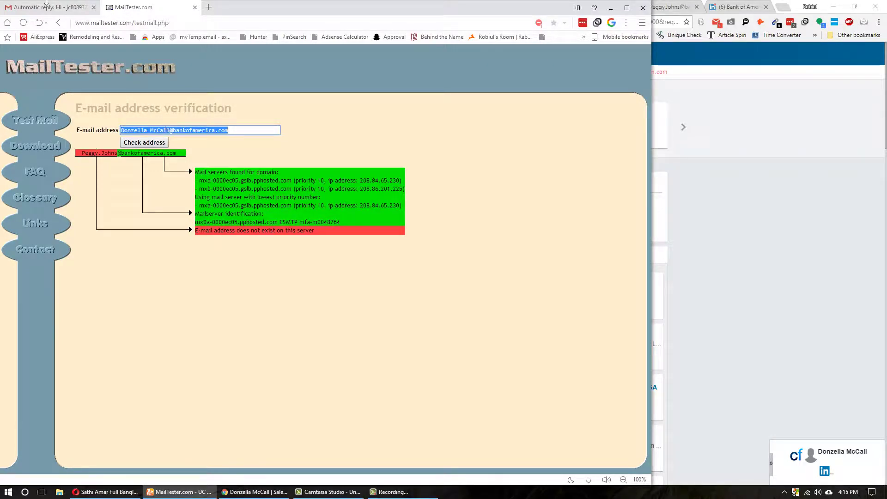
{"action": "left_click", "coordinate": [46, 3]}
{"action": "key", "text": "ctrl+v"}
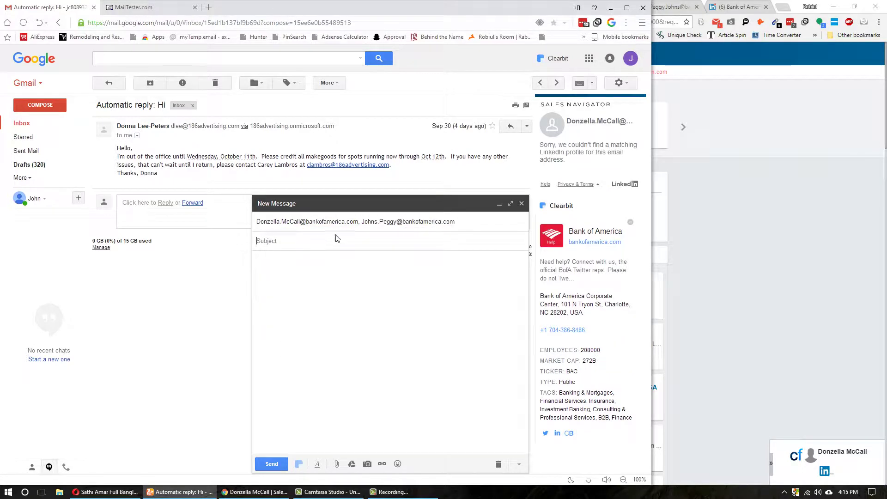
{"action": "left_click", "coordinate": [322, 222]}
{"action": "double_click", "coordinate": [322, 222]}
{"action": "key", "text": "ctrl+c"}
- Replace MailTester's address with the VP's first.last bankofamerica.com version and run the check
{"action": "left_click", "coordinate": [134, 7]}
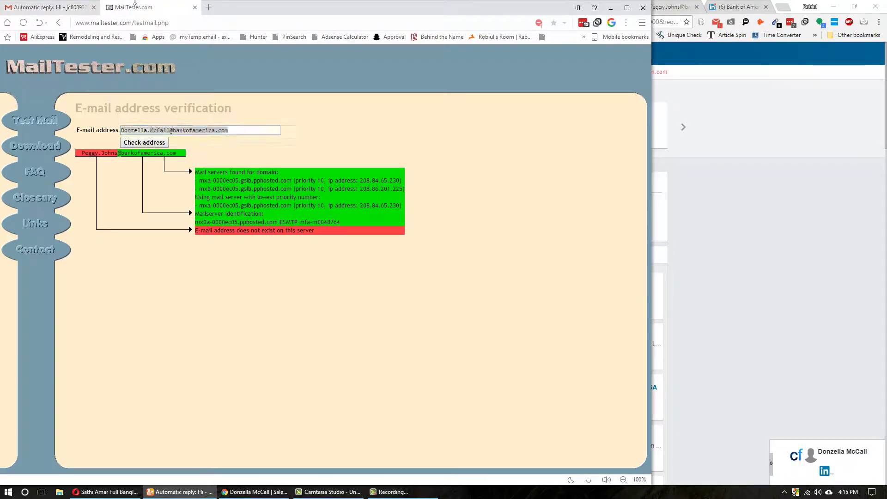
{"action": "key", "text": "ctrl+a"}
{"action": "key", "text": "ctrl+v"}
{"action": "key", "text": "Return"}
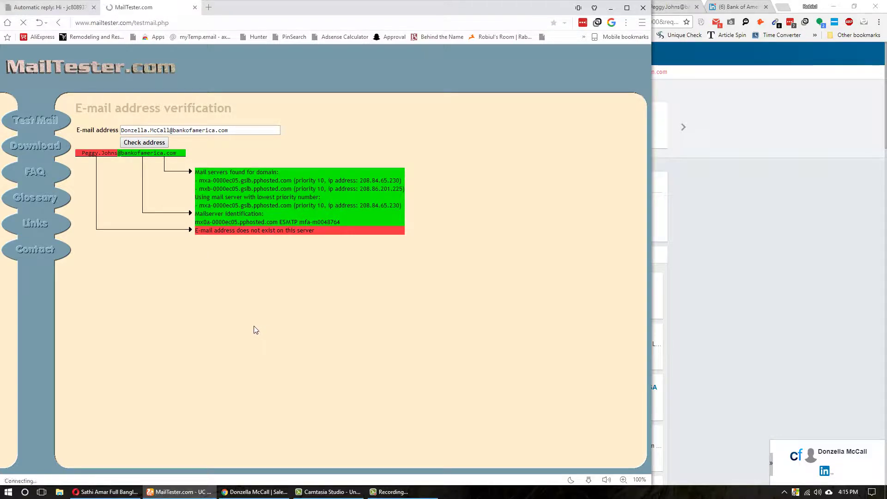
- Paste the verified e-mail into E5 and the VP's name from LinkedIn into F5
{"action": "left_click", "coordinate": [254, 492]}
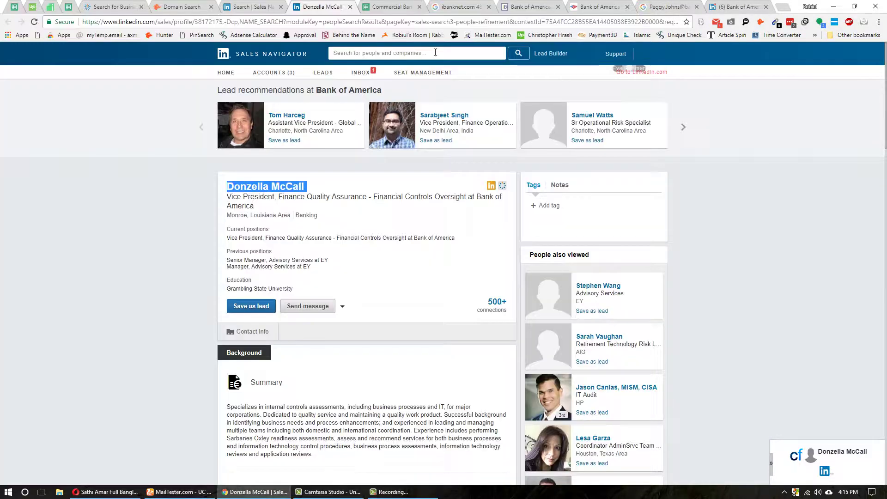
{"action": "left_click", "coordinate": [407, 7]}
{"action": "key", "text": "ctrl+v"}
{"action": "left_click", "coordinate": [315, 157]}
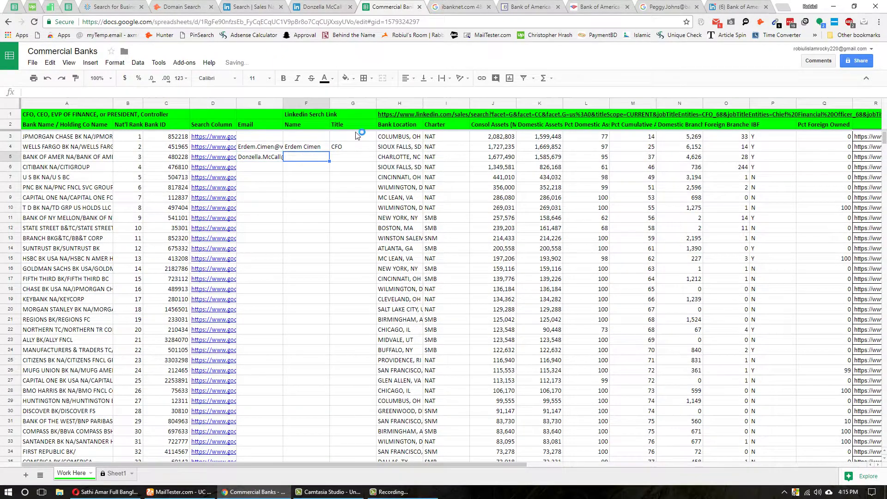
{"action": "left_click", "coordinate": [322, 7]}
{"action": "key", "text": "ctrl+Tab"}
{"action": "key", "text": "ctrl+v"}
{"action": "left_click", "coordinate": [354, 157]}
- Copy the VP's current Experience job title from LinkedIn into G5
{"action": "left_click", "coordinate": [328, 5]}
{"action": "left_click", "coordinate": [301, 214]}
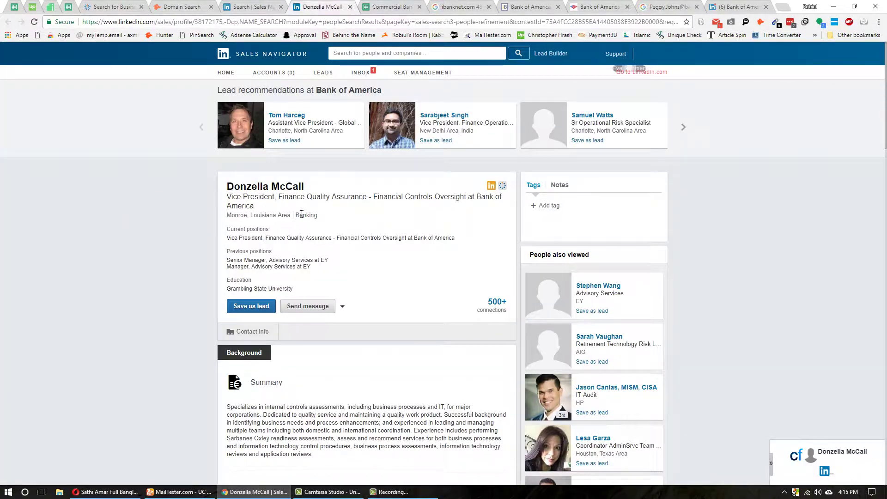
{"action": "scroll", "coordinate": [372, 194], "scroll_direction": "down", "scroll_amount": 5}
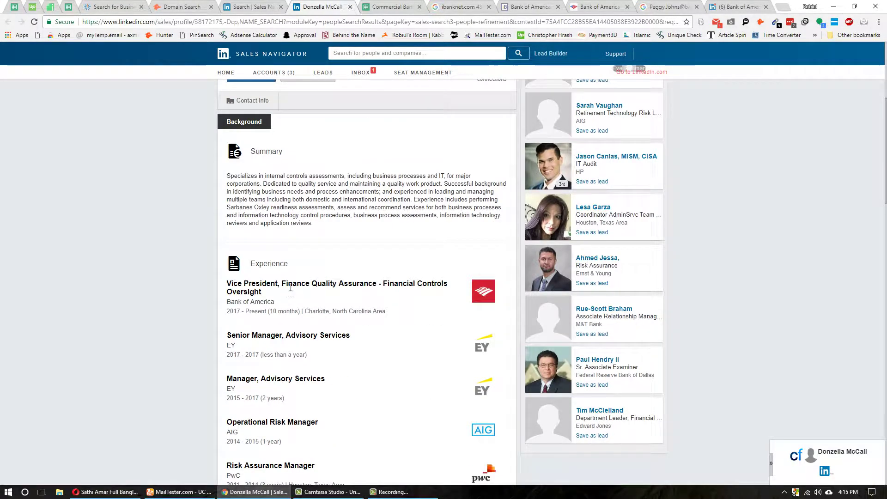
{"action": "triple_click", "coordinate": [290, 289]}
{"action": "key", "text": "ctrl+c"}
{"action": "left_click", "coordinate": [388, 6]}
{"action": "key", "text": "ctrl+v"}
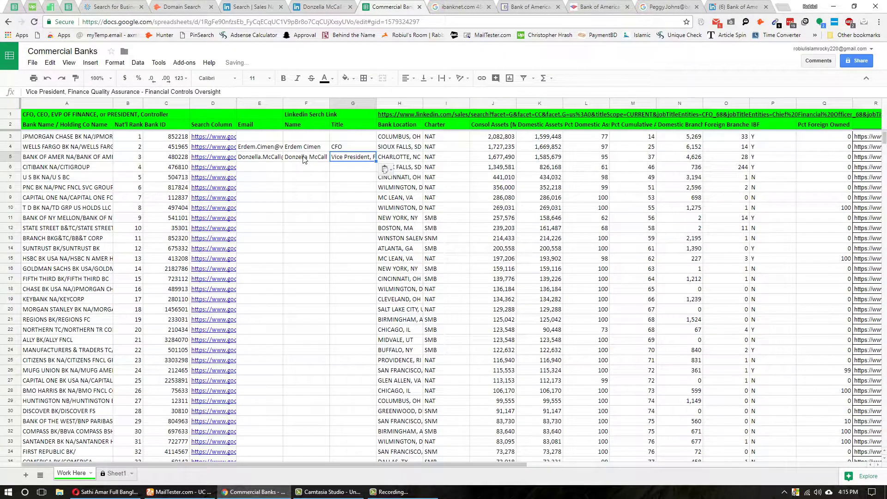
- Check the E5 e-mail, then open and close the LinkedIn search link in H1
{"action": "left_click", "coordinate": [259, 159]}
{"action": "left_click", "coordinate": [255, 168]}
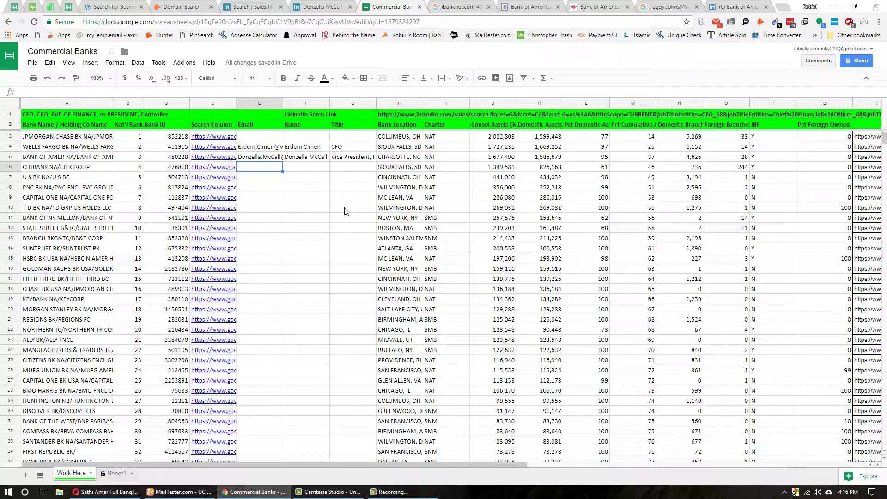
{"action": "left_click", "coordinate": [398, 114]}
{"action": "left_click", "coordinate": [450, 104]}
{"action": "middle_click", "coordinate": [432, 6]}
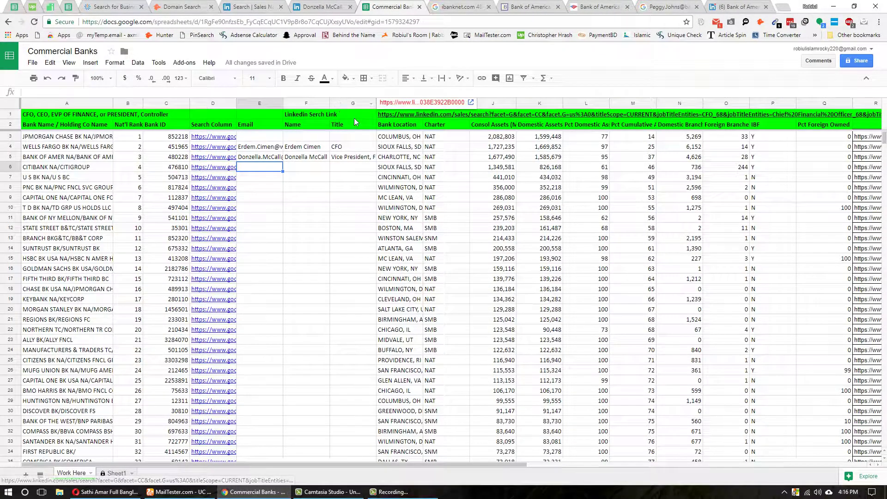
- Insert a blank column before Bank Location with the heading 'Reviewed By'
{"action": "left_click", "coordinate": [397, 104]}
{"action": "right_click", "coordinate": [406, 130]}
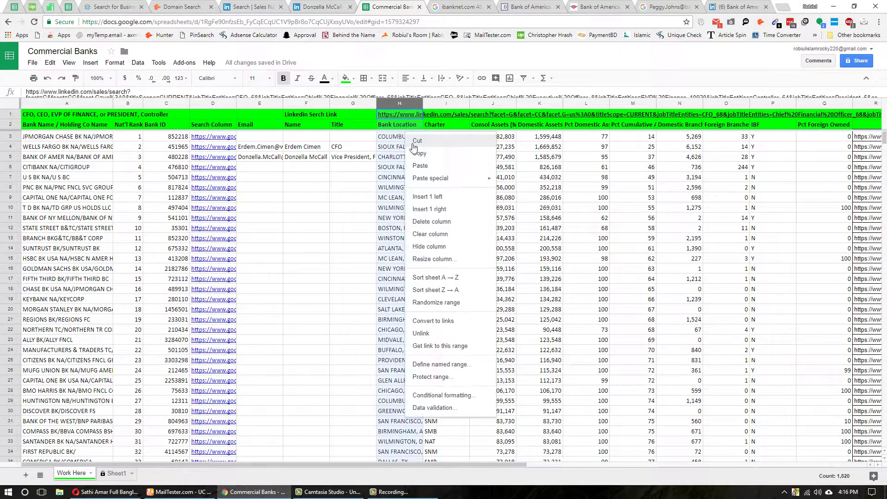
{"action": "left_click", "coordinate": [418, 195]}
{"action": "left_click", "coordinate": [406, 170]}
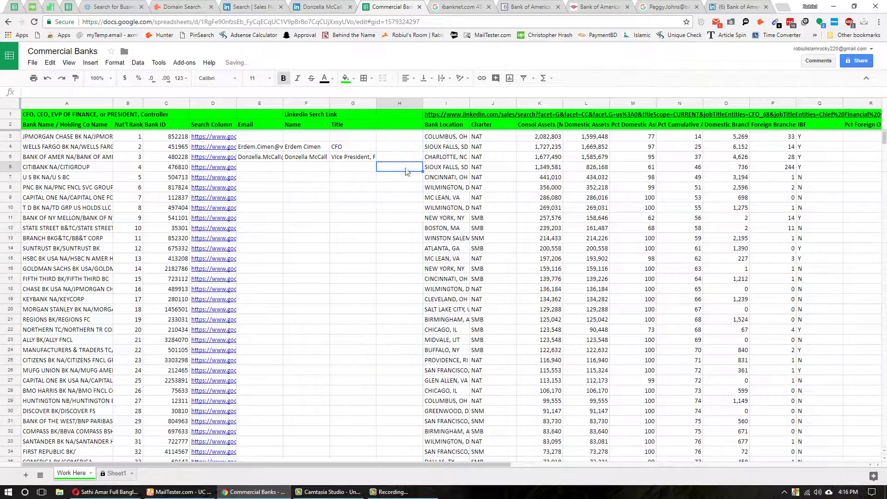
{"action": "left_click", "coordinate": [400, 140]}
{"action": "left_click", "coordinate": [416, 126]}
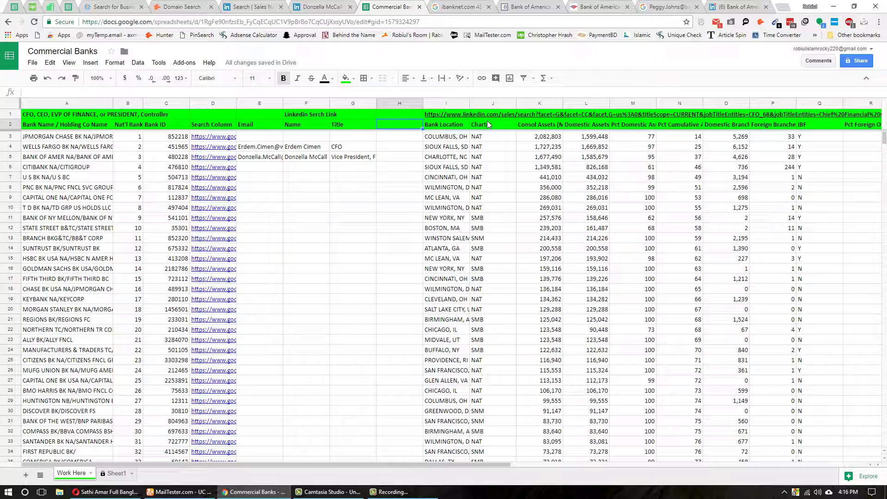
{"action": "type", "text": "Reviewed By"}
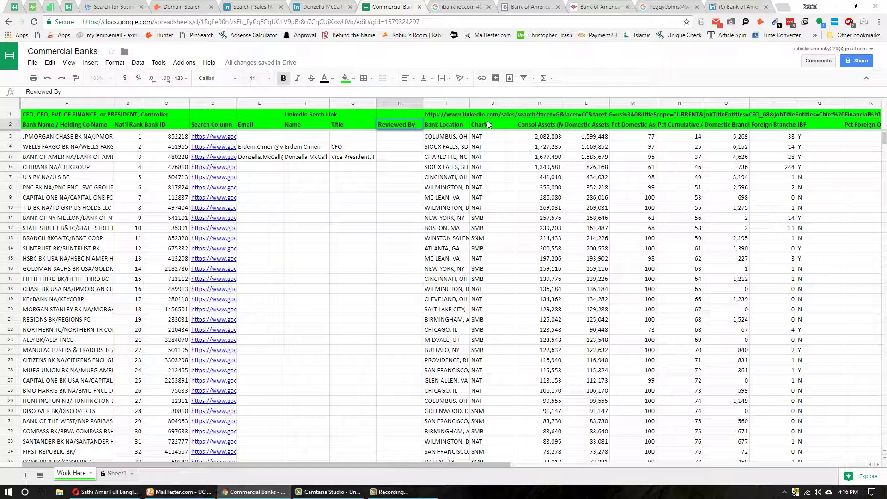
{"action": "key", "text": "Return"}
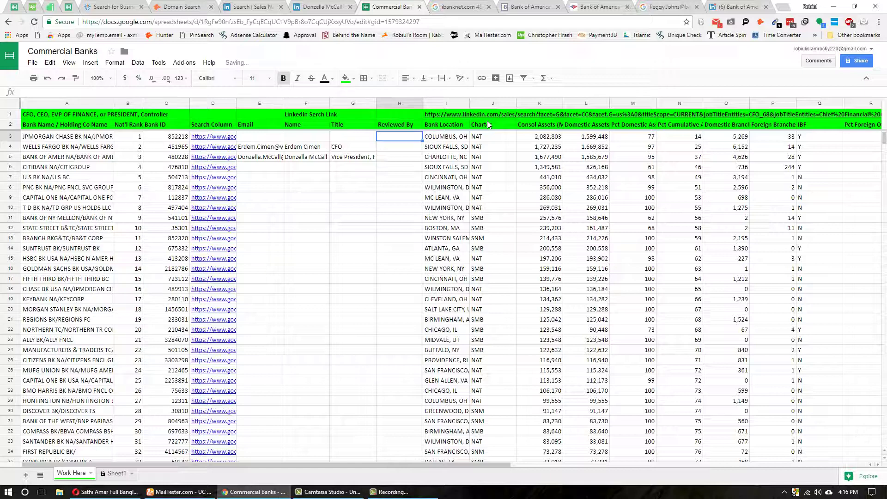
- Paste the reviewer's name into H4 and H5
{"action": "left_click", "coordinate": [394, 150]}
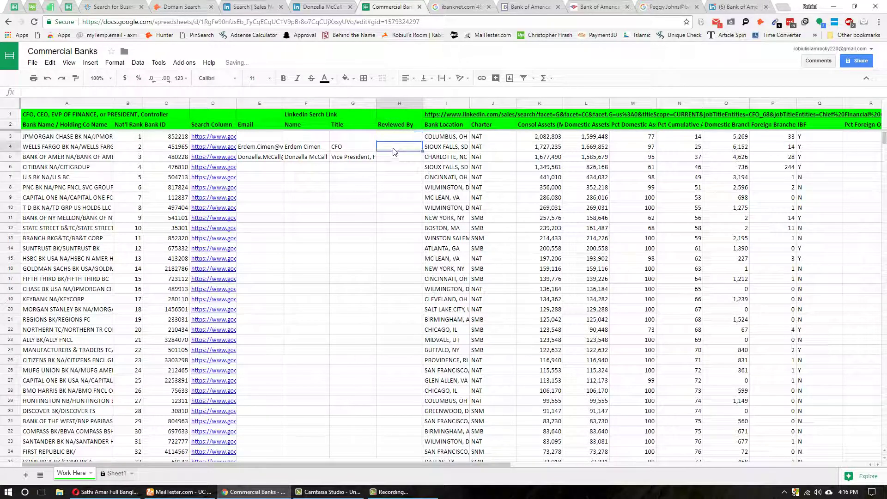
{"action": "key", "text": "ctrl+v"}
{"action": "left_click", "coordinate": [401, 162]}
{"action": "key", "text": "ctrl+v"}
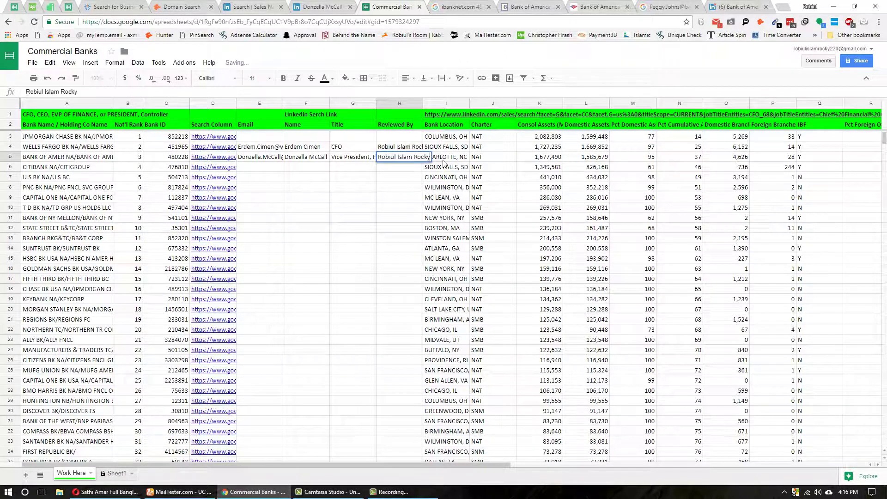
- Enter =COUNTA(E:E) in H1 to count the Email column (3), then go to the Zoominfo accounts spreadsheet
{"action": "left_click", "coordinate": [401, 117]}
{"action": "type", "text": "=count"}
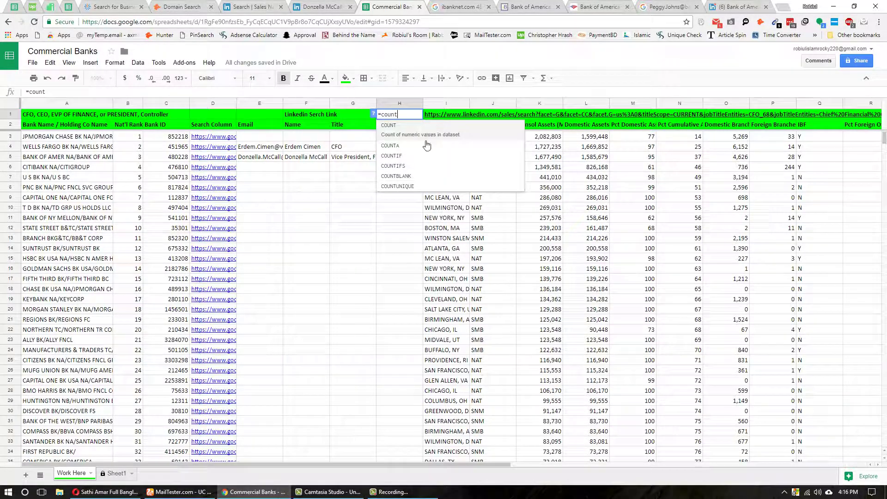
{"action": "left_click", "coordinate": [399, 146]}
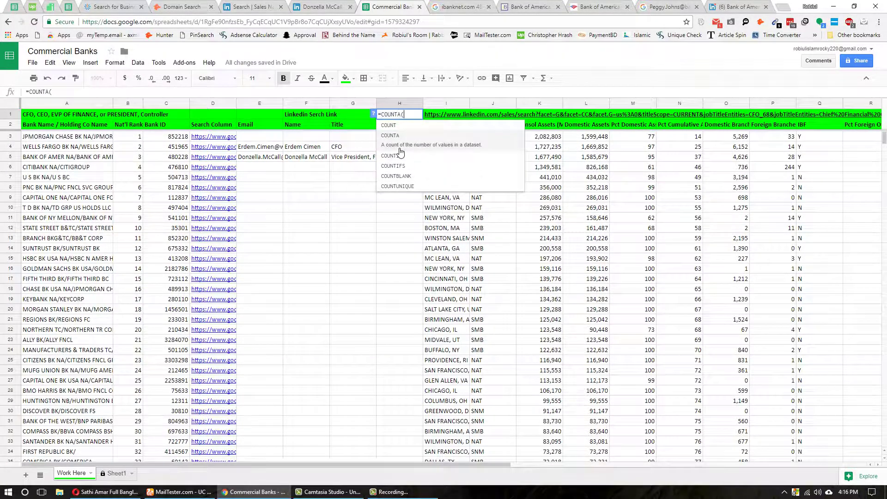
{"action": "left_click", "coordinate": [257, 104]}
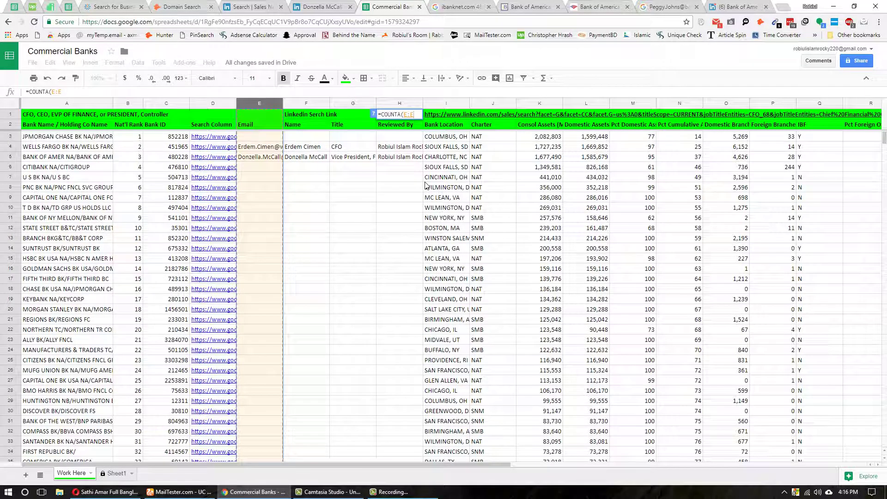
{"action": "key", "text": "Return"}
{"action": "left_click", "coordinate": [259, 103]}
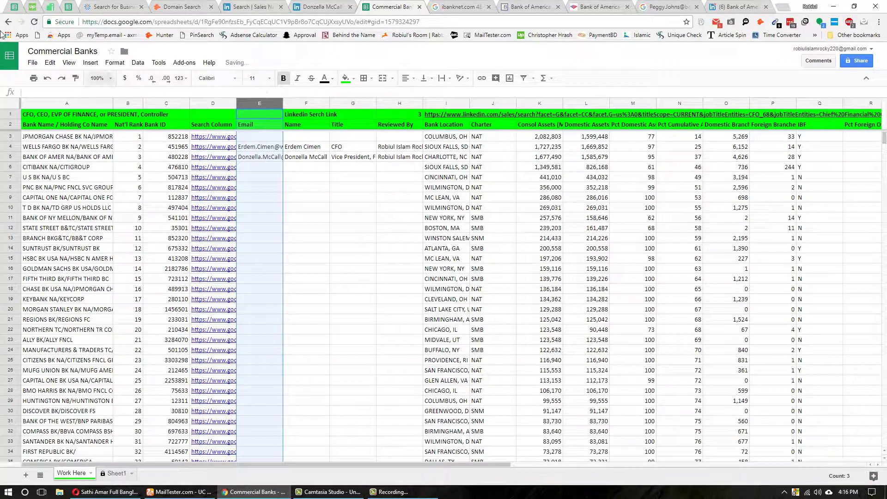
{"action": "left_click", "coordinate": [14, 6]}
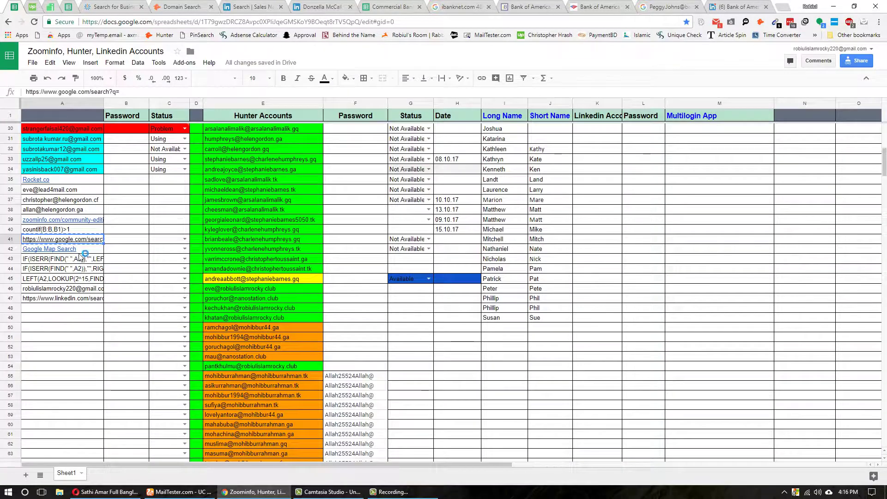
- Look up the saved countif(B:B,B1)>1 formula in A40, then return to Commercial Banks
{"action": "scroll", "coordinate": [85, 258], "scroll_direction": "up", "scroll_amount": 1}
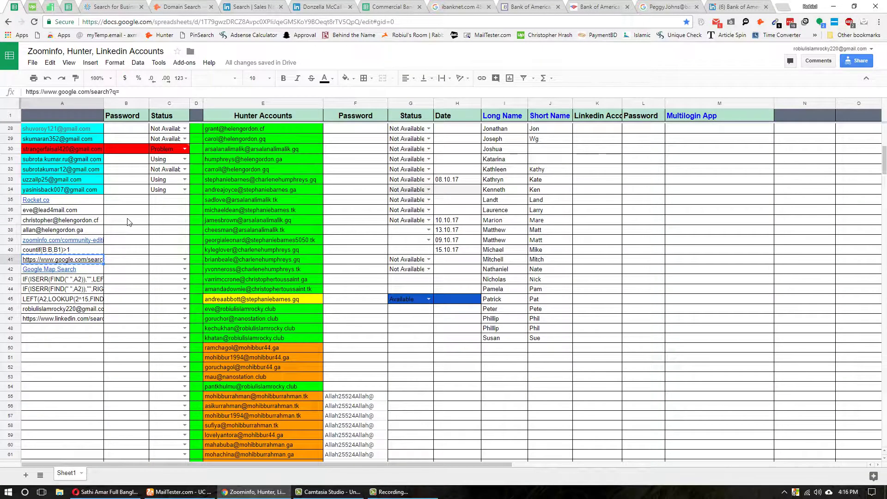
{"action": "left_click", "coordinate": [129, 223]}
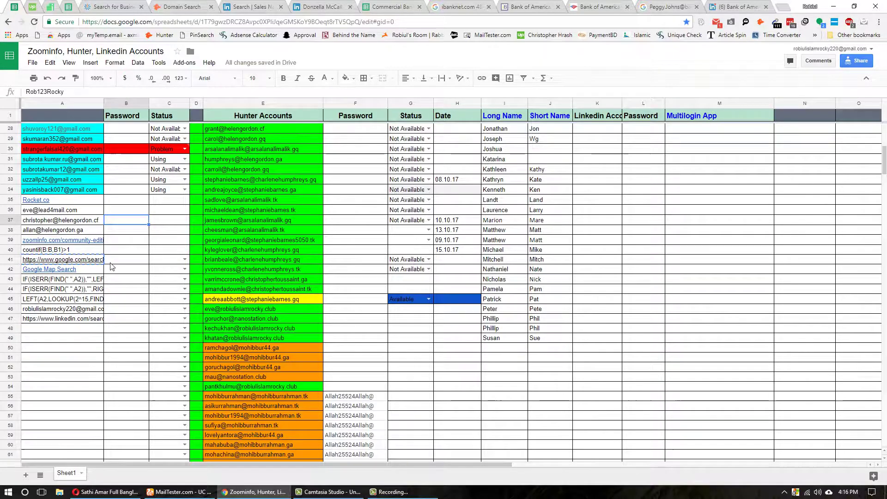
{"action": "left_click", "coordinate": [73, 251]}
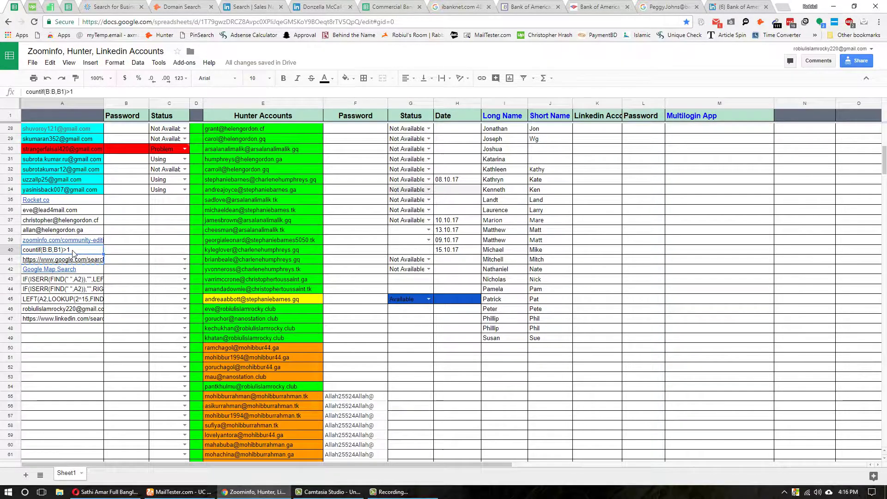
{"action": "left_click", "coordinate": [392, 6]}
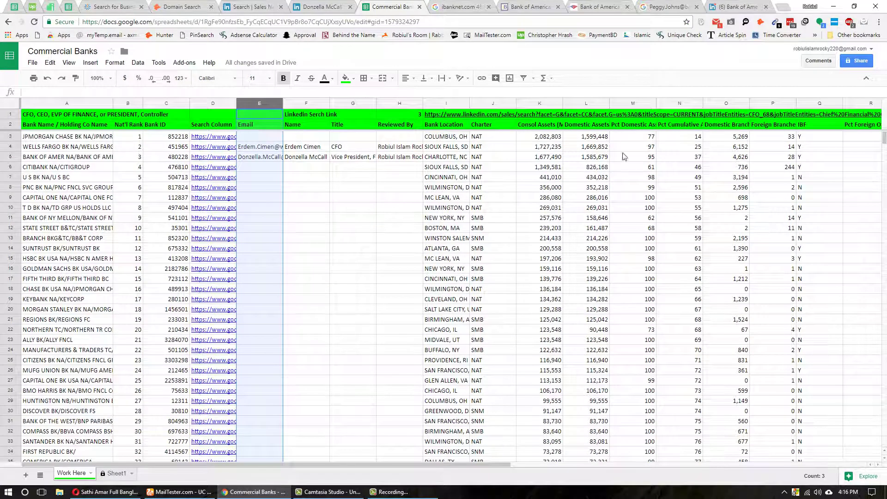
- Start a conditional formatting rule on column E using the pasted countif custom formula and red fill
{"action": "left_click", "coordinate": [115, 63]}
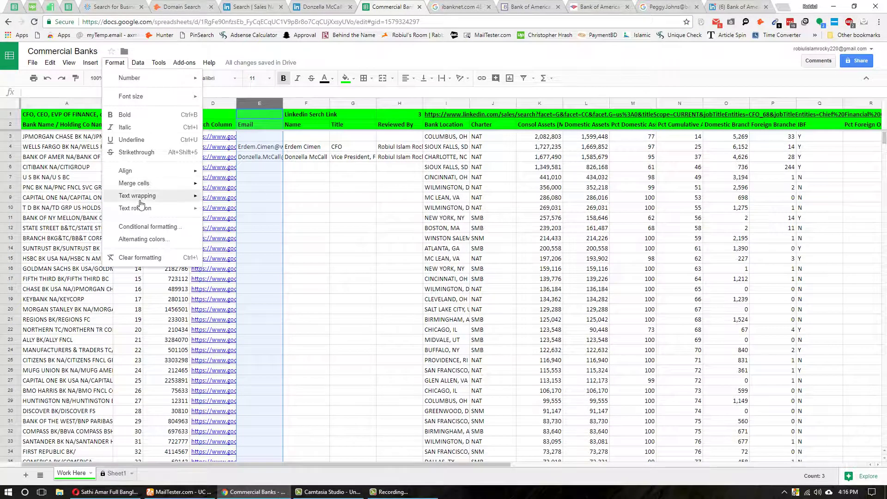
{"action": "left_click", "coordinate": [144, 227]}
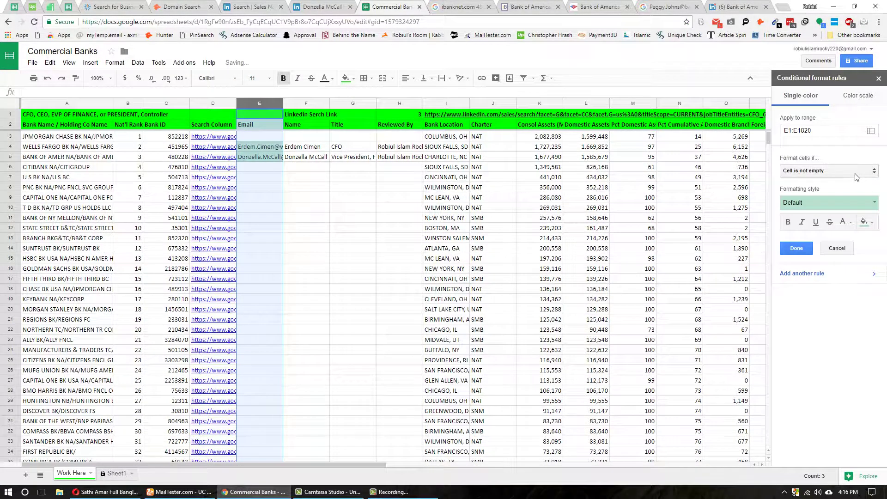
{"action": "left_click", "coordinate": [856, 171]}
{"action": "left_click", "coordinate": [809, 403]}
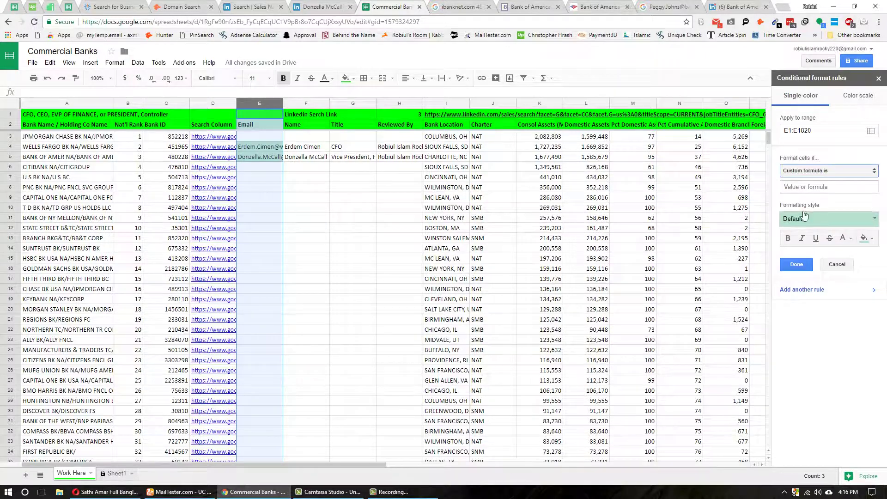
{"action": "left_click", "coordinate": [801, 186]}
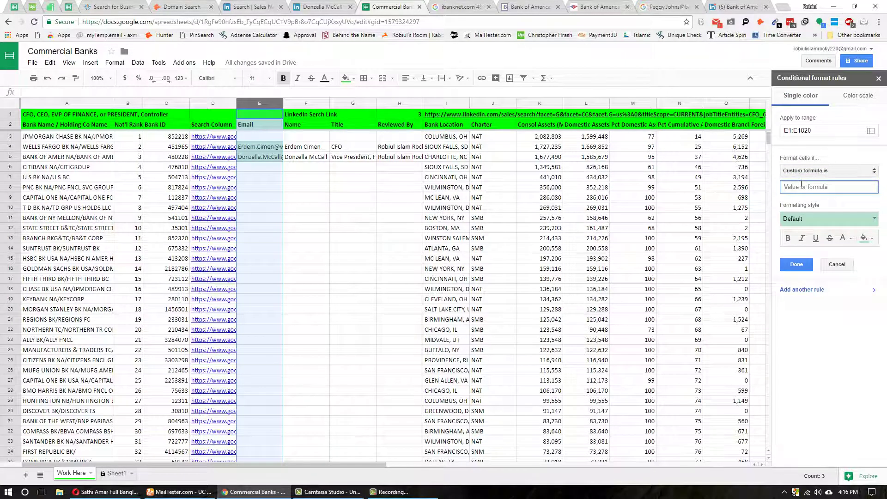
{"action": "type", "text": "=countif(B:B,B1)>1"}
{"action": "left_click", "coordinate": [864, 238]}
{"action": "left_click", "coordinate": [806, 280]}
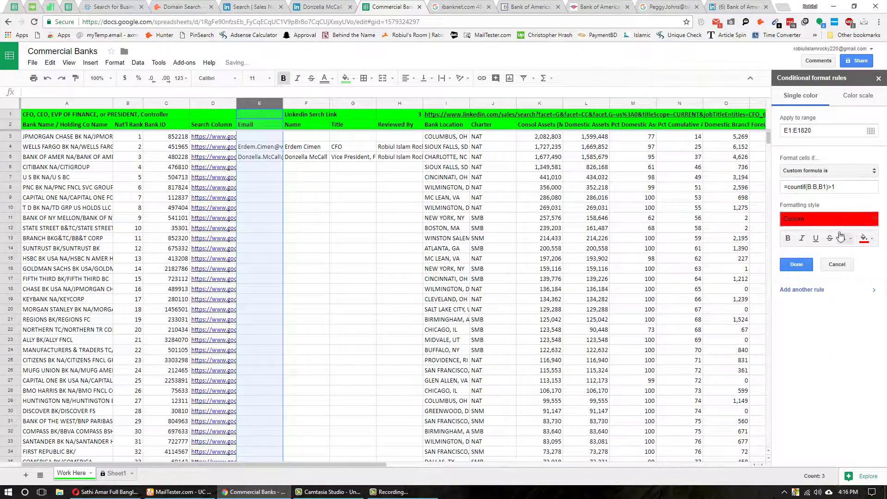
- Change the formula's B references to E, giving =countif(E:E,E1)>1, and save the rule
{"action": "left_click", "coordinate": [804, 188]}
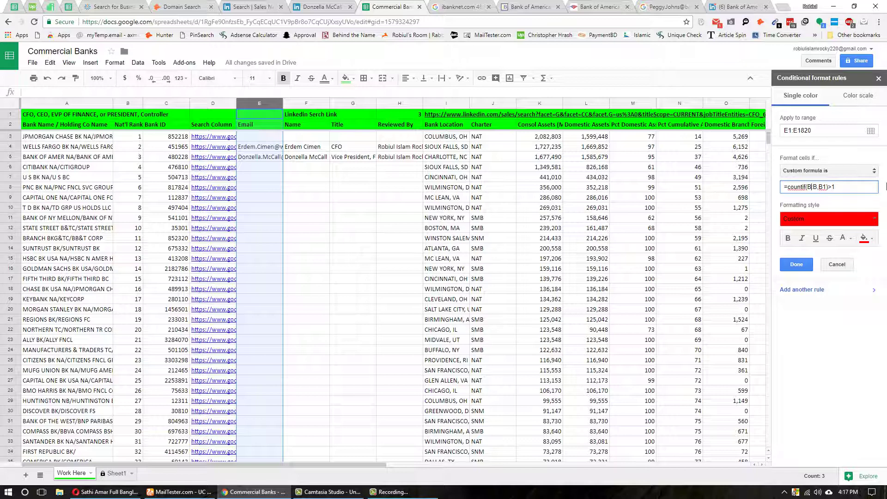
{"action": "key", "text": "BackSpace"}
{"action": "key", "text": "BackSpace"}
{"action": "type", "text": "e"}
{"action": "key", "text": "BackSpace"}
{"action": "type", "text": "e"}
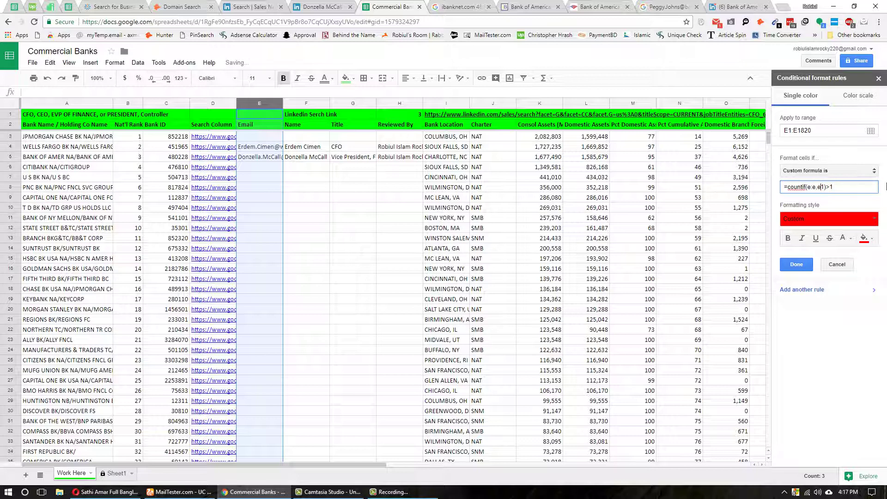
{"action": "left_click", "coordinate": [806, 265]}
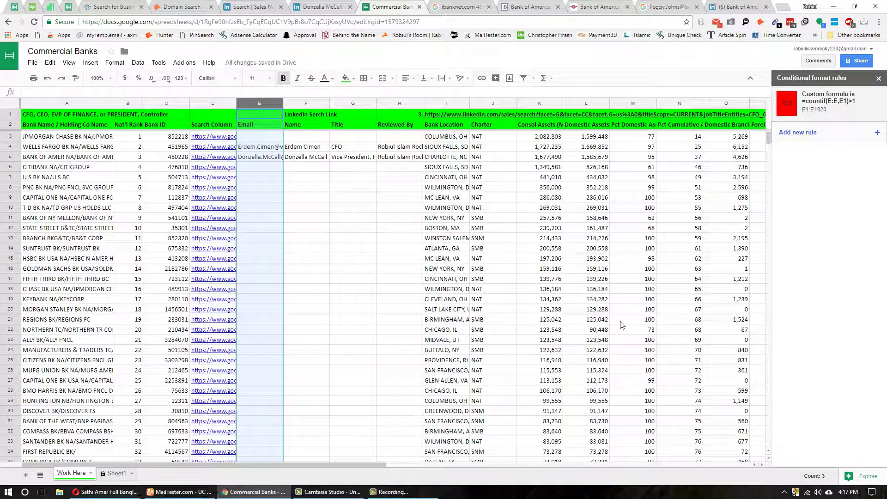
- Close the rules panel, copy E5 into E6 to confirm red duplicate highlighting, then delete it
{"action": "left_click", "coordinate": [879, 78]}
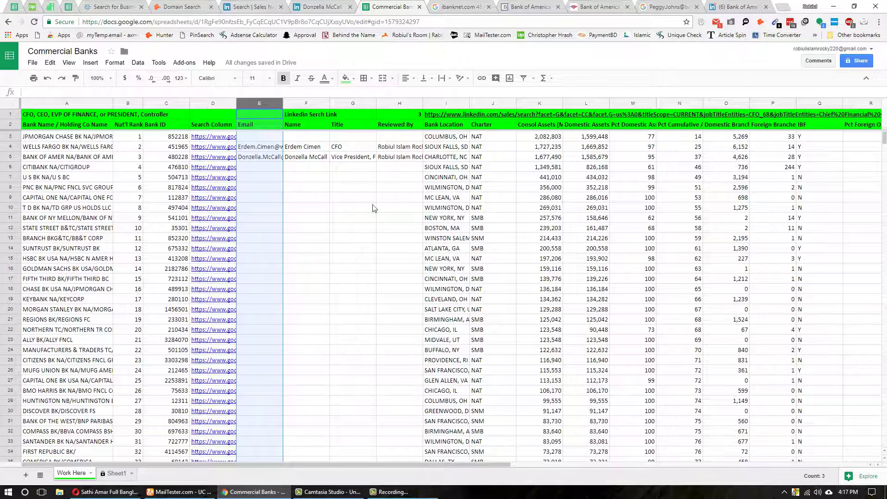
{"action": "left_click", "coordinate": [259, 157]}
{"action": "left_click_drag", "start_coordinate": [283, 162], "coordinate": [283, 171]}
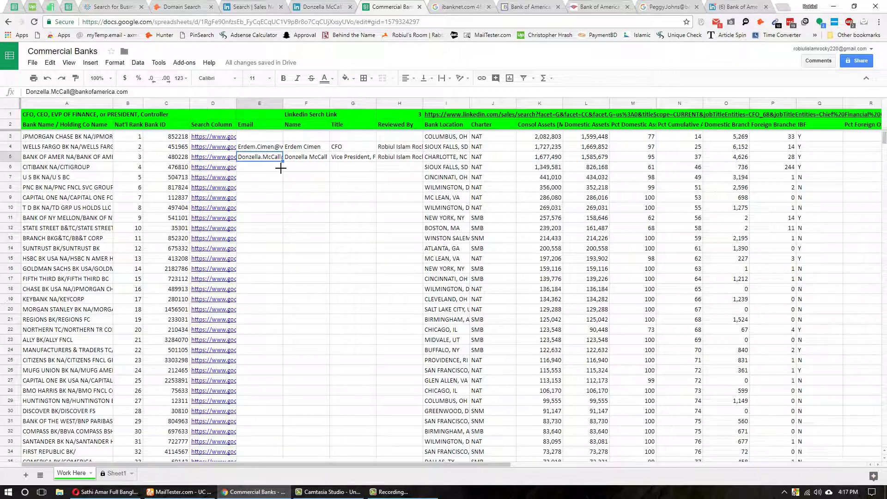
{"action": "left_click", "coordinate": [314, 167]}
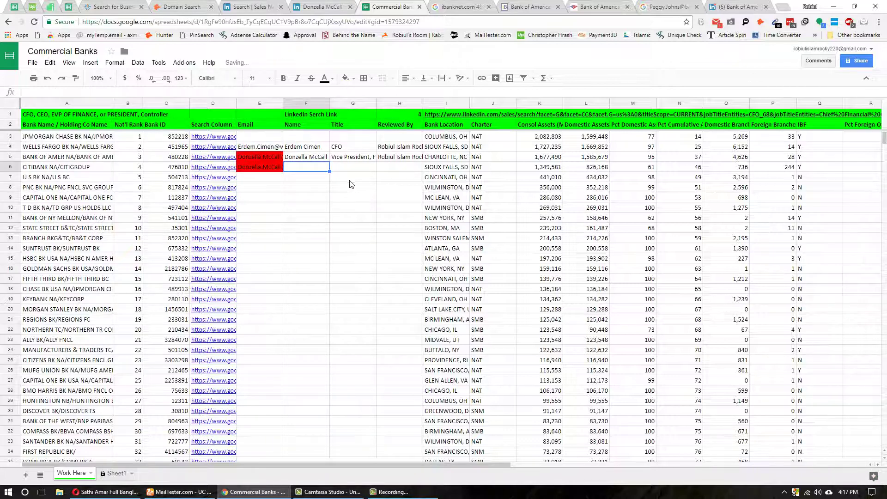
{"action": "left_click", "coordinate": [260, 167]}
{"action": "key", "text": "Delete"}
{"action": "left_click", "coordinate": [306, 187]}
{"action": "scroll", "coordinate": [337, 277], "scroll_direction": "down", "scroll_amount": 5}
{"action": "scroll", "coordinate": [340, 279], "scroll_direction": "up", "scroll_amount": 5}
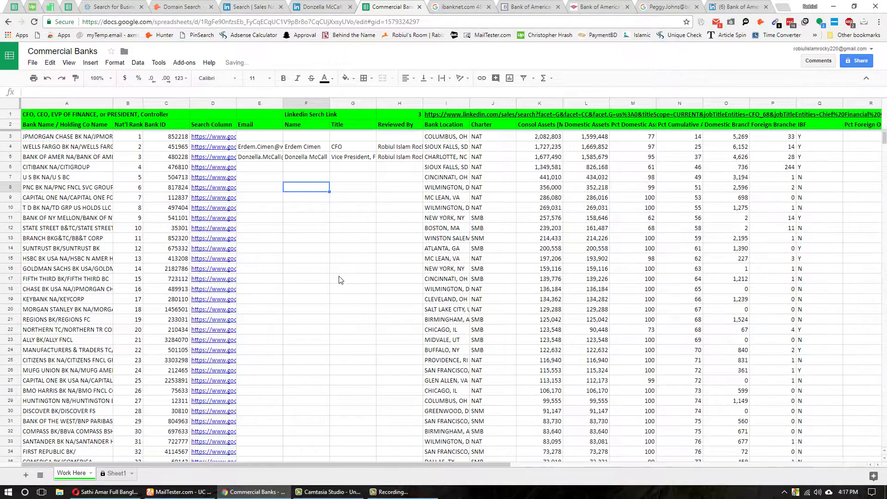
{"action": "scroll", "coordinate": [349, 327], "scroll_direction": "down", "scroll_amount": 1}
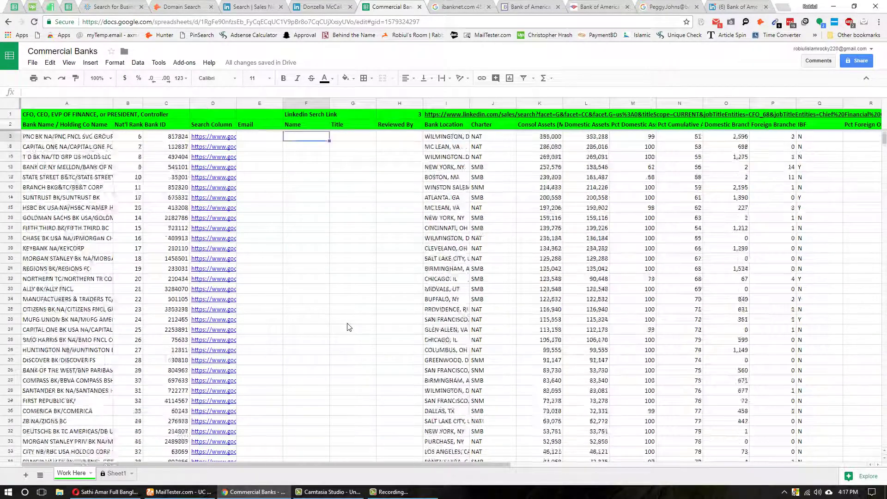
{"action": "scroll", "coordinate": [349, 327], "scroll_direction": "up", "scroll_amount": 1}
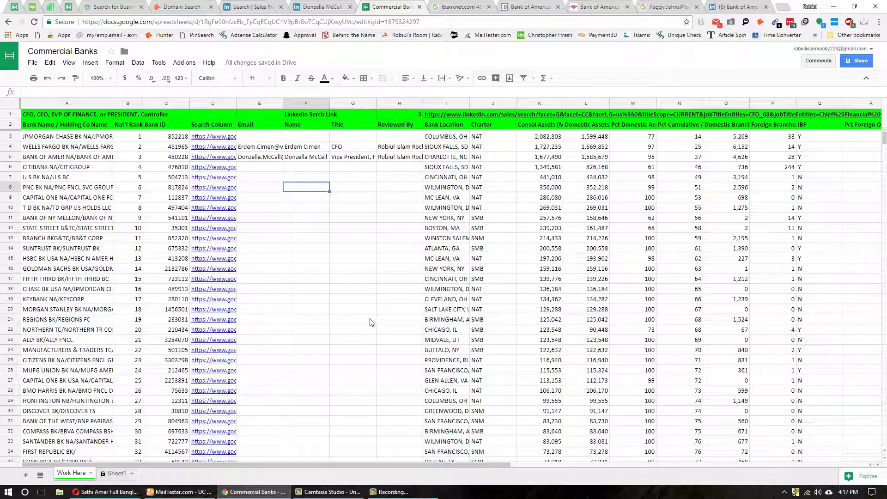